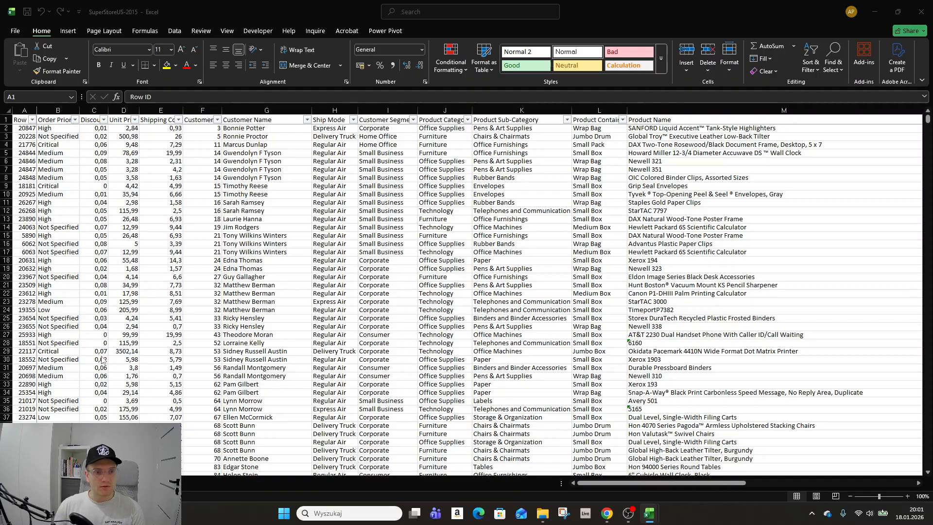
# - Check the source range proposed for a PivotTable built from the order data, without creating it
pyautogui.click(352, 306)
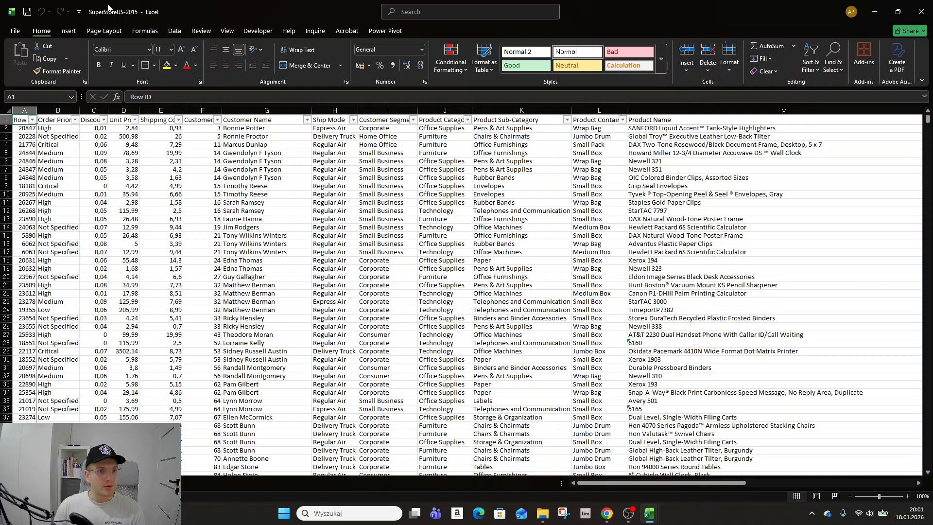
pyautogui.click(72, 35)
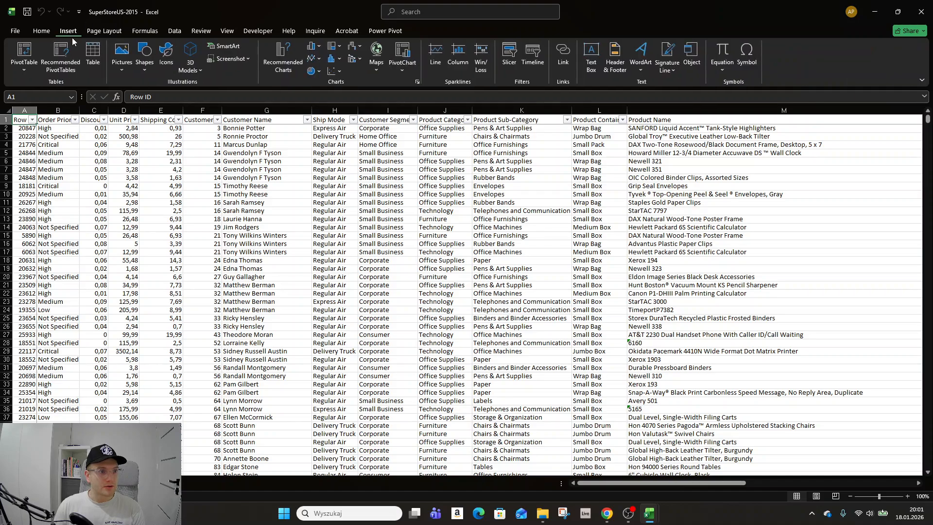
pyautogui.click(22, 72)
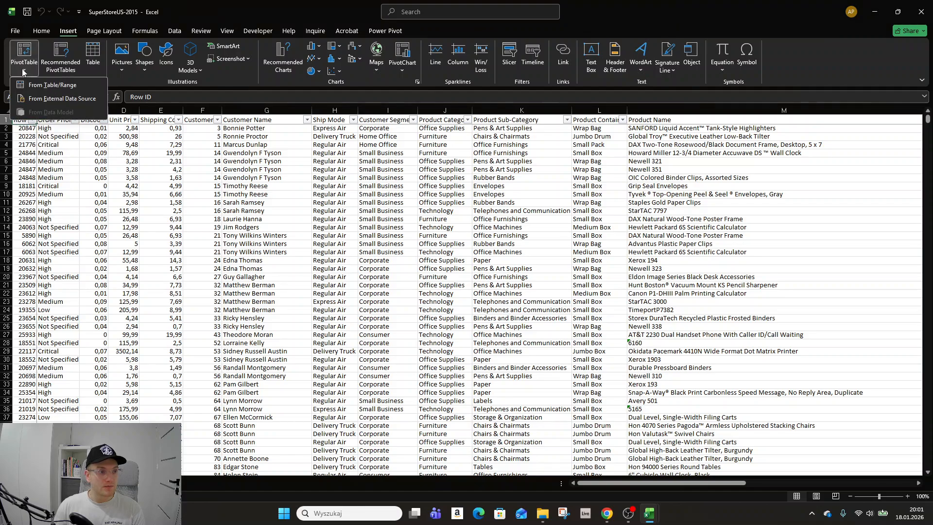
pyautogui.click(40, 85)
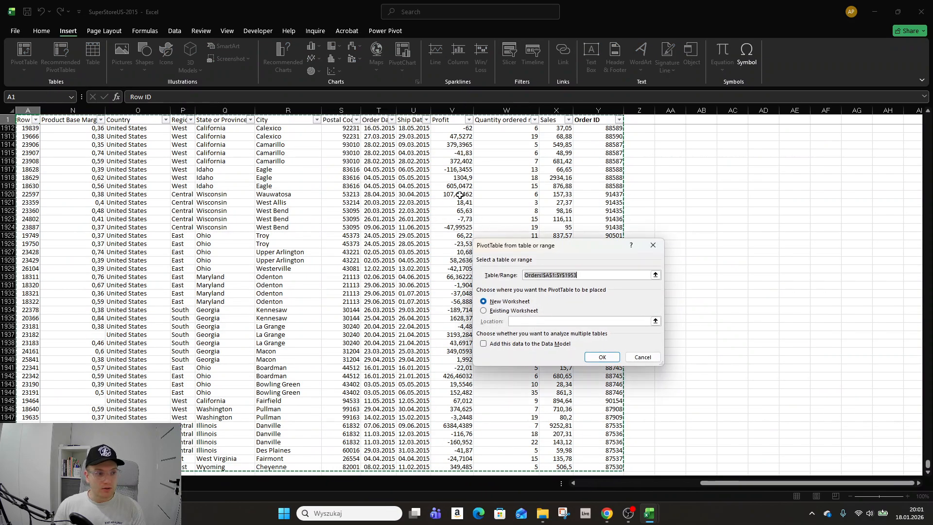
pyautogui.click(652, 245)
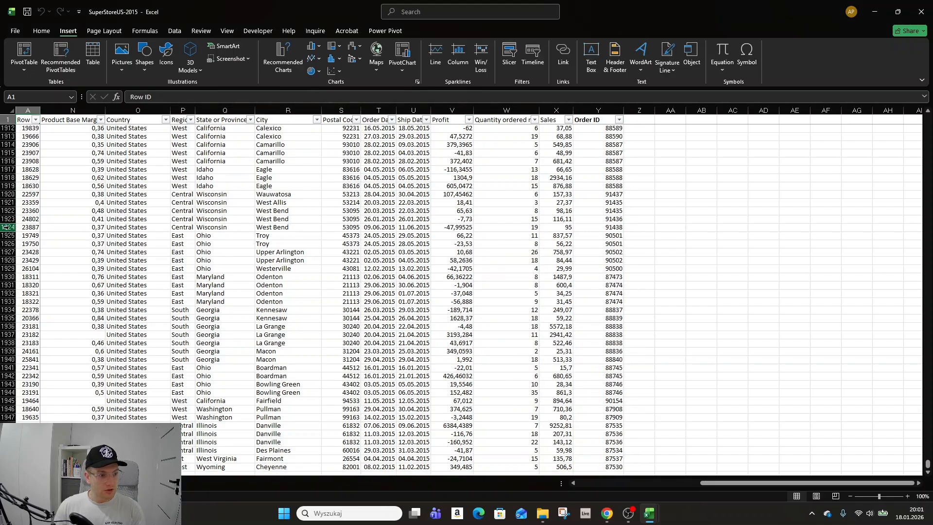
# - Insert two blank rows above row 1924 of the order data
pyautogui.moveTo(8, 227); pyautogui.dragTo(8, 236)
pyautogui.rightClick(9, 237)
pyautogui.click(35, 331)
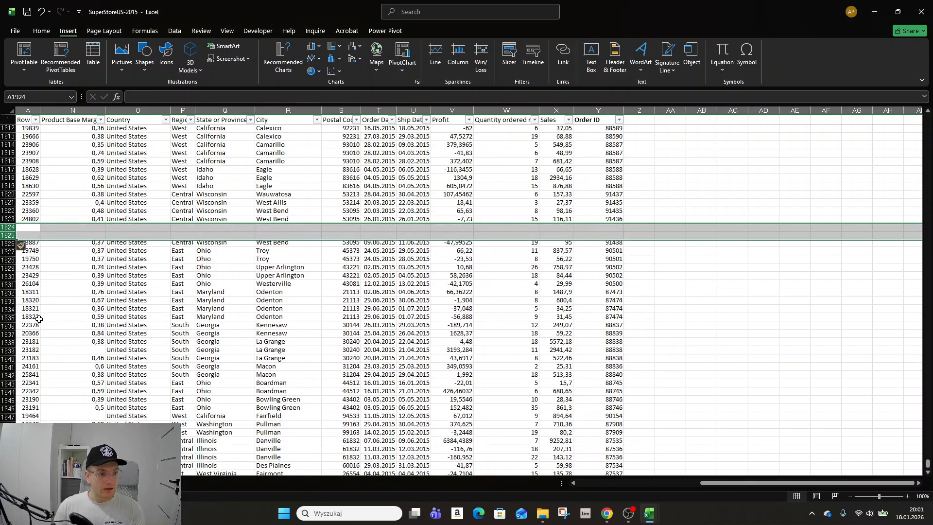
# - Check the source range proposed for a PivotTable starting from cell A1912 with the blank rows in place, without creating it
pyautogui.click(32, 129)
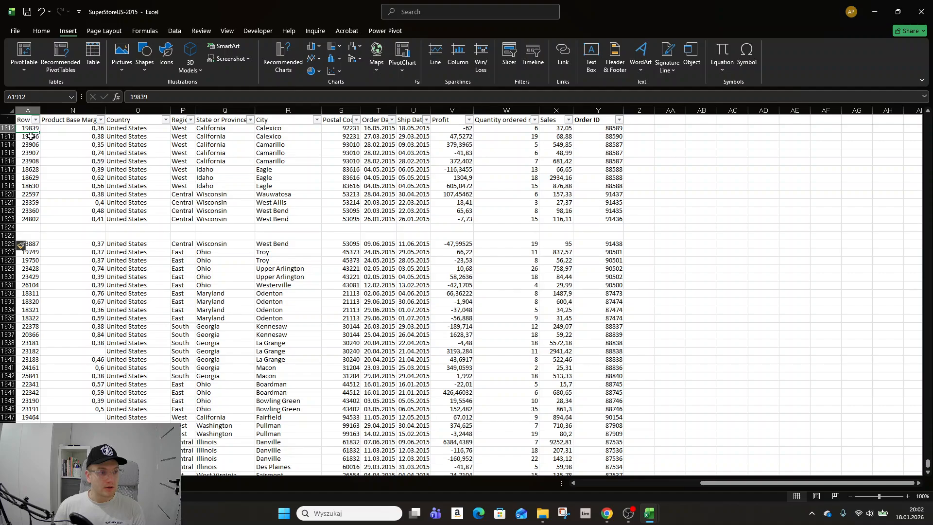
pyautogui.click(27, 68)
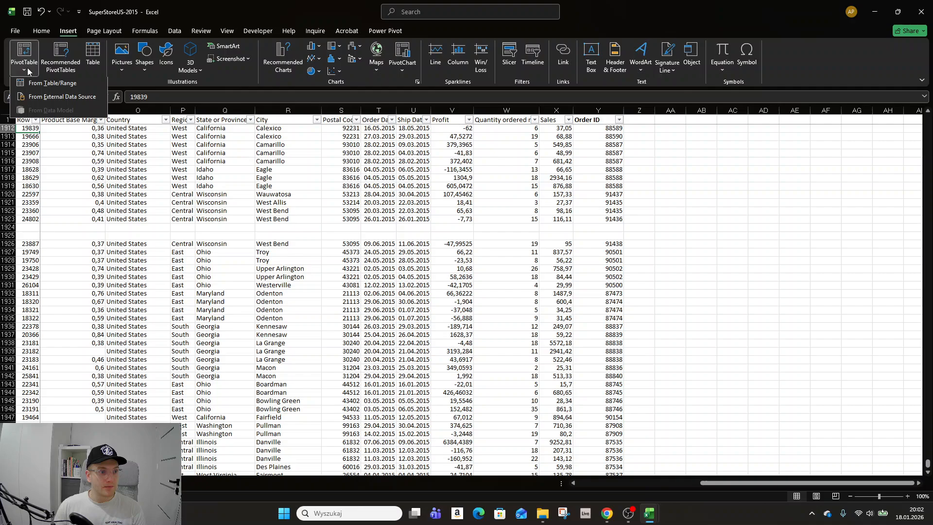
pyautogui.click(51, 86)
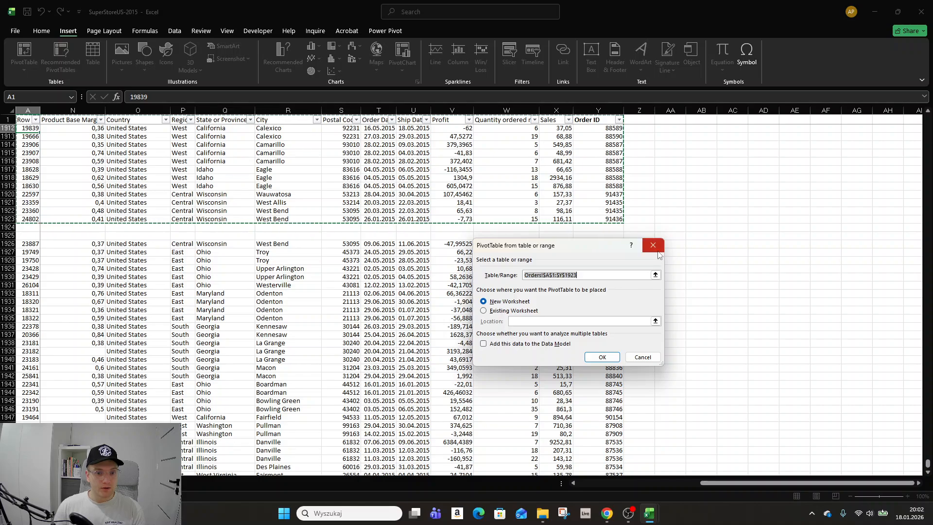
pyautogui.press('Escape')
# - Delete the two blank rows 1924 and 1925 from the order data
pyautogui.moveTo(7, 227); pyautogui.dragTo(8, 236)
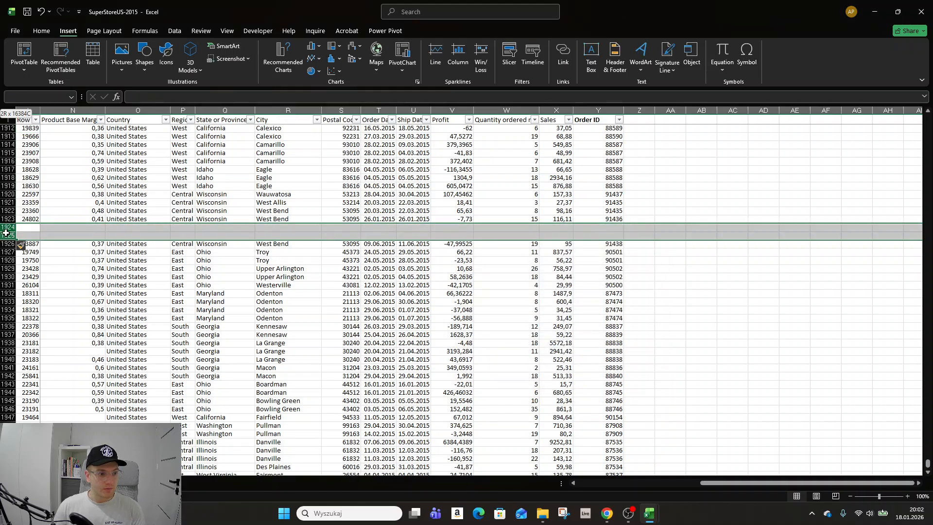
pyautogui.rightClick(8, 235)
pyautogui.click(43, 342)
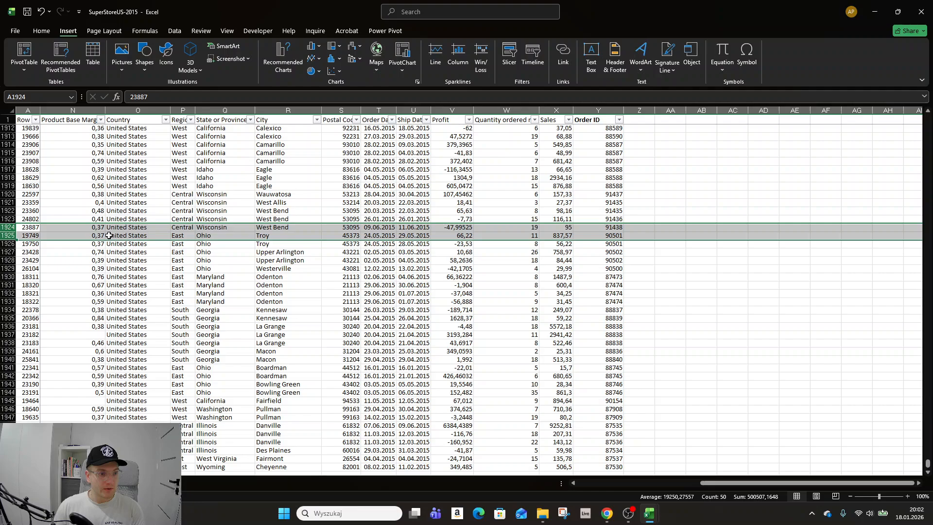
# - Create a PivotTable on a new worksheet from the range Orders!$A$1:$Y$1953
pyautogui.click(122, 212)
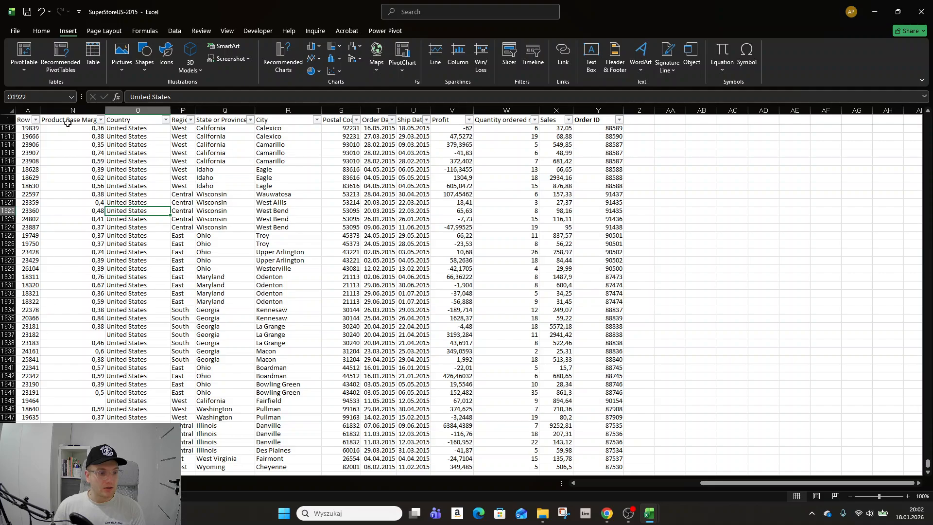
pyautogui.click(24, 72)
pyautogui.click(46, 85)
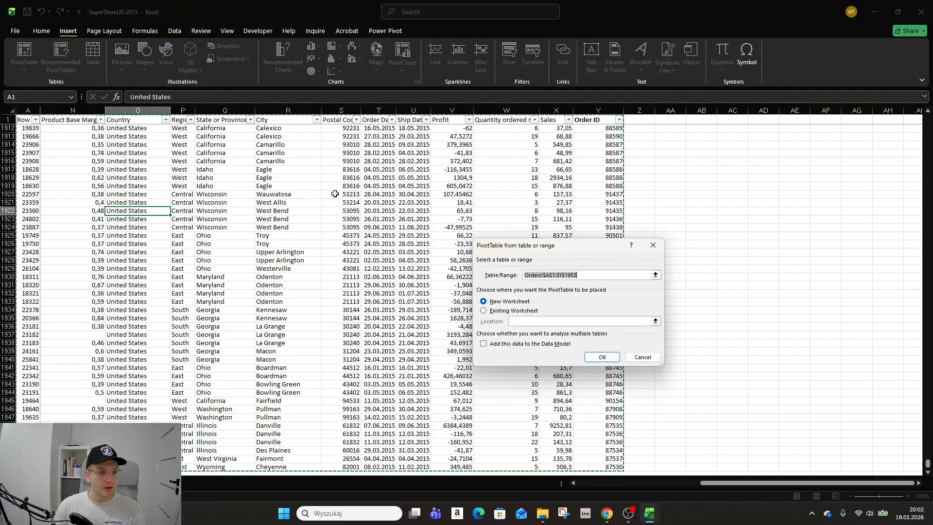
pyautogui.click(601, 358)
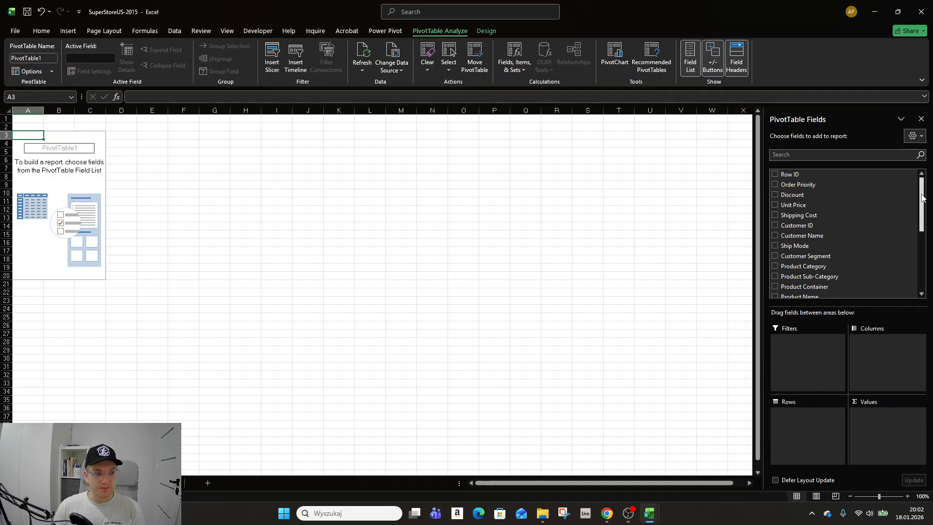
pyautogui.hotkey('alt', 'Tab')
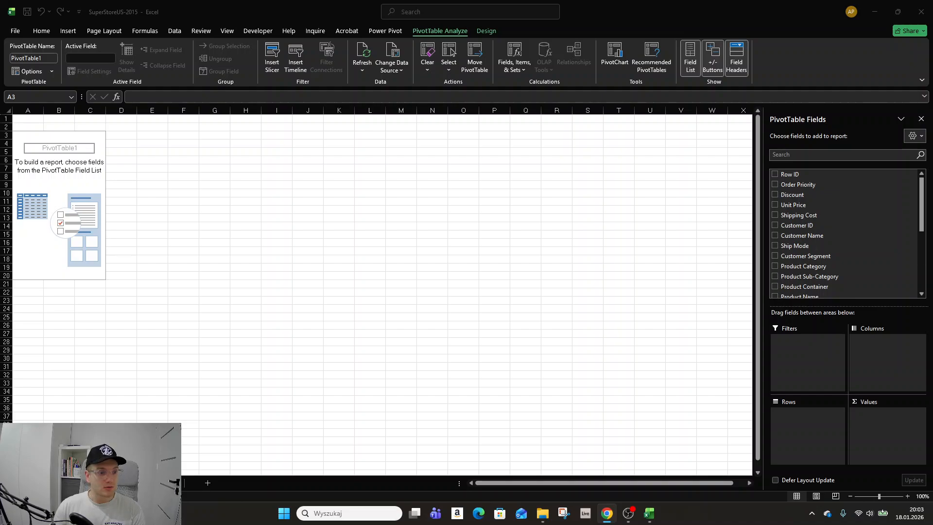
pyautogui.click(922, 197)
pyautogui.click(922, 197)
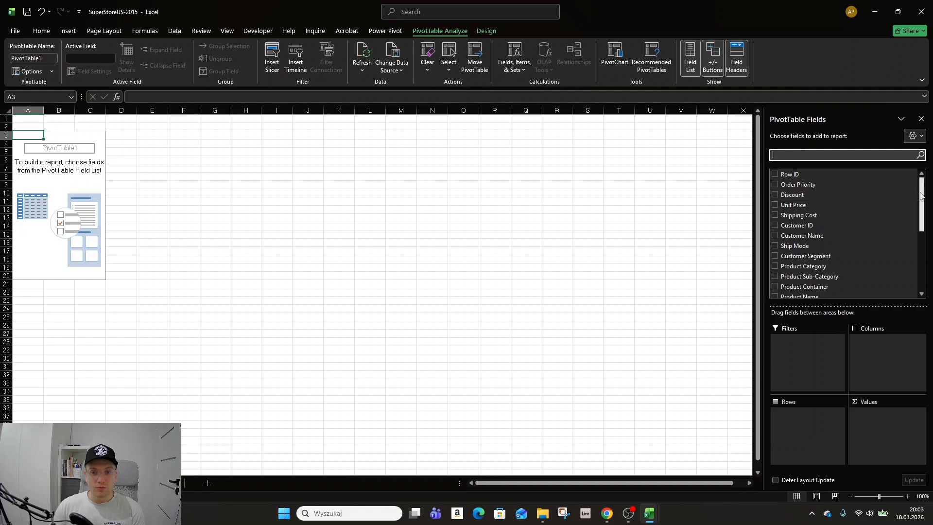
# - Add Region as the PivotTable's rows and Sales and Order ID as its values
pyautogui.moveTo(922, 197); pyautogui.dragTo(922, 256)
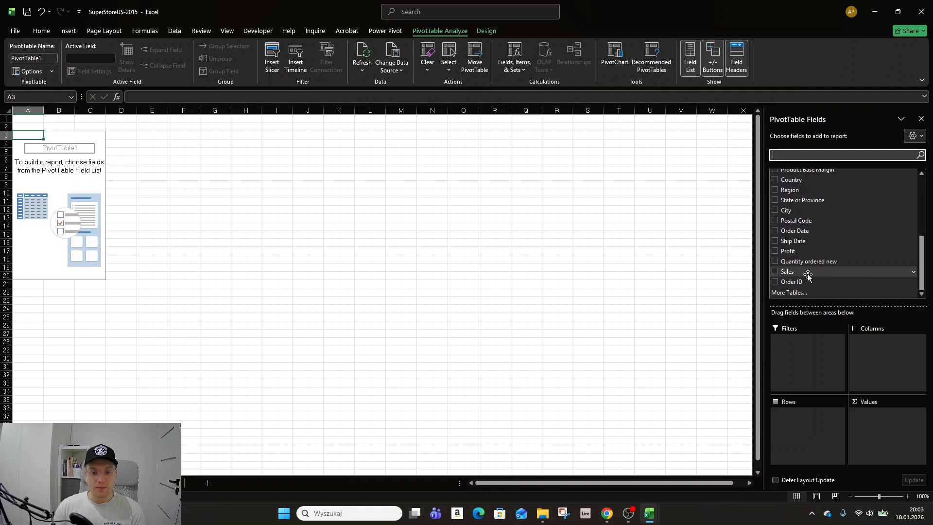
pyautogui.scroll(1, 807, 277)
pyautogui.click(775, 213)
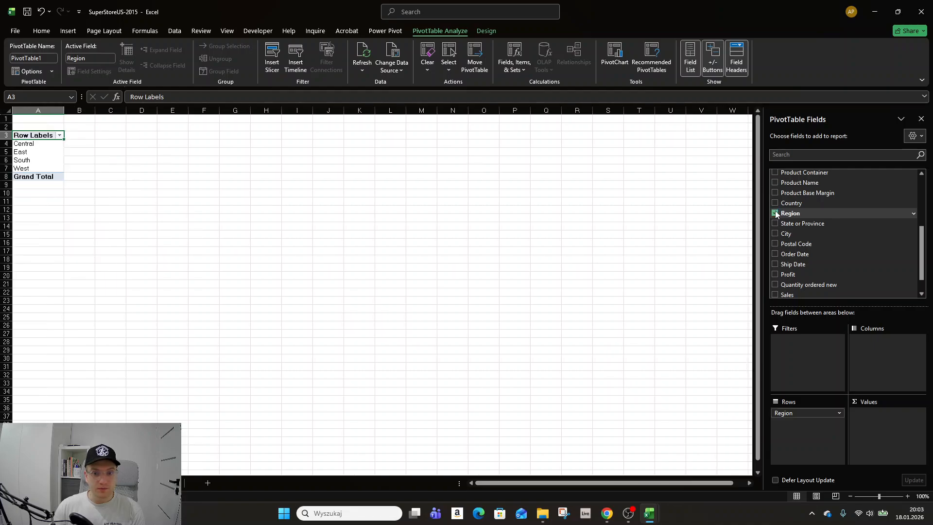
pyautogui.scroll(-1, 775, 275)
pyautogui.click(774, 272)
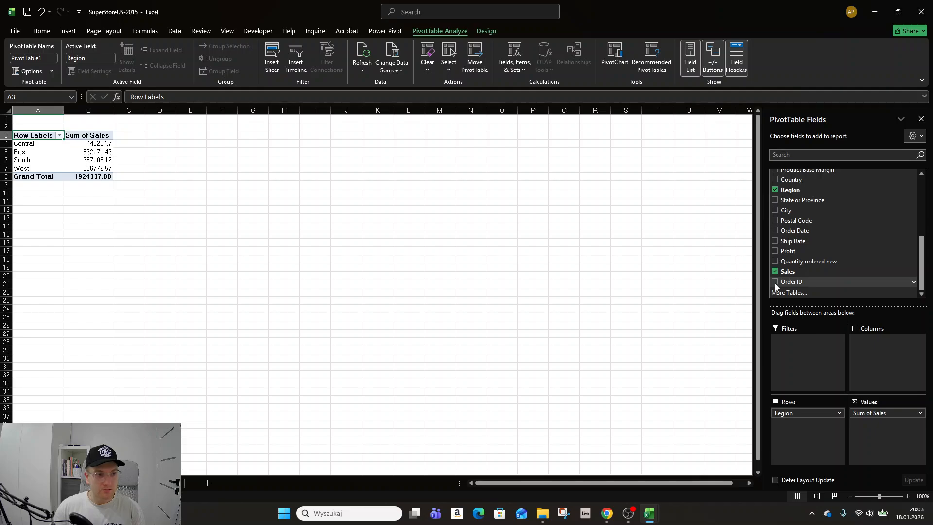
pyautogui.click(775, 282)
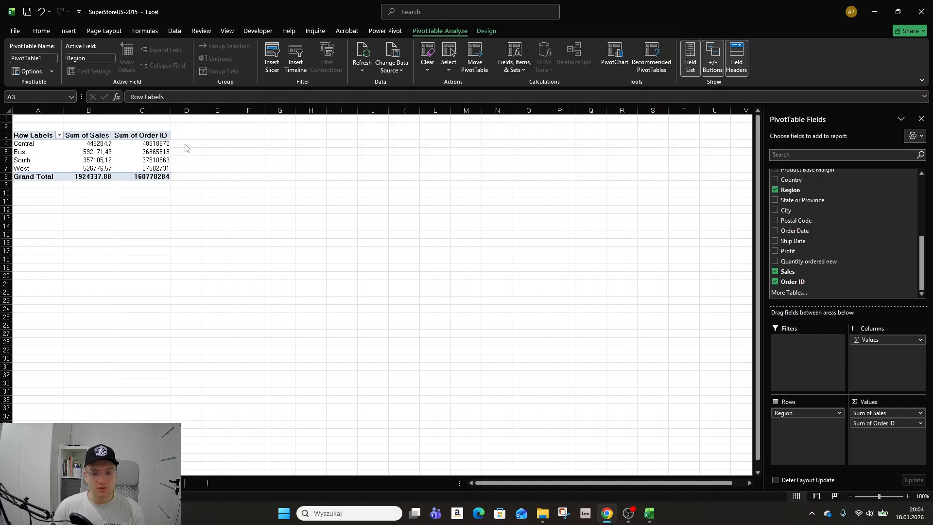
# - Summarize the Order ID value field by Count
pyautogui.click(921, 424)
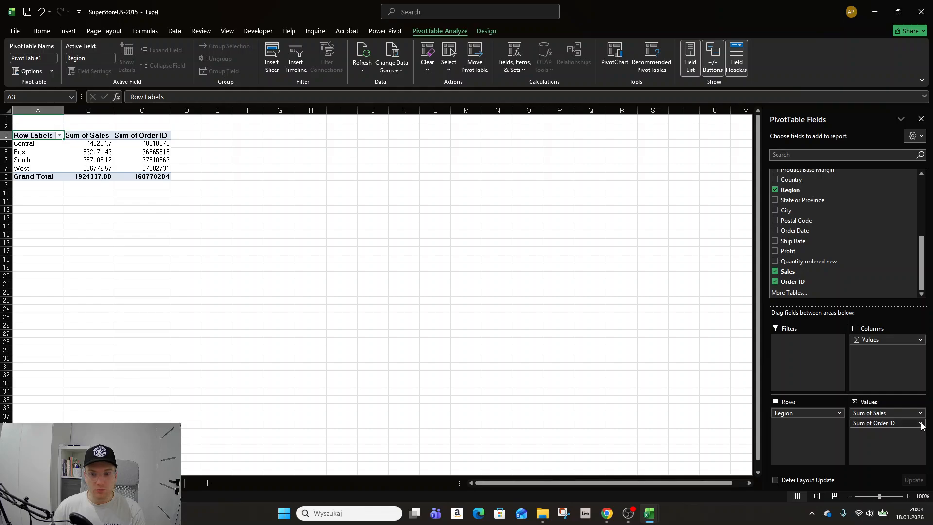
pyautogui.click(921, 425)
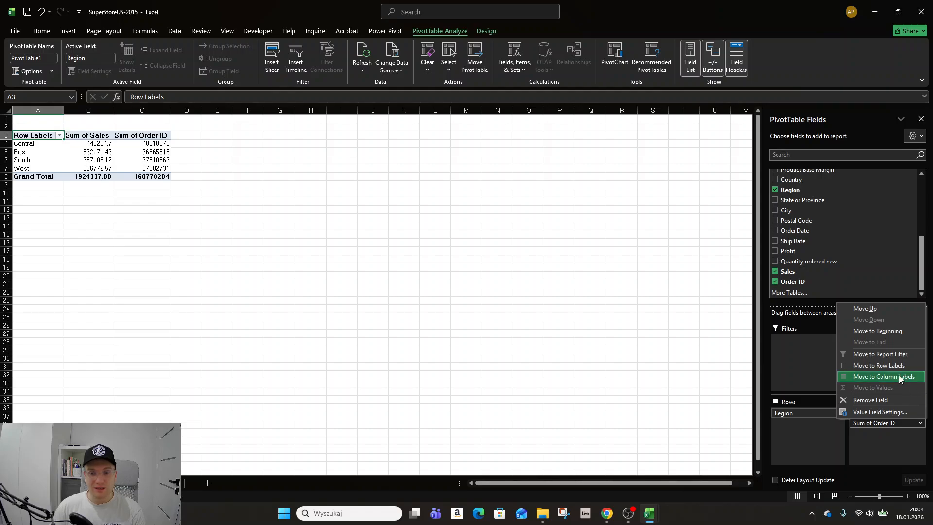
pyautogui.click(880, 412)
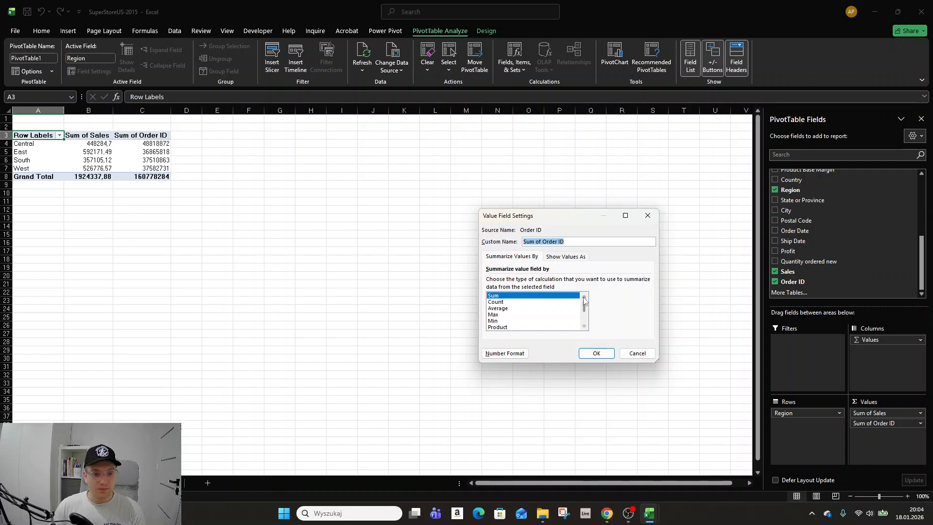
pyautogui.click(519, 302)
pyautogui.click(597, 354)
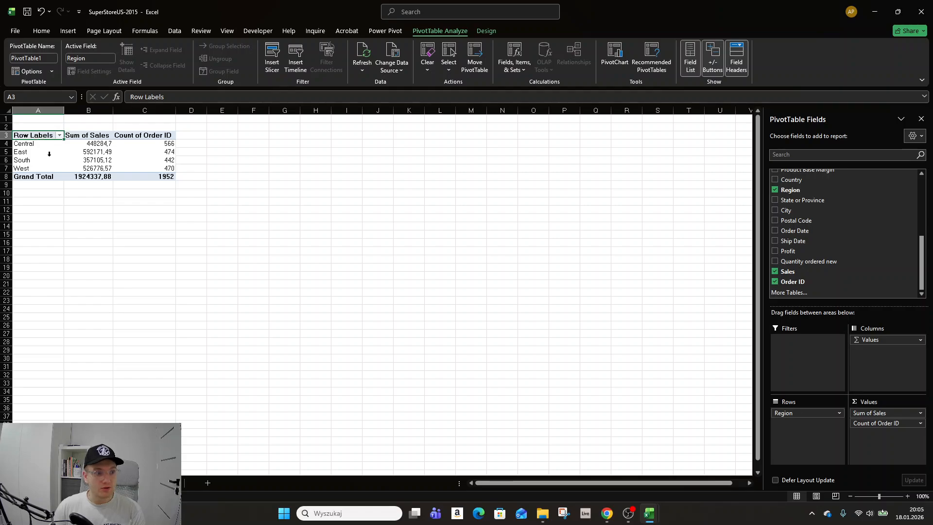
# - Format the Sum of Sales values as Number with a thousands separator and zero decimal places, and widen their column
pyautogui.click(100, 144)
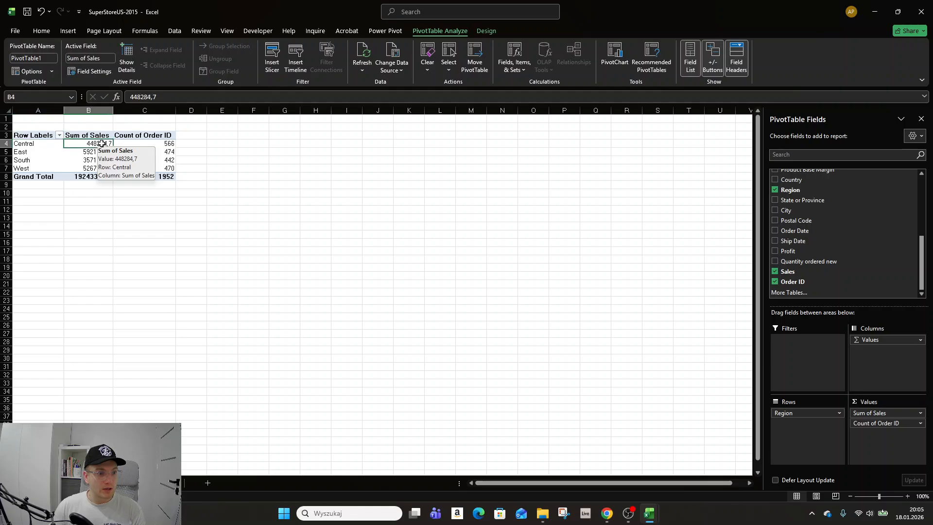
pyautogui.rightClick(99, 145)
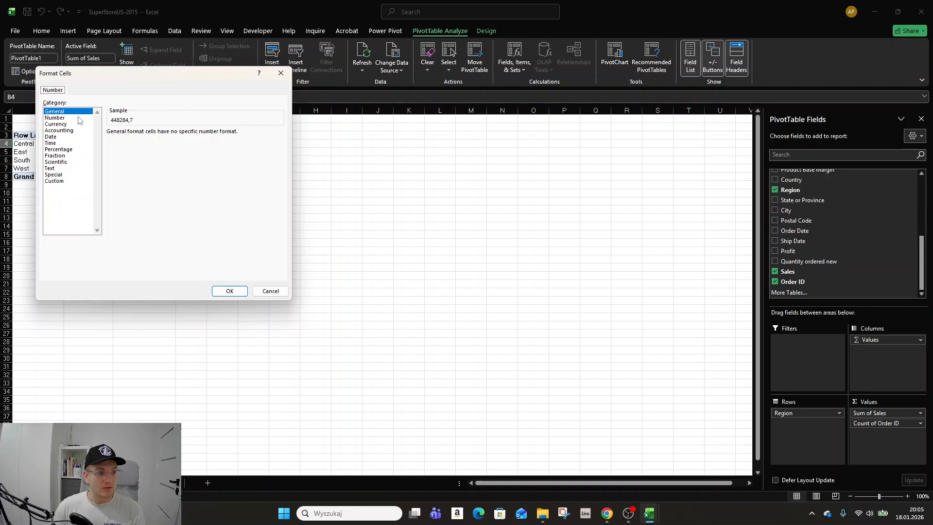
pyautogui.click(76, 118)
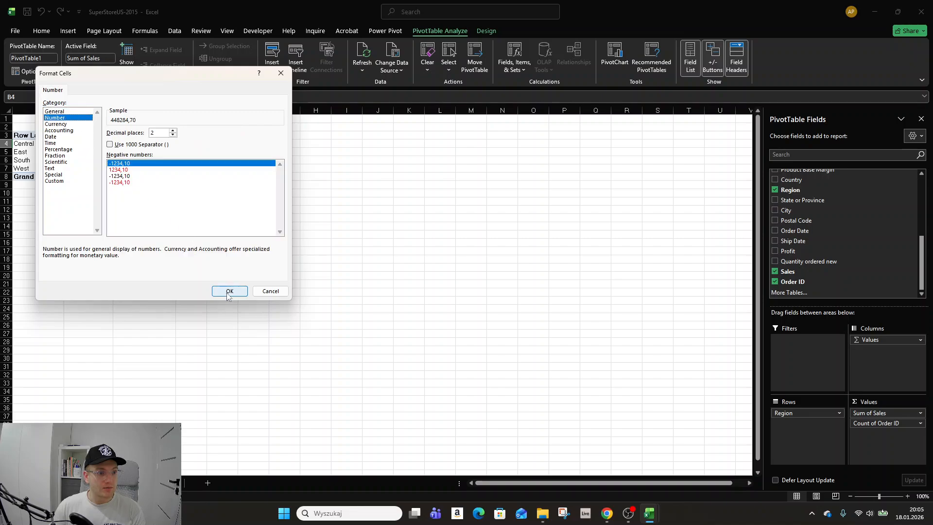
pyautogui.click(145, 145)
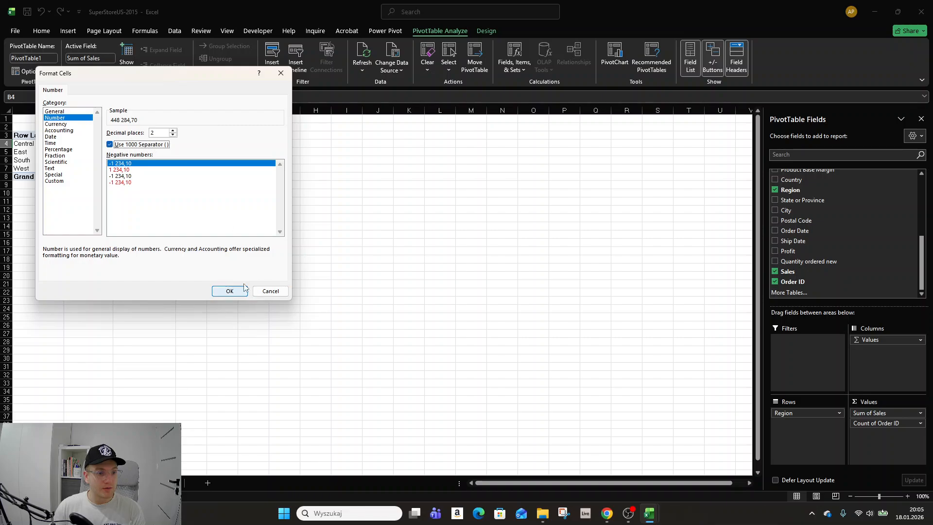
pyautogui.click(172, 135)
pyautogui.click(173, 135)
pyautogui.click(230, 291)
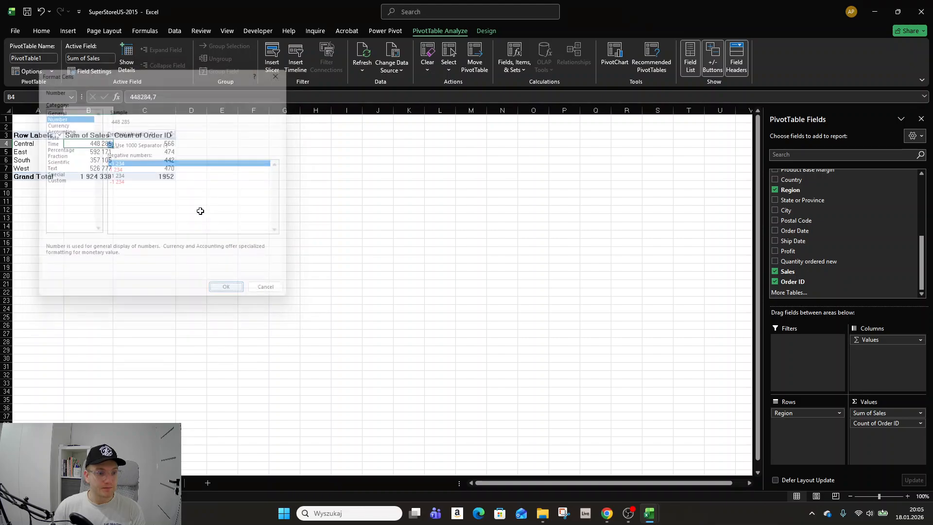
pyautogui.moveTo(113, 111); pyautogui.dragTo(125, 111)
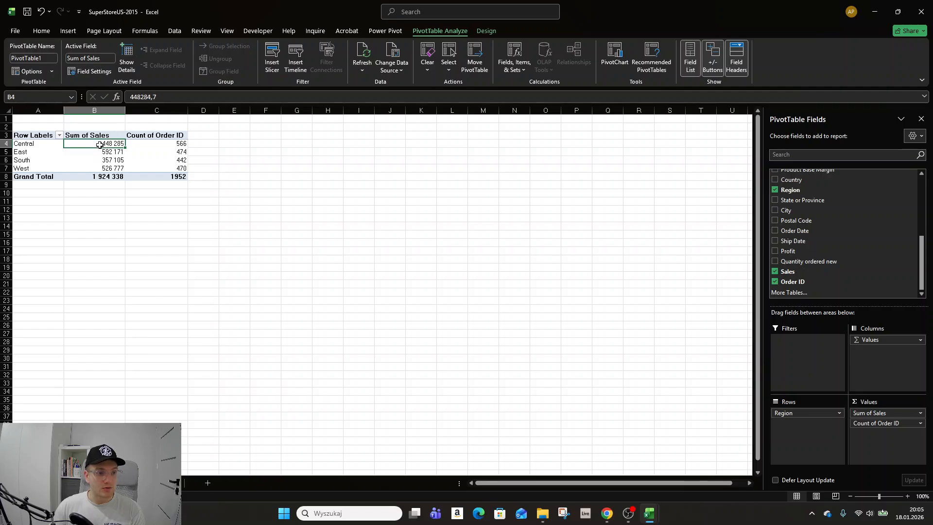
pyautogui.scroll(1, 99, 149)
pyautogui.hscroll(2, 93, 150)
pyautogui.hscroll(-2, 92, 150)
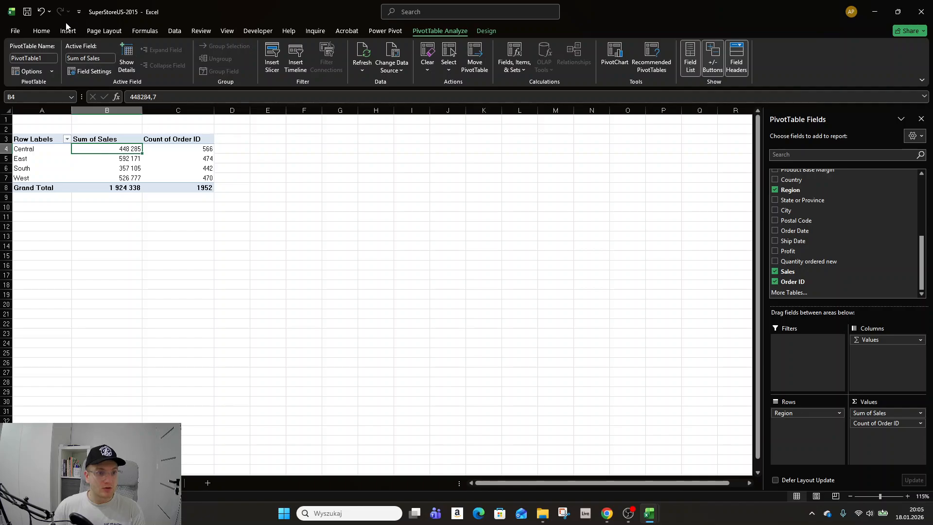
pyautogui.click(50, 32)
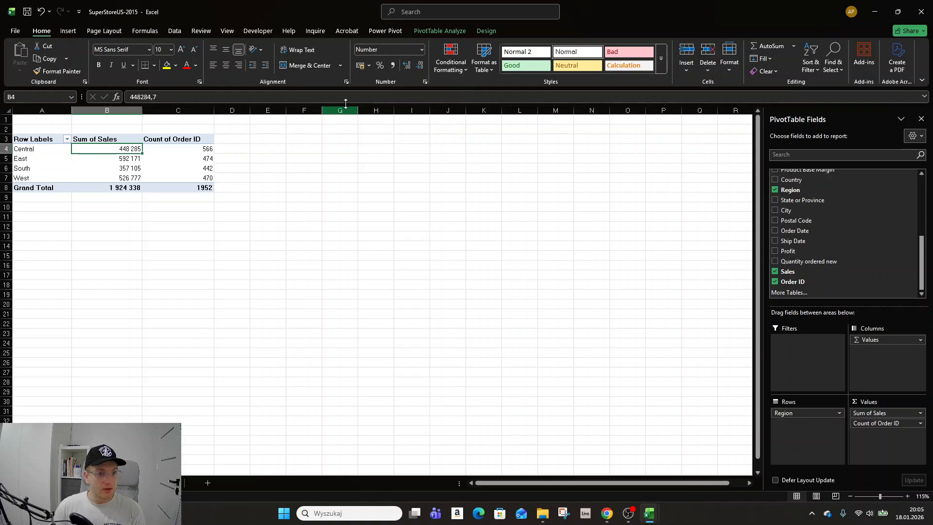
pyautogui.moveTo(132, 150); pyautogui.dragTo(112, 176)
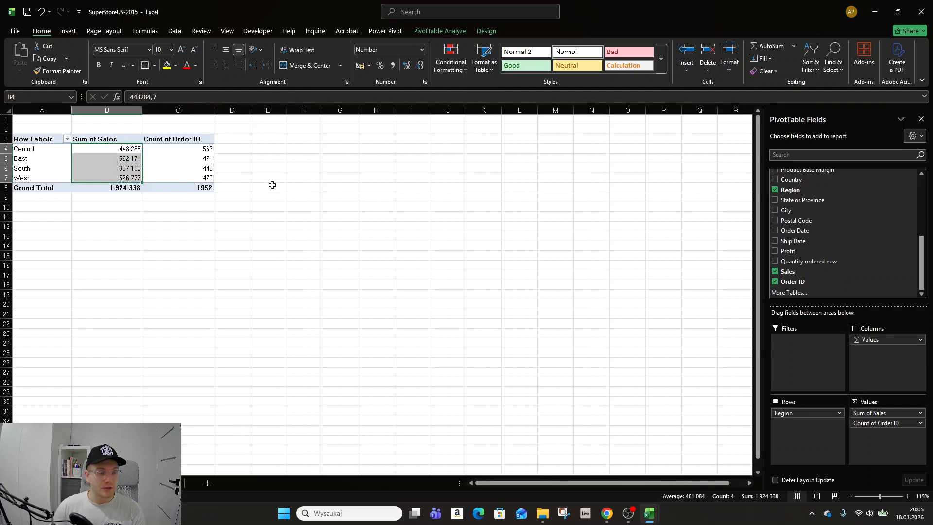
pyautogui.click(127, 156)
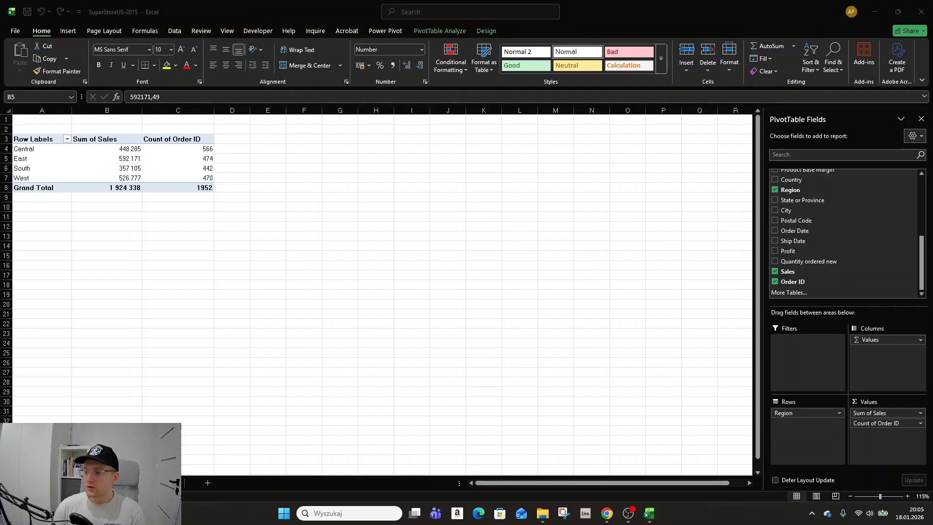
pyautogui.press('super+d')
pyautogui.press('super+d')
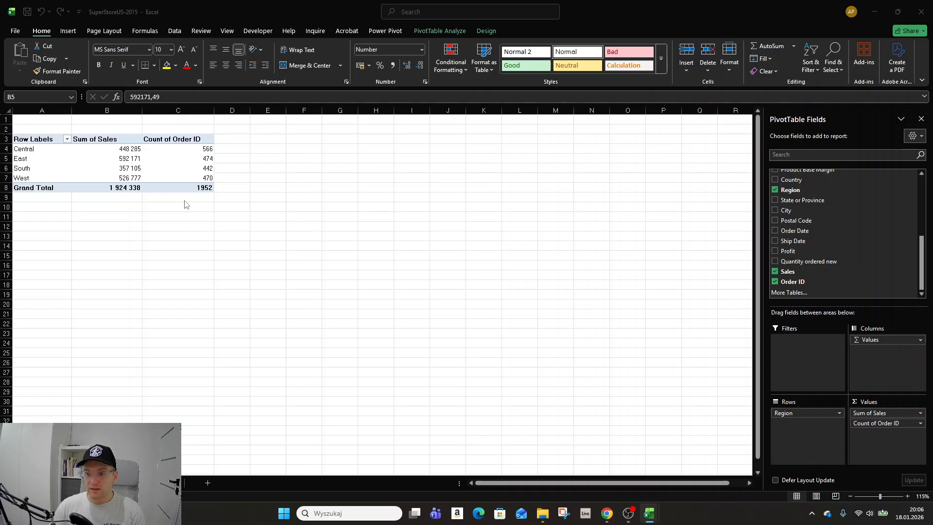
pyautogui.click(180, 149)
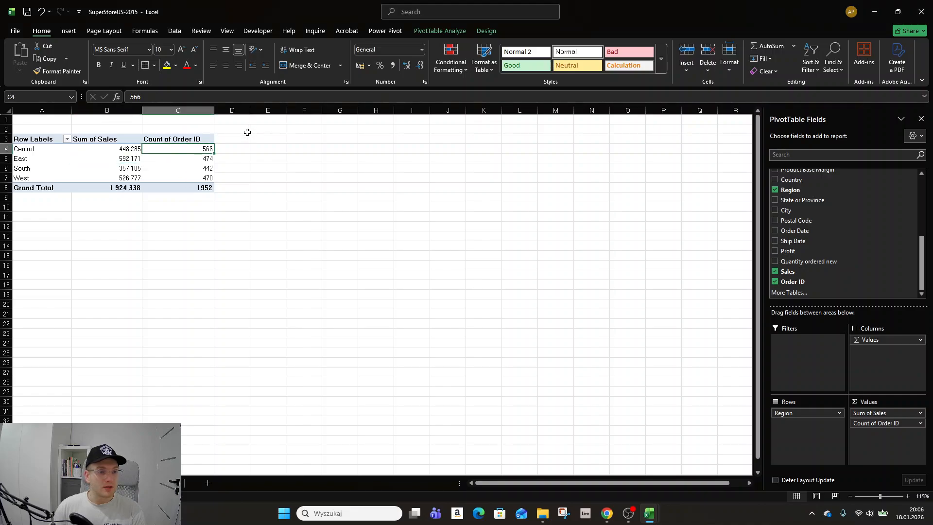
pyautogui.click(448, 32)
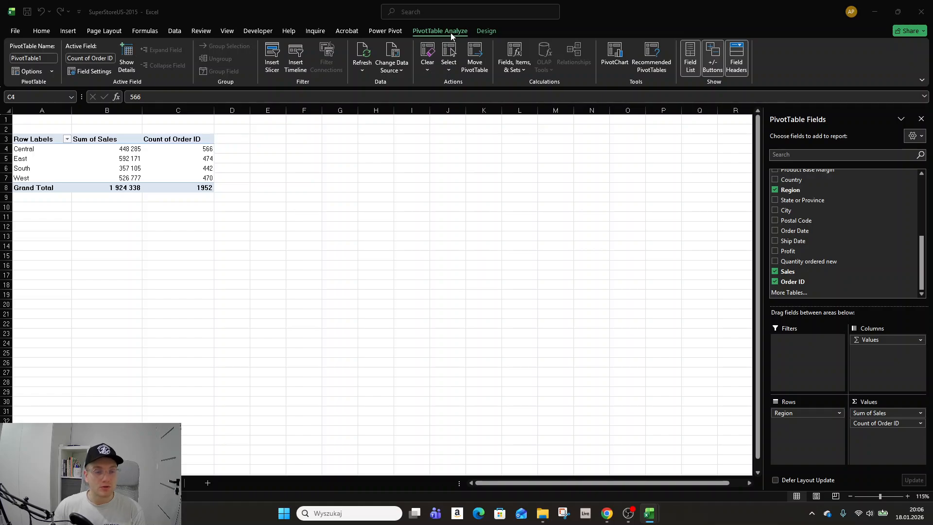
pyautogui.click(168, 147)
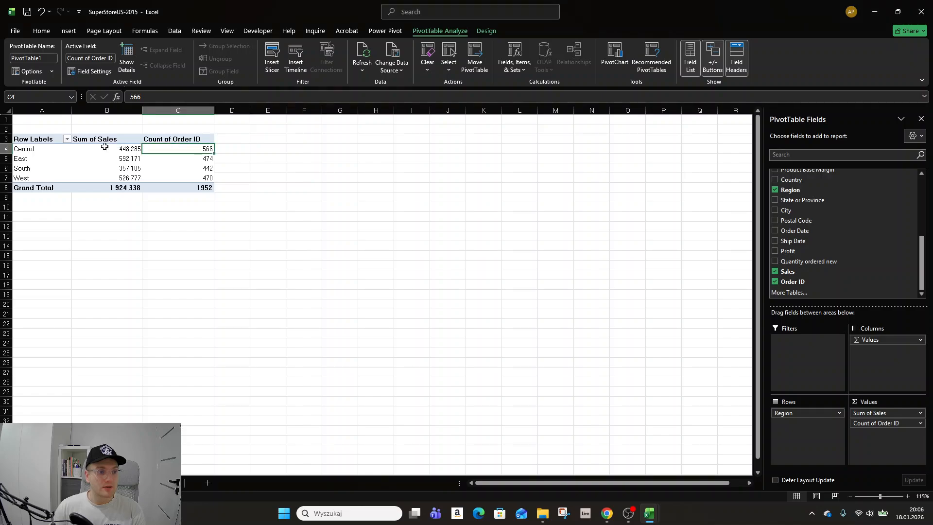
pyautogui.click(374, 139)
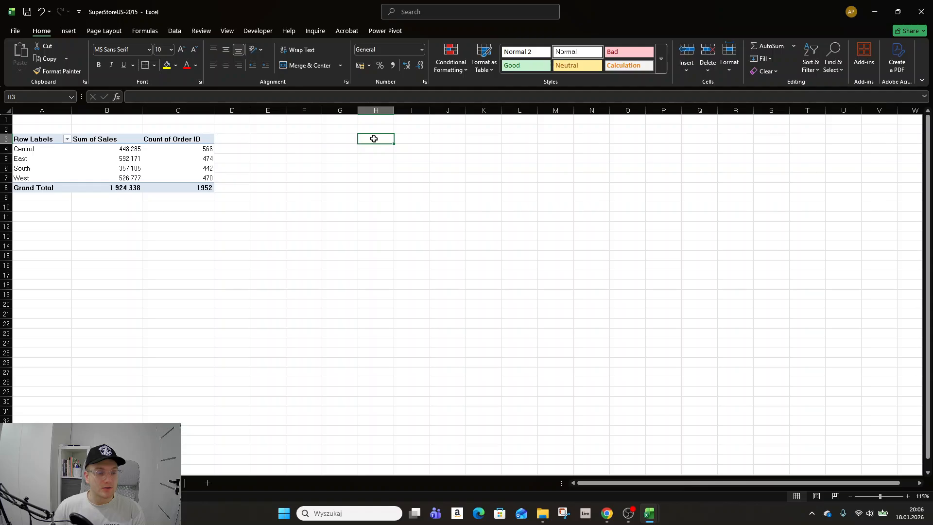
# - Add State or Province and City to the PivotTable rows, nested in that order under Region
pyautogui.click(125, 150)
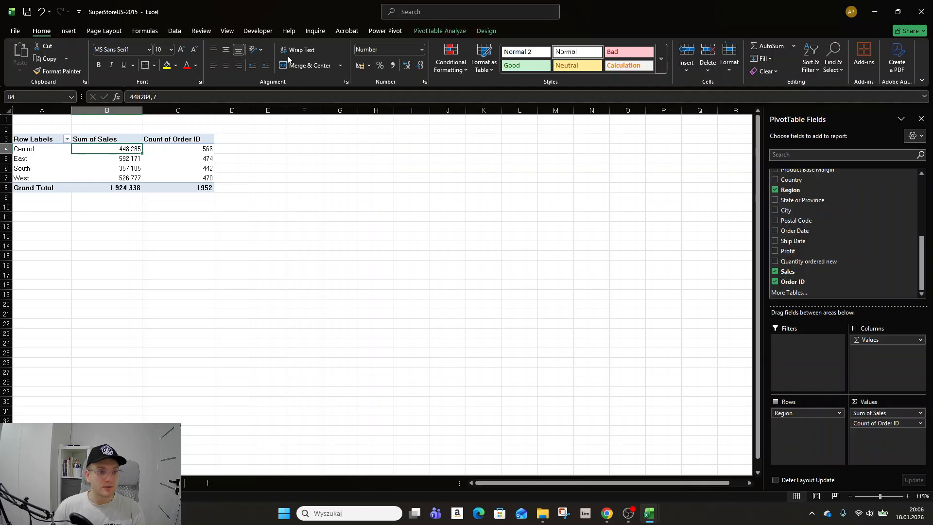
pyautogui.click(461, 30)
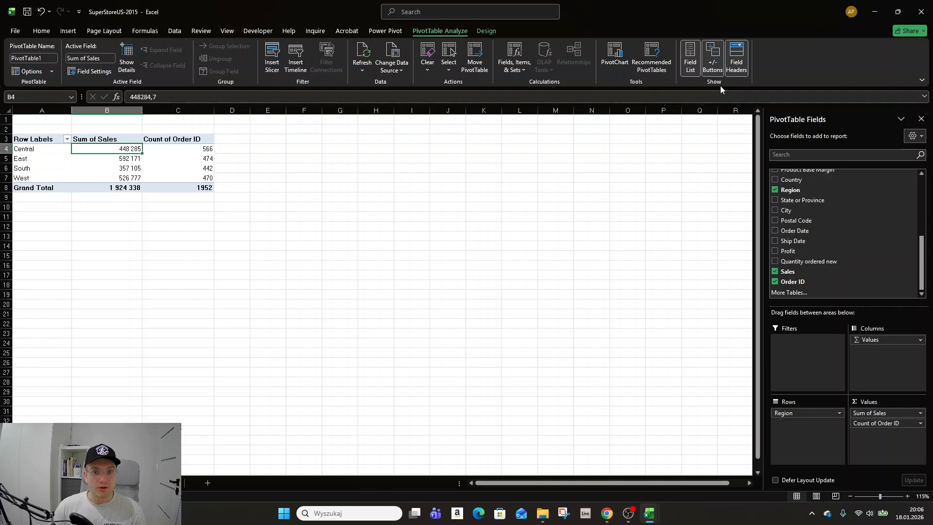
pyautogui.click(775, 210)
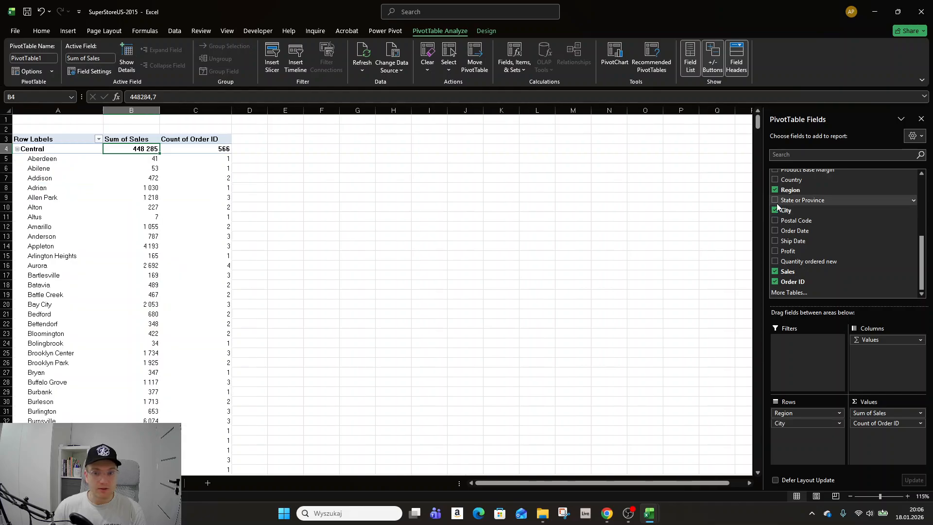
pyautogui.click(775, 201)
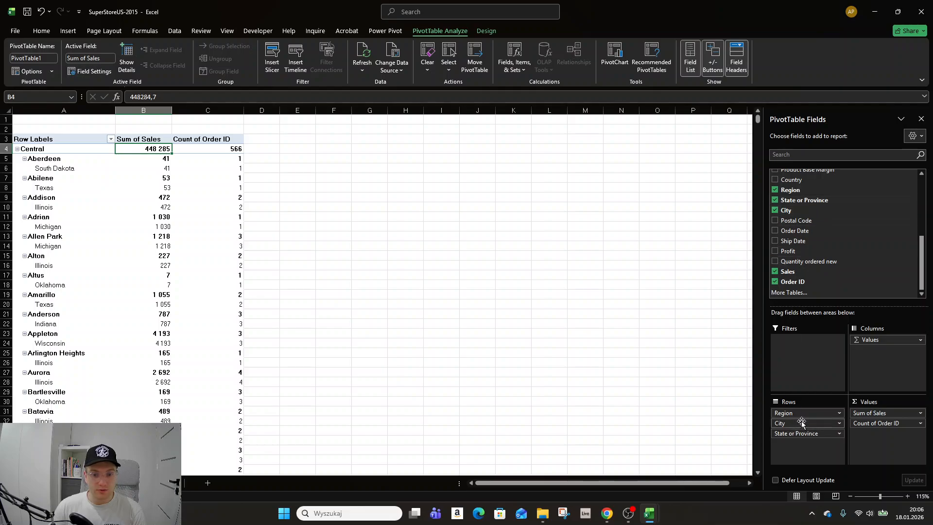
pyautogui.moveTo(801, 423); pyautogui.dragTo(801, 440)
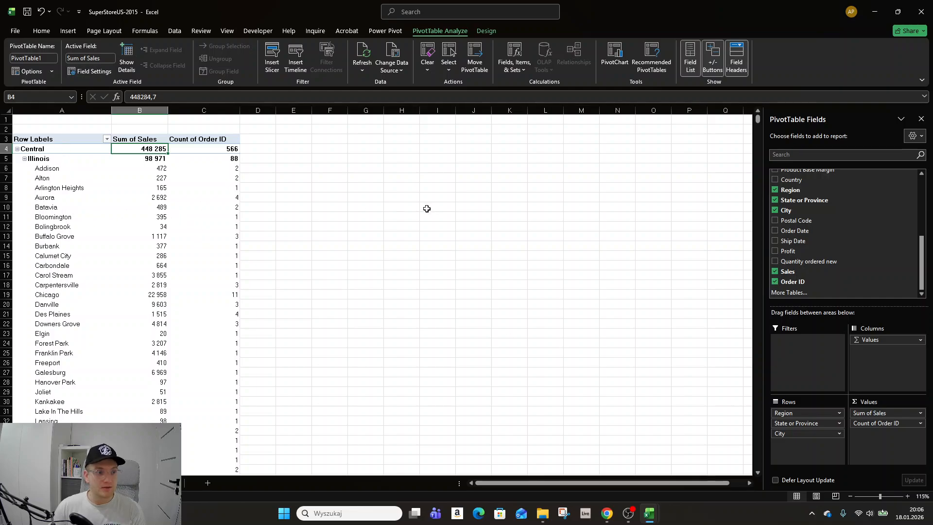
# - Switch the PivotTable's expand/collapse buttons, field list and field headers off and back on, one at a time
pyautogui.click(716, 57)
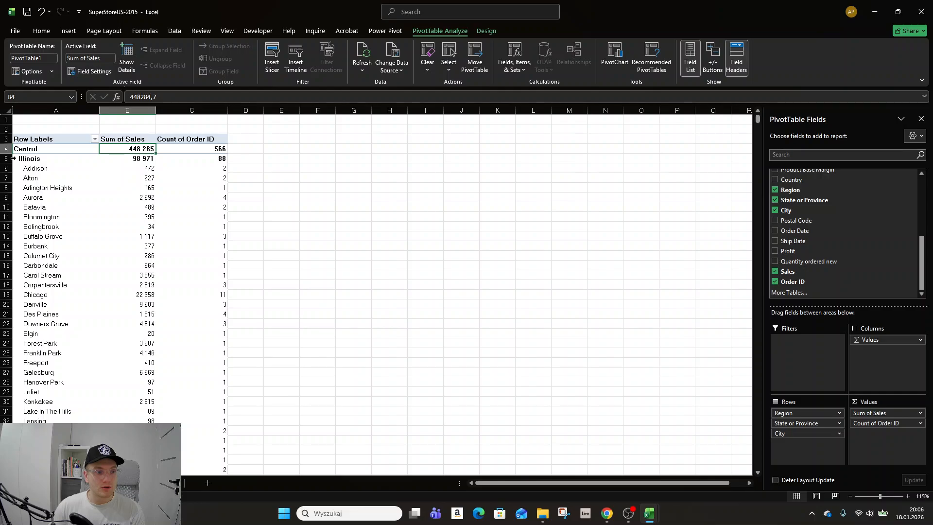
pyautogui.click(713, 63)
pyautogui.click(691, 61)
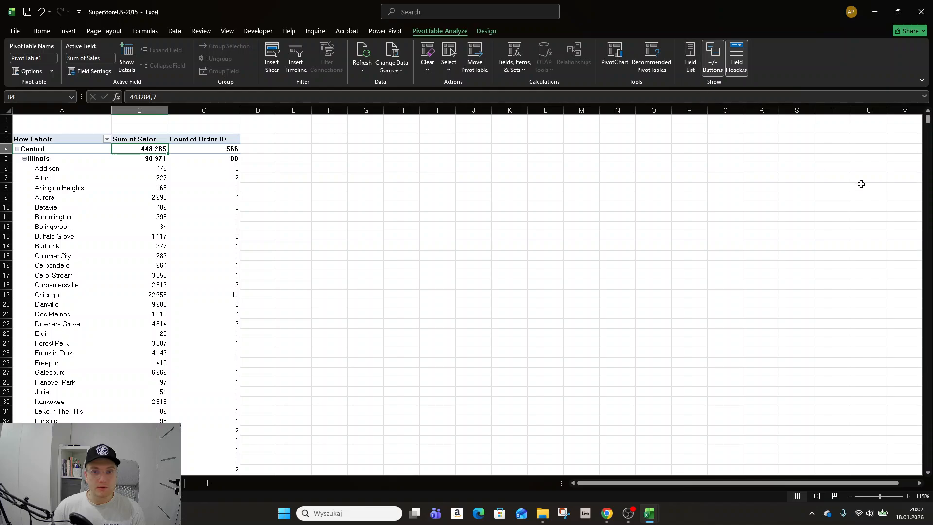
pyautogui.click(690, 57)
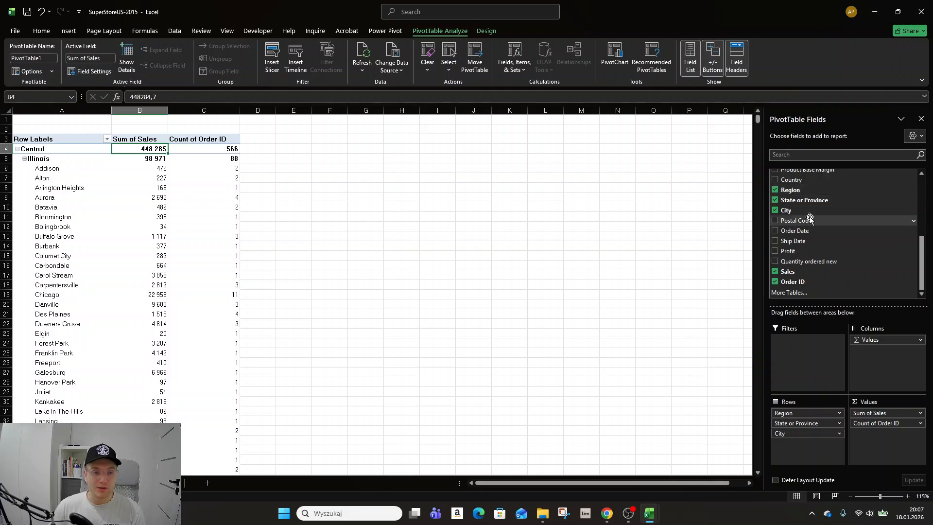
pyautogui.click(737, 62)
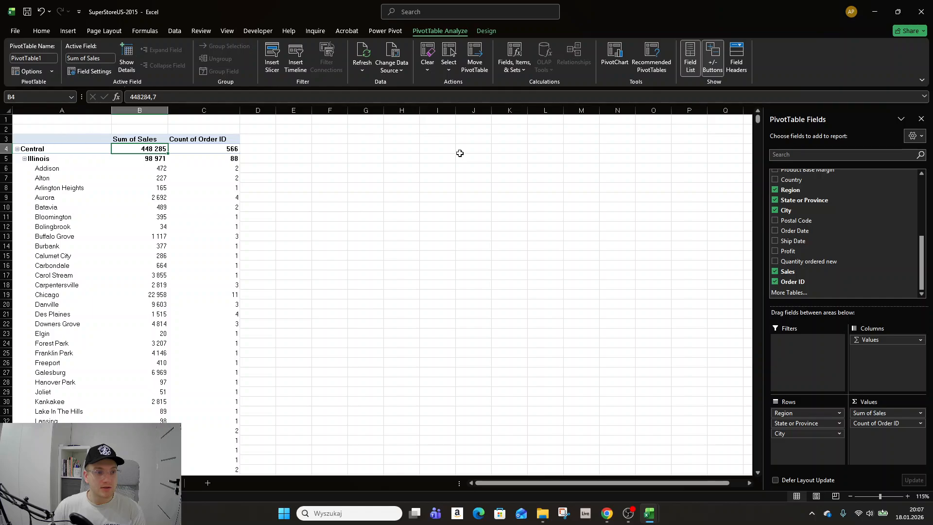
pyautogui.click(740, 62)
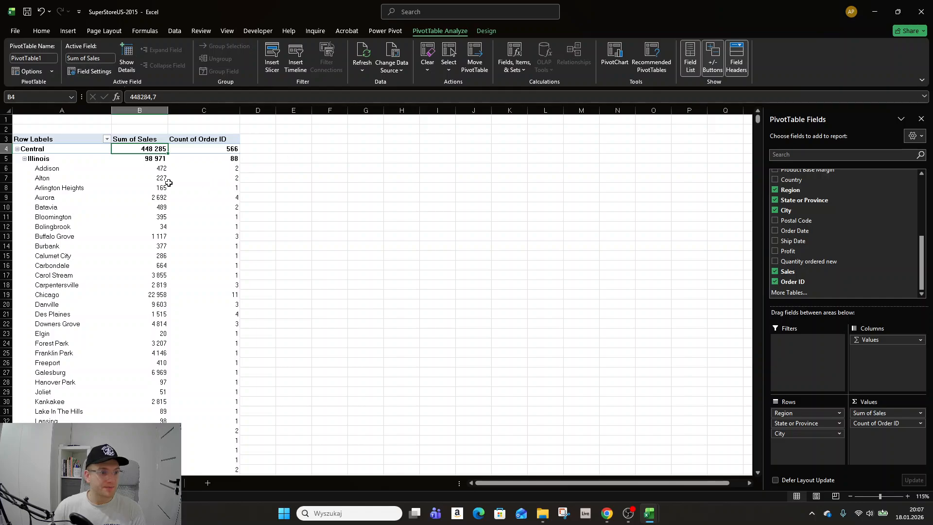
# - Show the underlying records of Illinois' Sum of Sales on a new sheet and examine the State or Province column
pyautogui.click(157, 187)
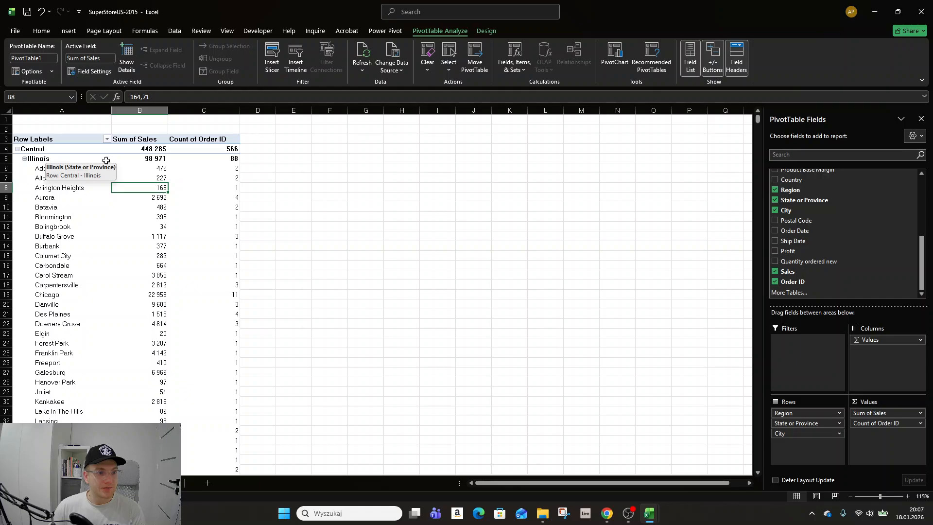
pyautogui.click(133, 159)
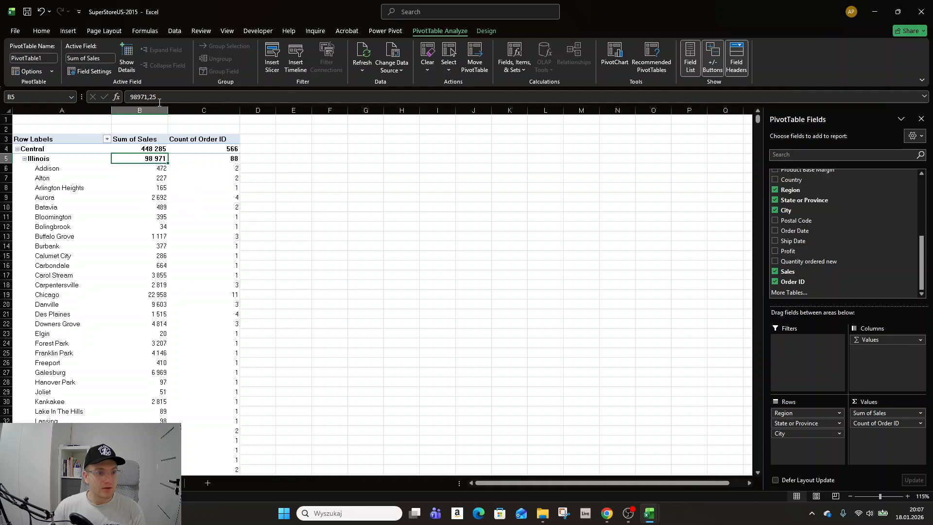
pyautogui.click(127, 57)
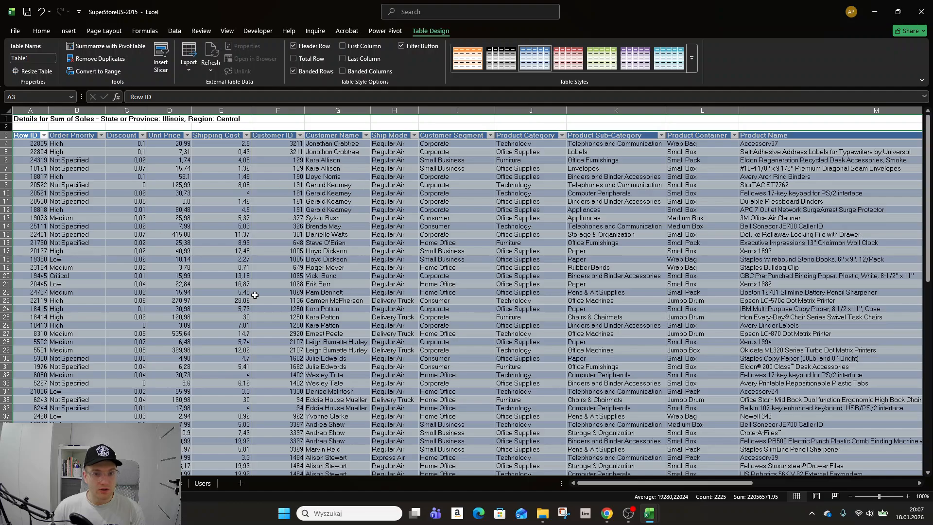
pyautogui.hscroll(10, 255, 295)
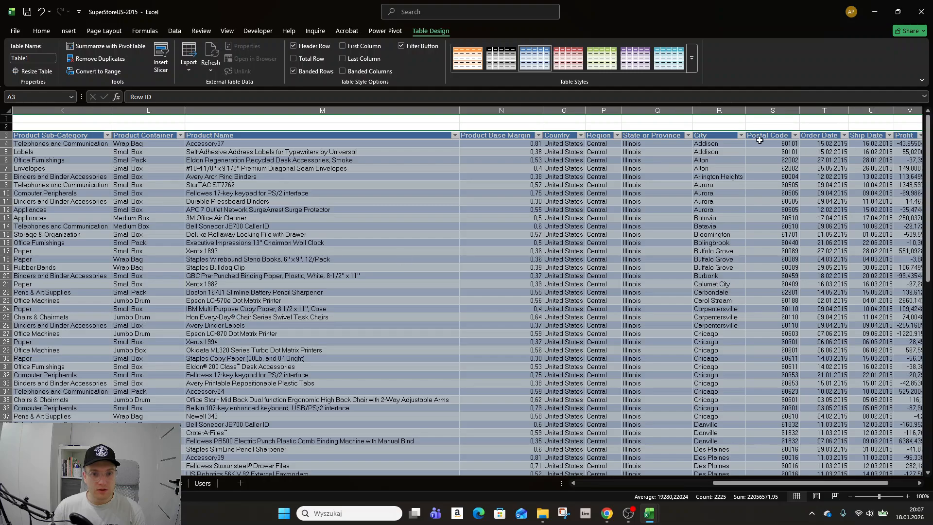
pyautogui.click(672, 136)
pyautogui.click(688, 135)
pyautogui.press('Escape')
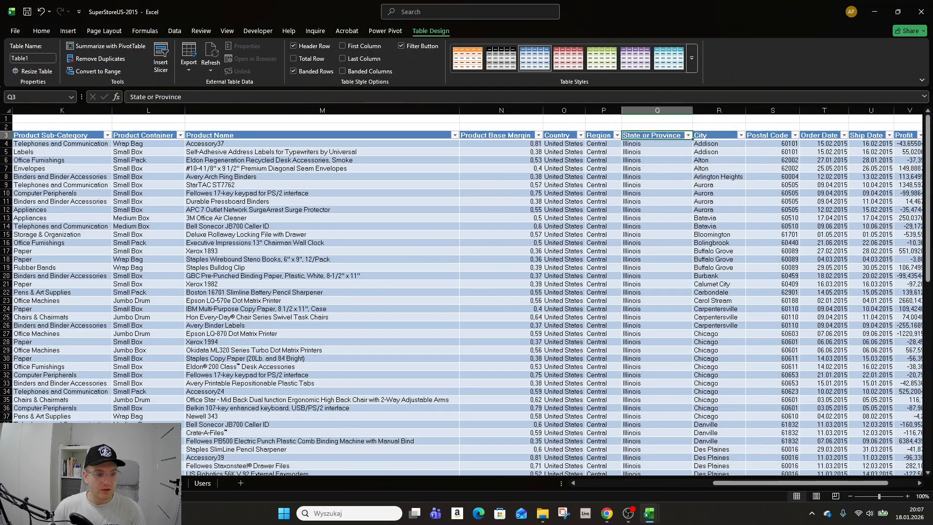
# - Permanently delete the sheet holding the Illinois sales details
pyautogui.rightClick(83, 483)
pyautogui.click(122, 361)
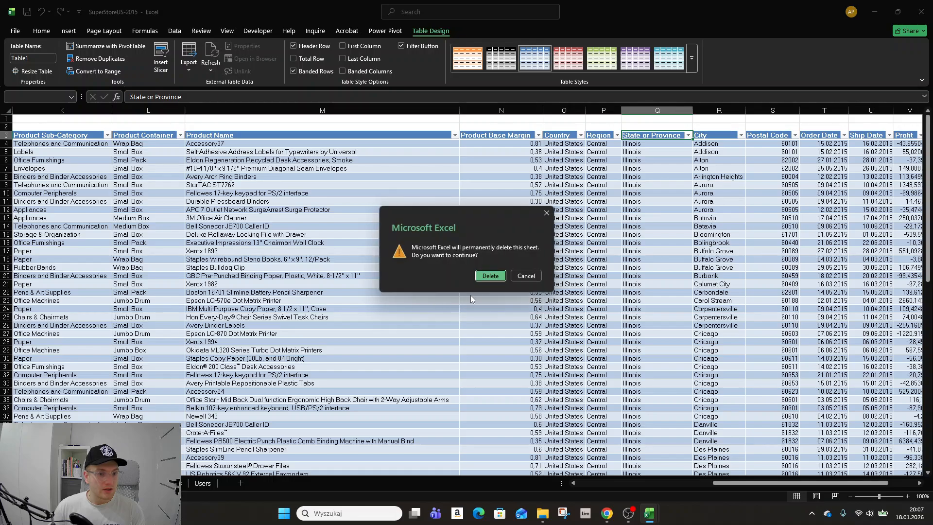
pyautogui.click(491, 277)
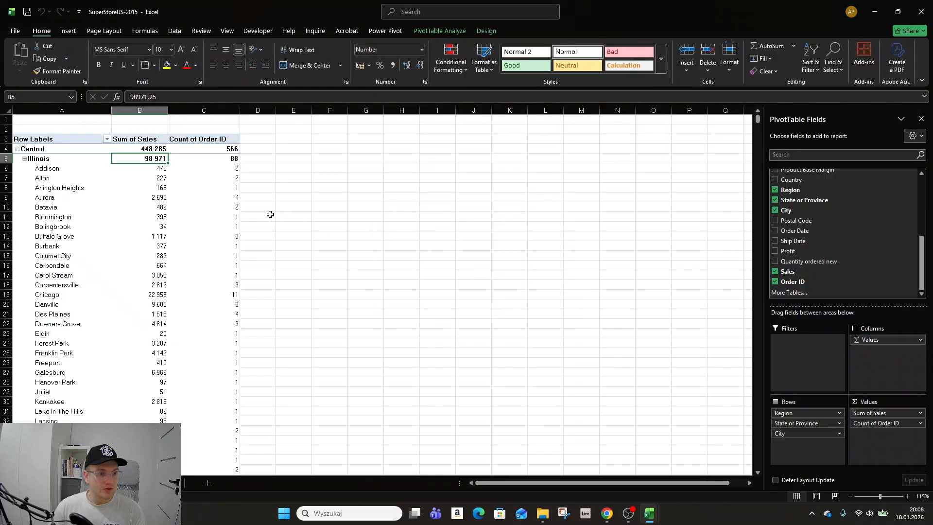
# - Drill down into Illinois' Sum of Sales again and delete the resulting detail sheet
pyautogui.doubleClick(127, 158)
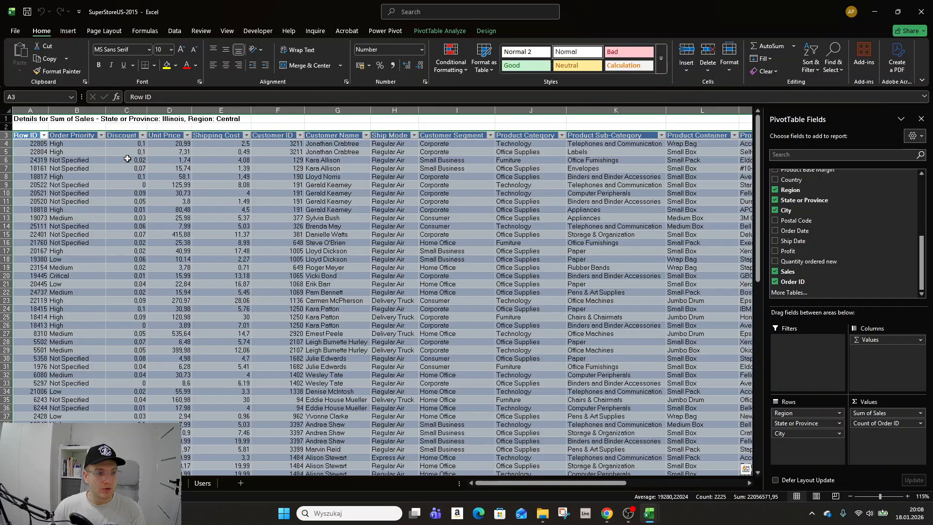
pyautogui.rightClick(83, 483)
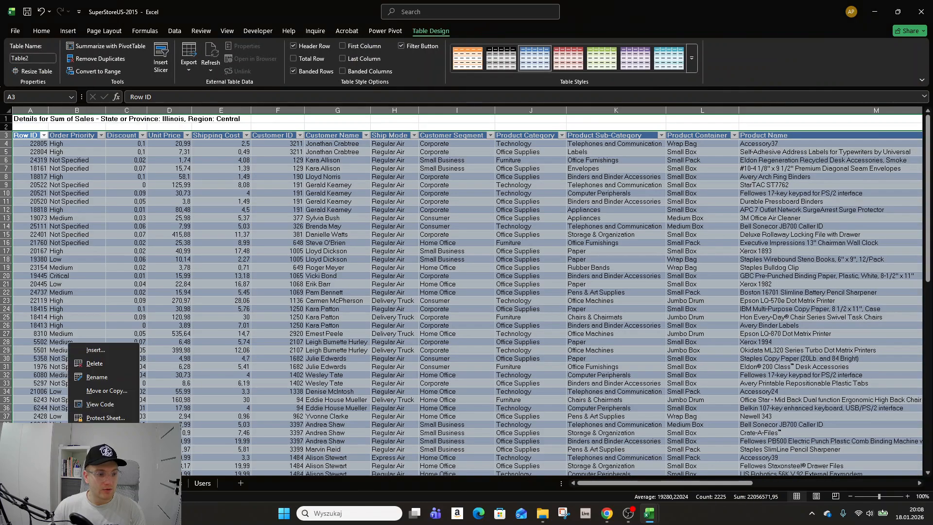
pyautogui.click(121, 361)
pyautogui.click(491, 276)
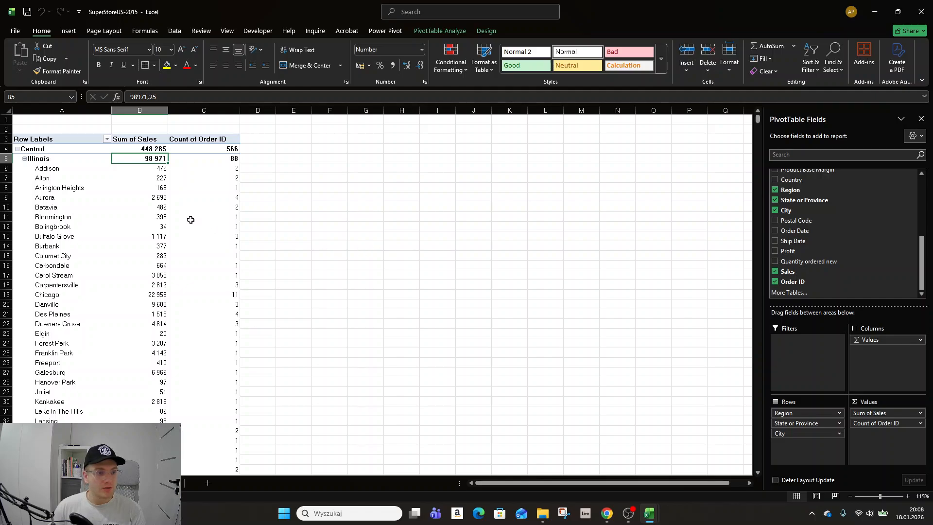
# - Remove City and State or Province from the PivotTable rows, leaving only Region
pyautogui.moveTo(191, 220)
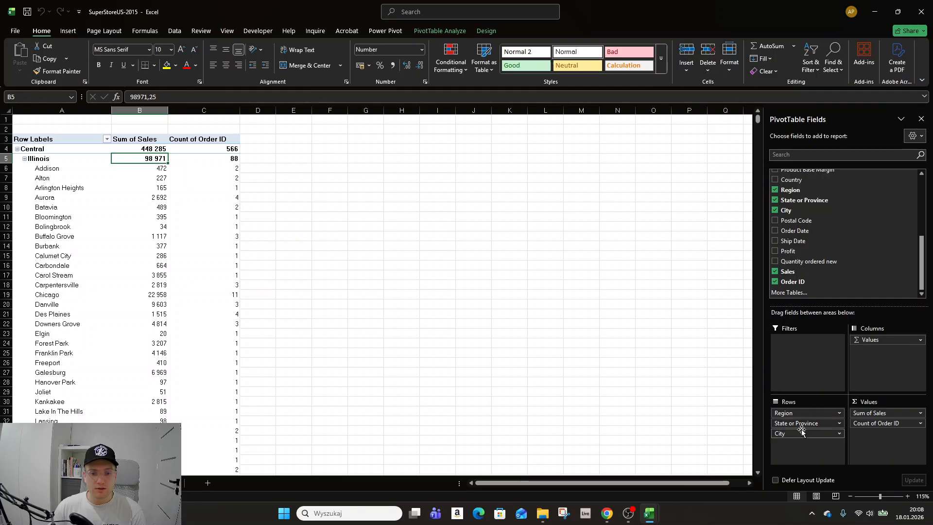
pyautogui.moveTo(802, 432); pyautogui.dragTo(671, 377)
pyautogui.moveTo(794, 424); pyautogui.dragTo(515, 311)
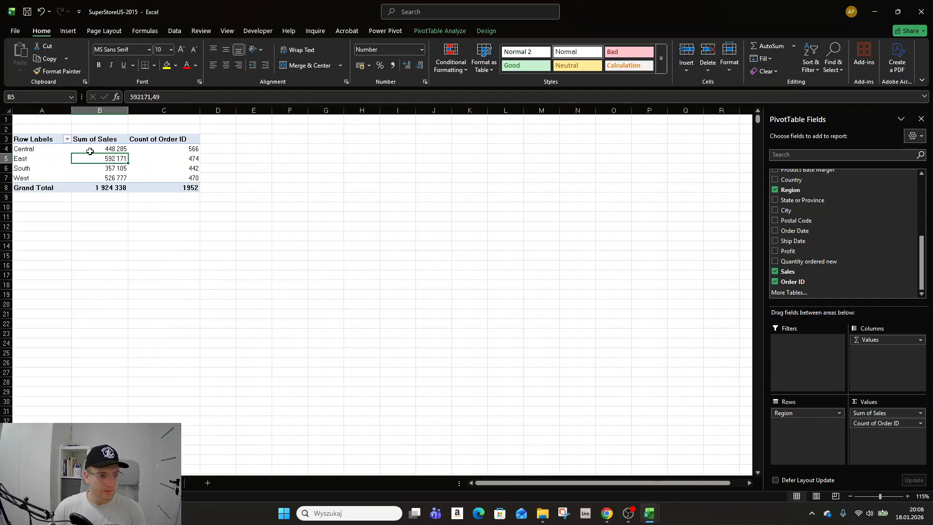
# - In the Orders source data, set the Sales value in cell X7, a Central region order, to 1000000
pyautogui.click(105, 148)
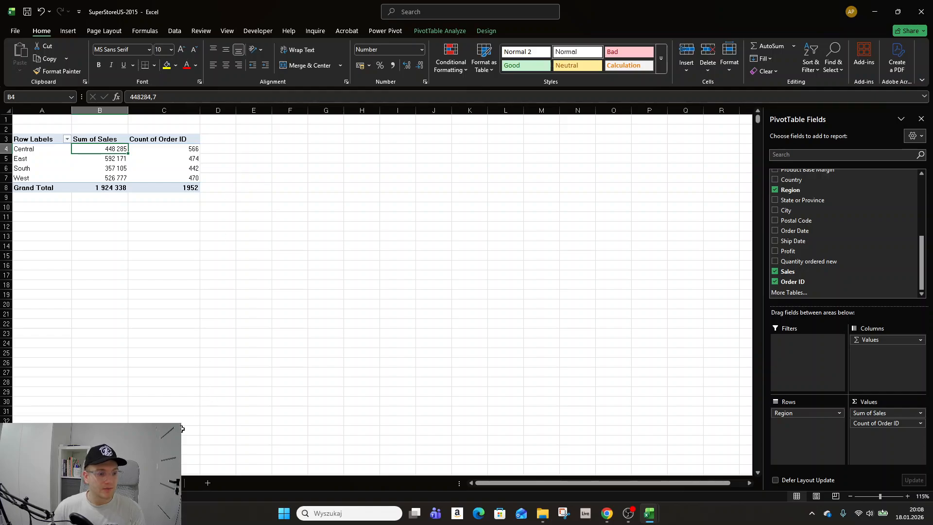
pyautogui.click(102, 483)
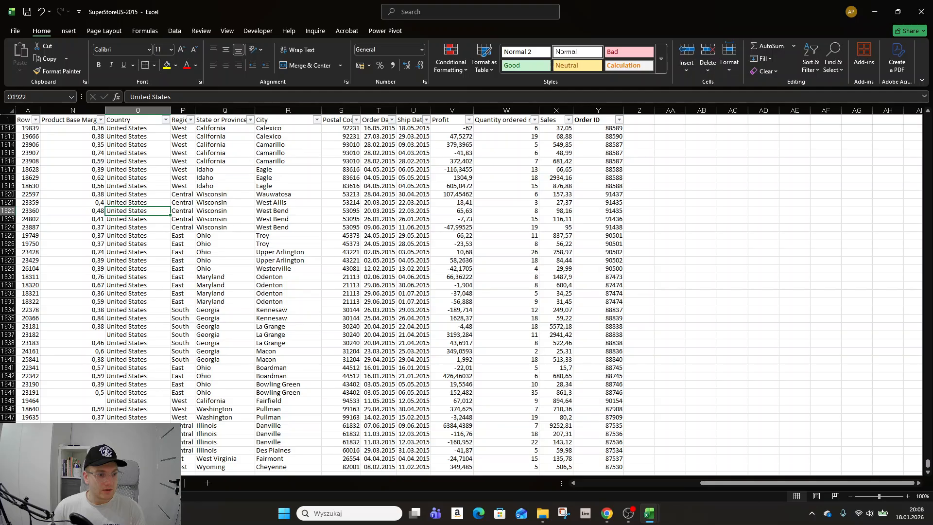
pyautogui.click(224, 289)
pyautogui.hotkey('ctrl', 'Up')
pyautogui.press('Left')
pyautogui.press('Down')
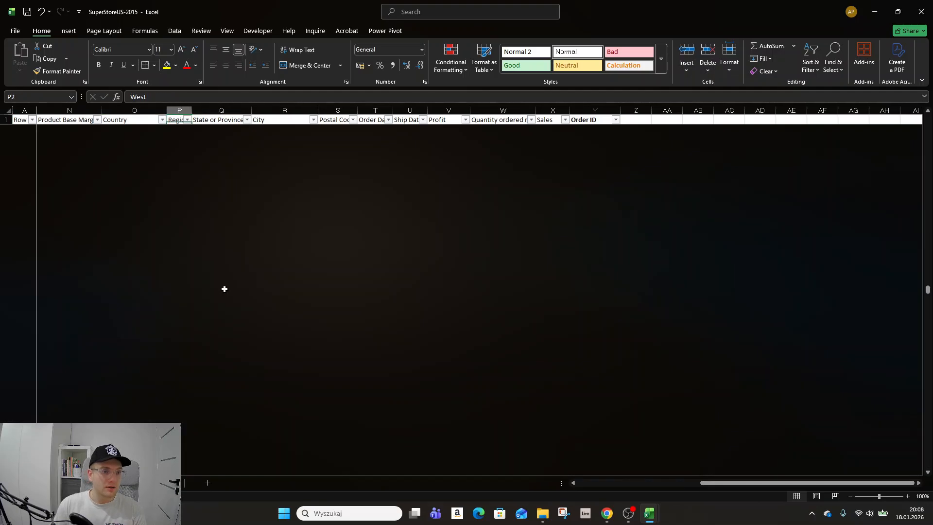
pyautogui.click(552, 170)
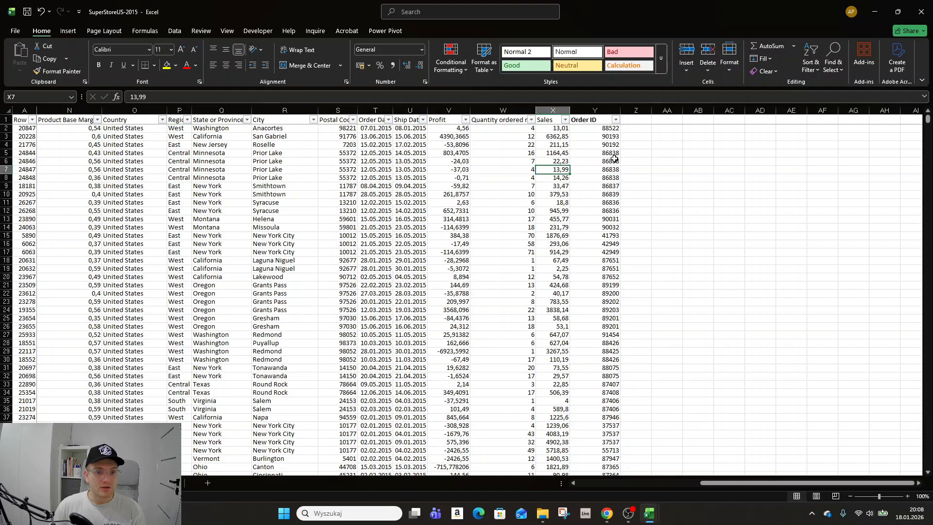
pyautogui.write('1000000')
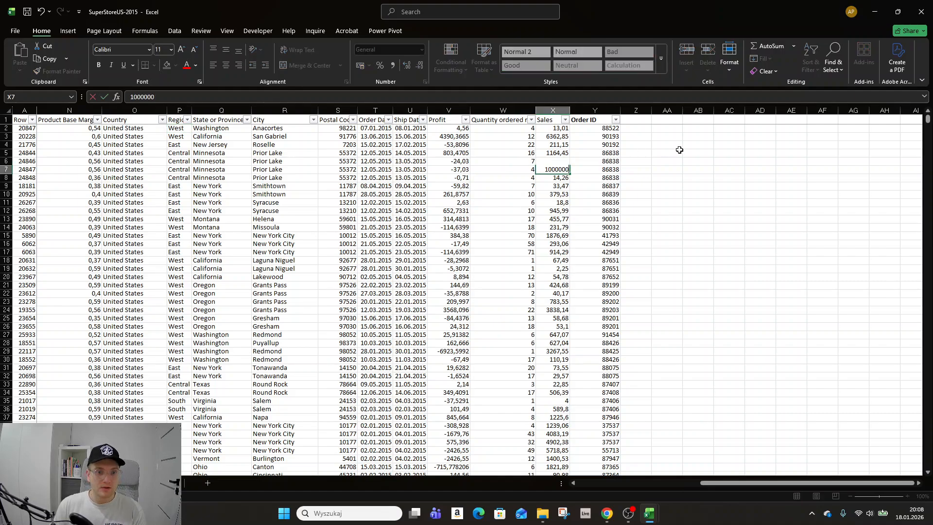
pyautogui.press('Tab')
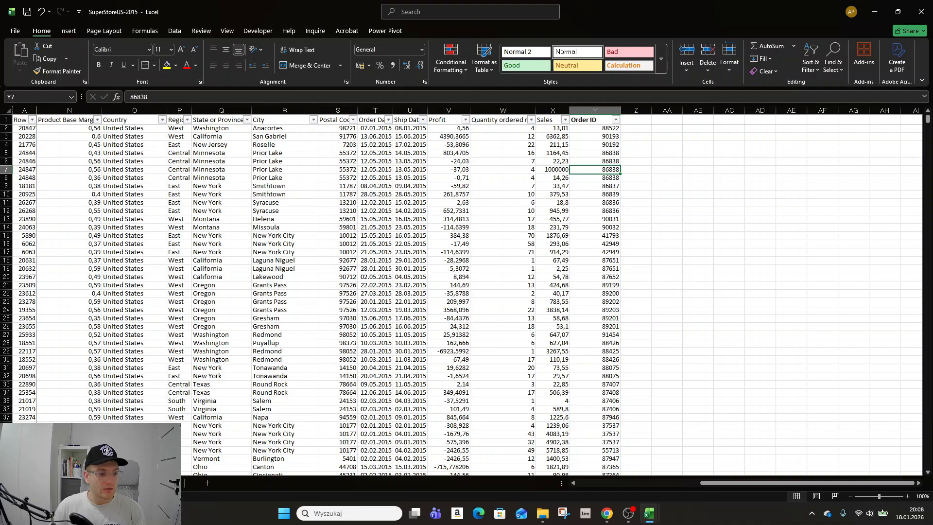
# - Refresh the PivotTable to pick up the edited Central region sales value
pyautogui.click(56, 483)
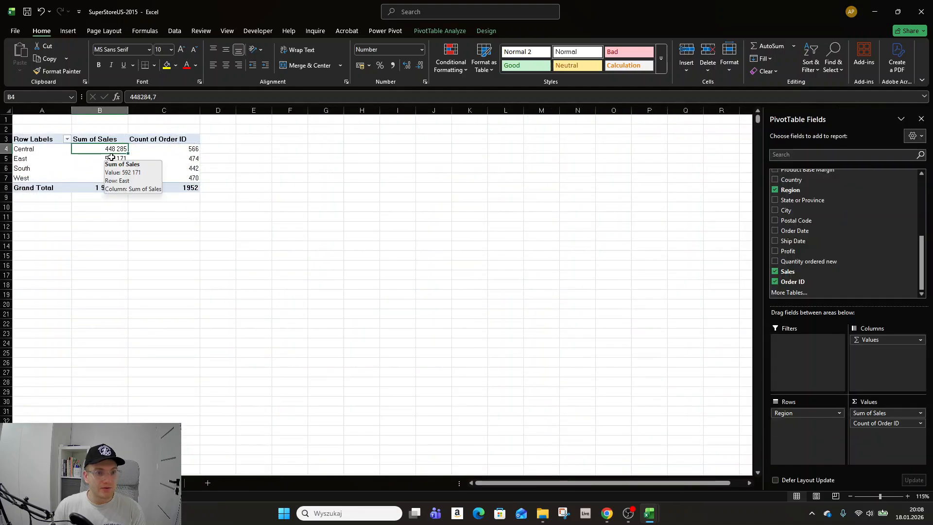
pyautogui.click(434, 31)
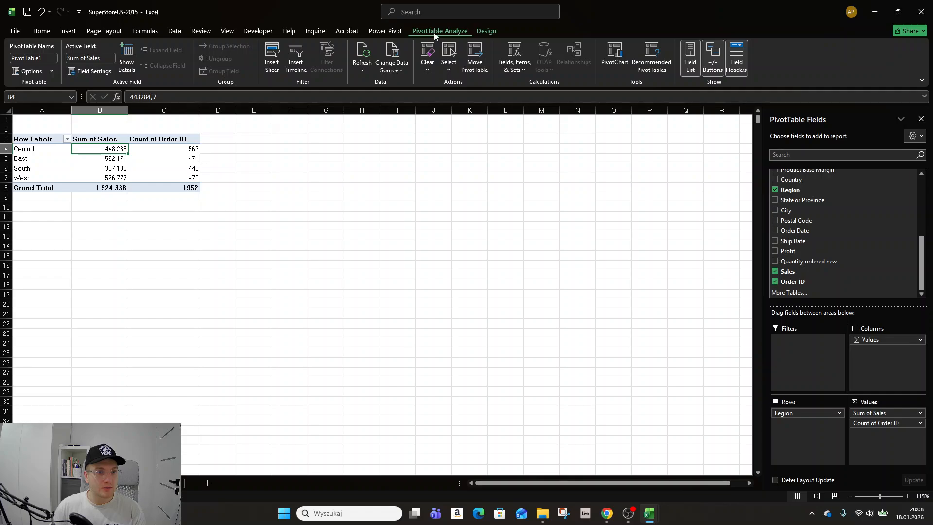
pyautogui.rightClick(97, 161)
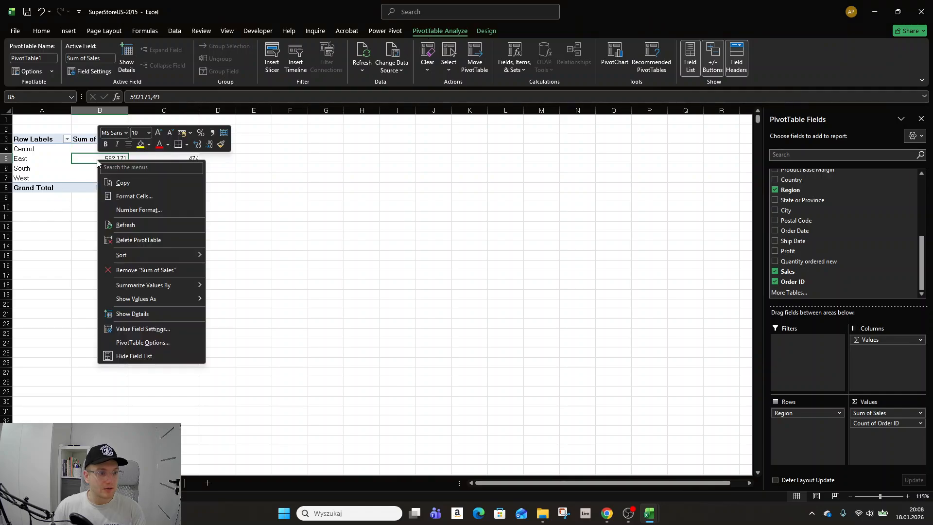
pyautogui.click(135, 224)
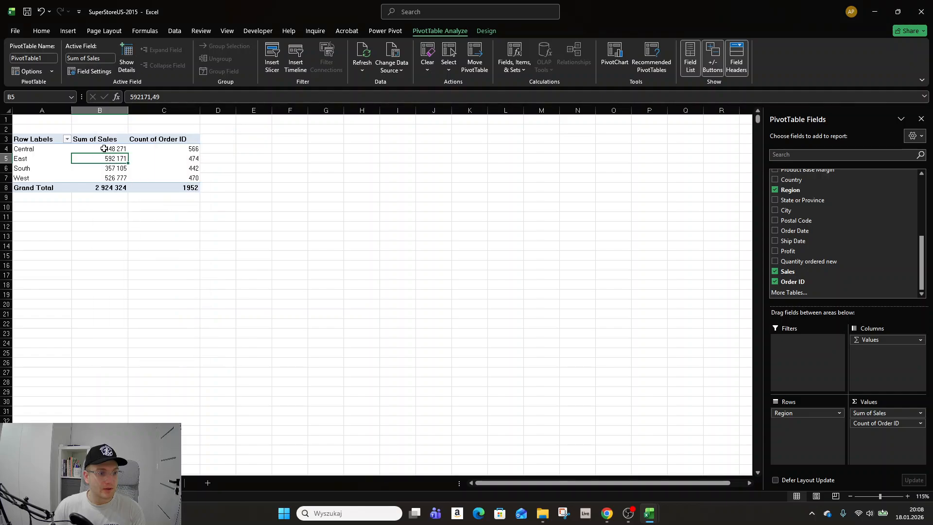
pyautogui.click(104, 148)
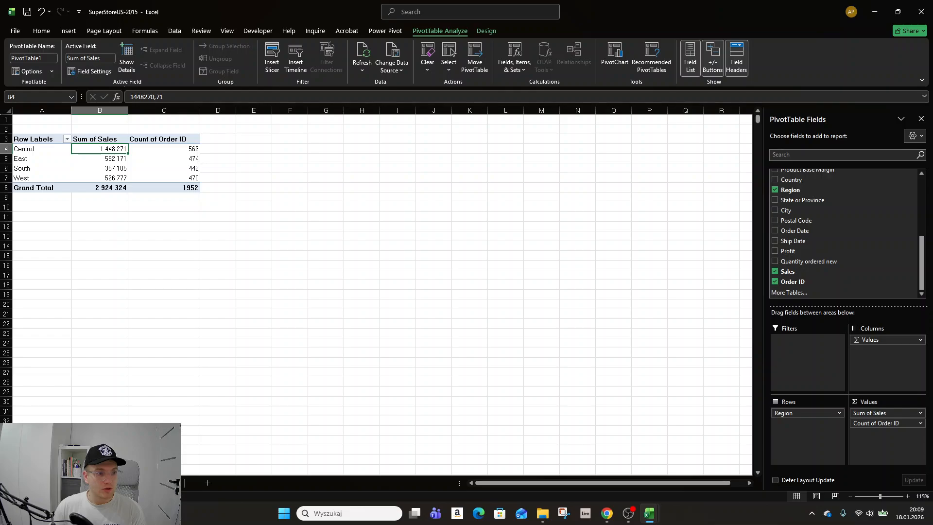
# - In the Orders data, duplicate the last record, the Cheyenne, Wyoming order in row 1953, into row 1954
pyautogui.hotkey('ctrl', 'pagedown')
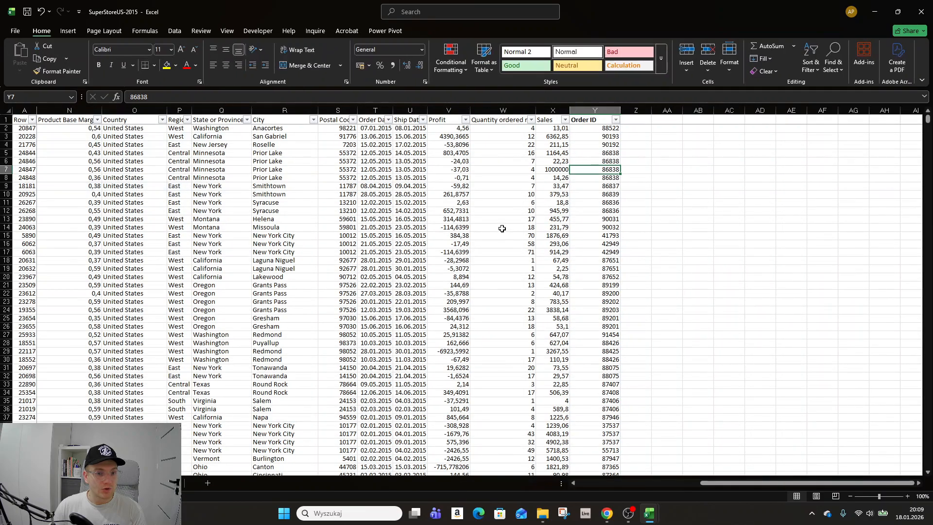
pyautogui.click(590, 220)
pyautogui.hotkey('ctrl', 'Left')
pyautogui.hotkey('ctrl', 'Down')
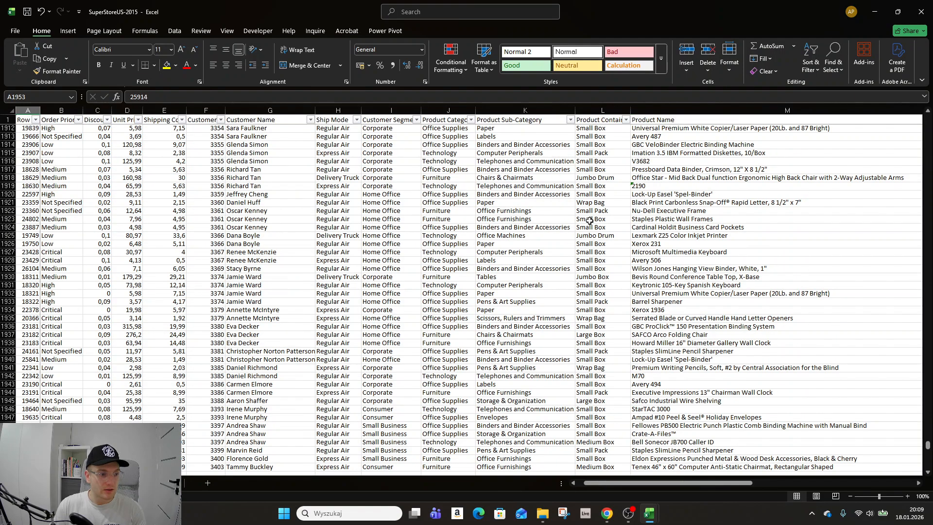
pyautogui.press('Down')
pyautogui.press('Up')
pyautogui.hotkey('ctrl', 'shift', 'Right')
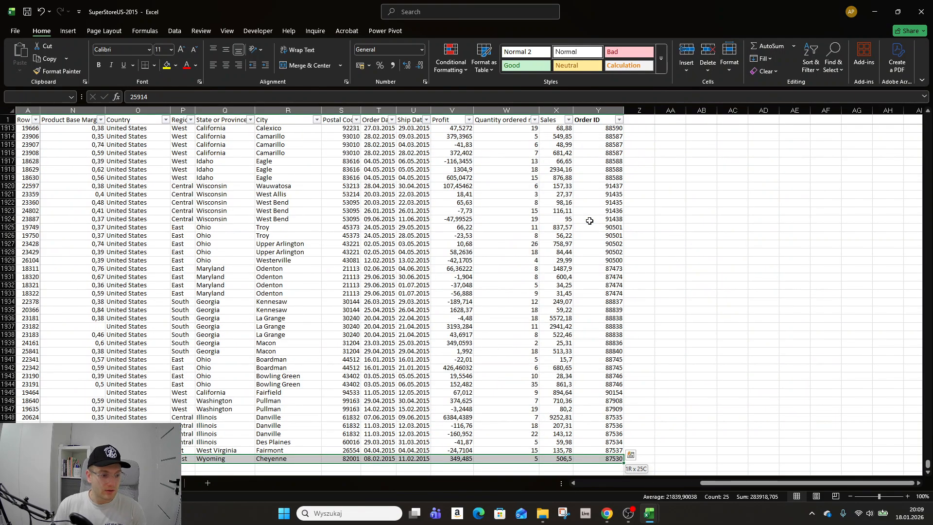
pyautogui.hotkey('ctrl', 'c')
pyautogui.press('Down')
pyautogui.hotkey('ctrl', 'v')
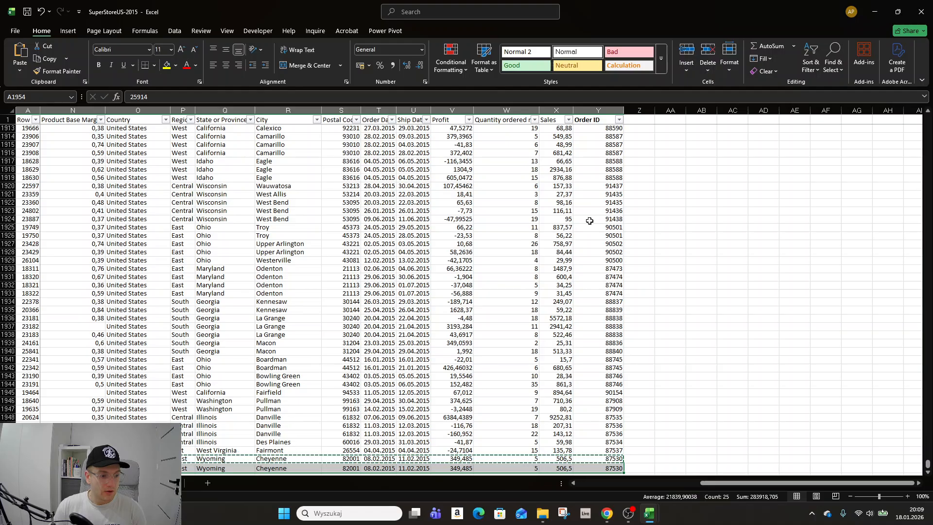
pyautogui.moveTo(722, 483); pyautogui.dragTo(539, 480)
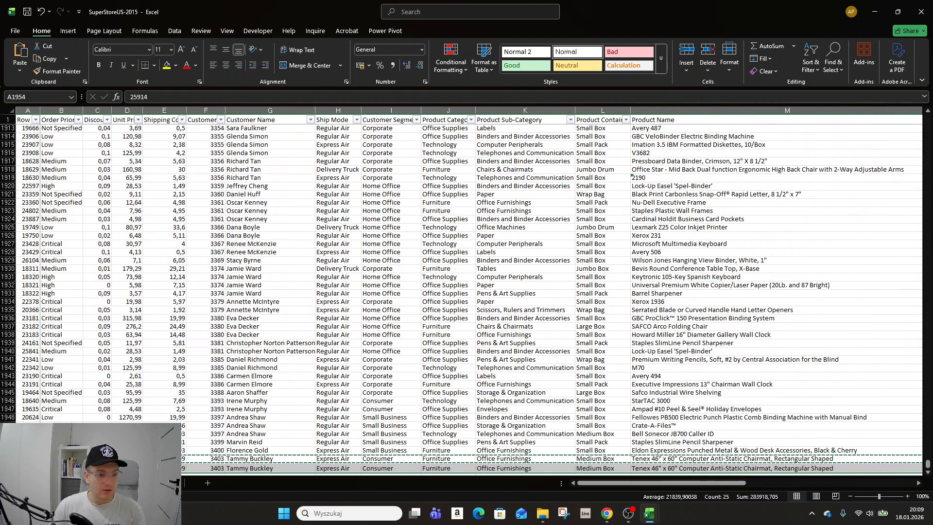
# - Refresh the PivotTable again to check whether it includes the added Orders row
pyautogui.click(115, 483)
pyautogui.click(54, 483)
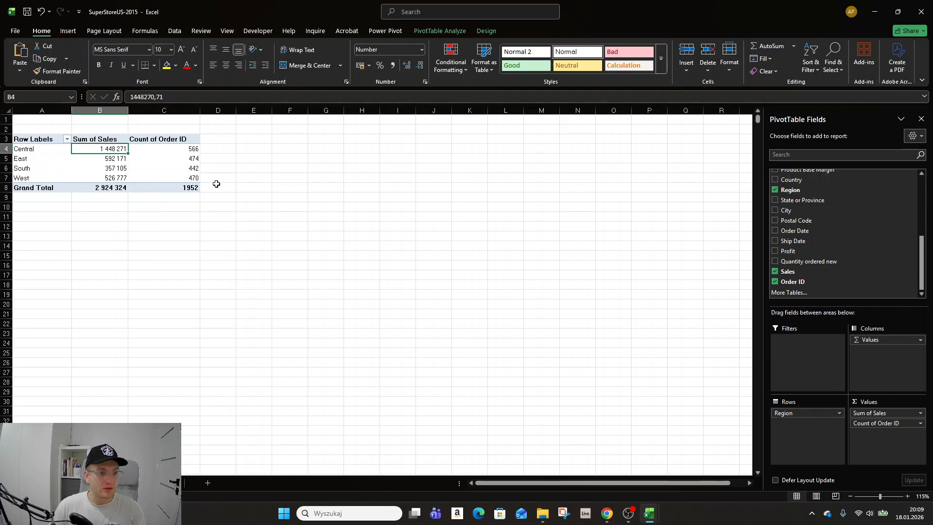
pyautogui.rightClick(93, 158)
pyautogui.click(128, 223)
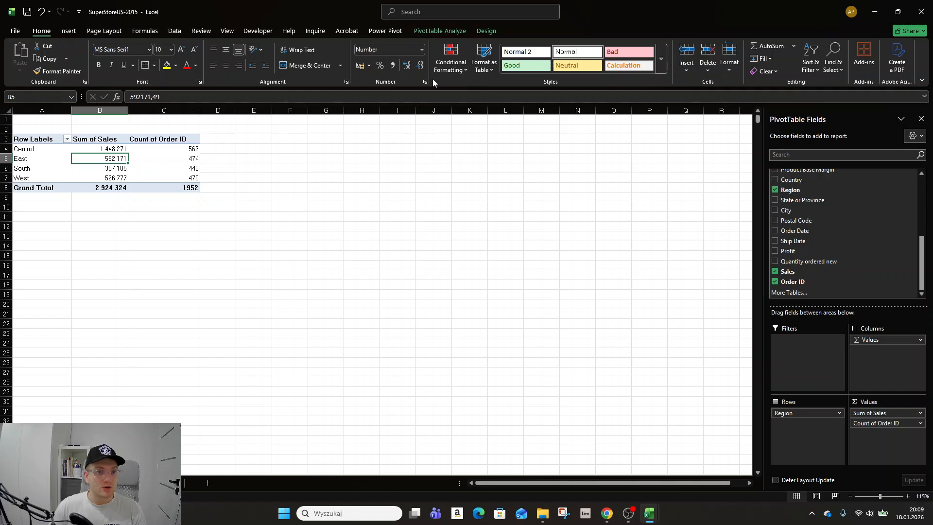
# - Change the PivotTable's data source range to Orders!$A$1:$Y$1954 to include the added row
pyautogui.click(436, 32)
pyautogui.click(392, 66)
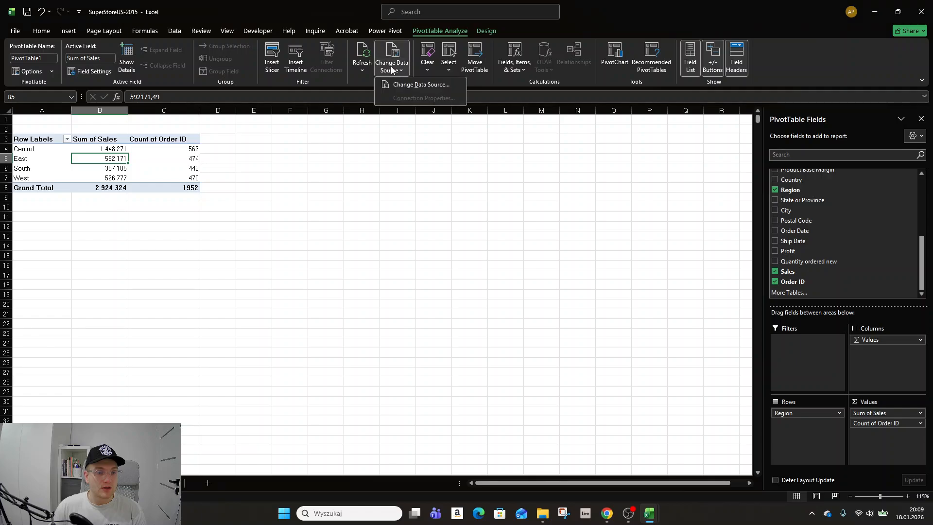
pyautogui.click(402, 84)
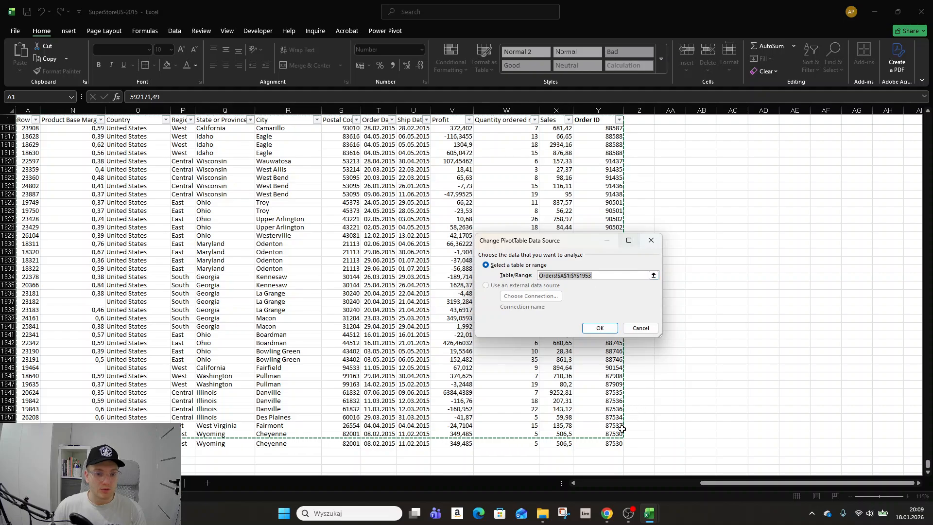
pyautogui.click(597, 275)
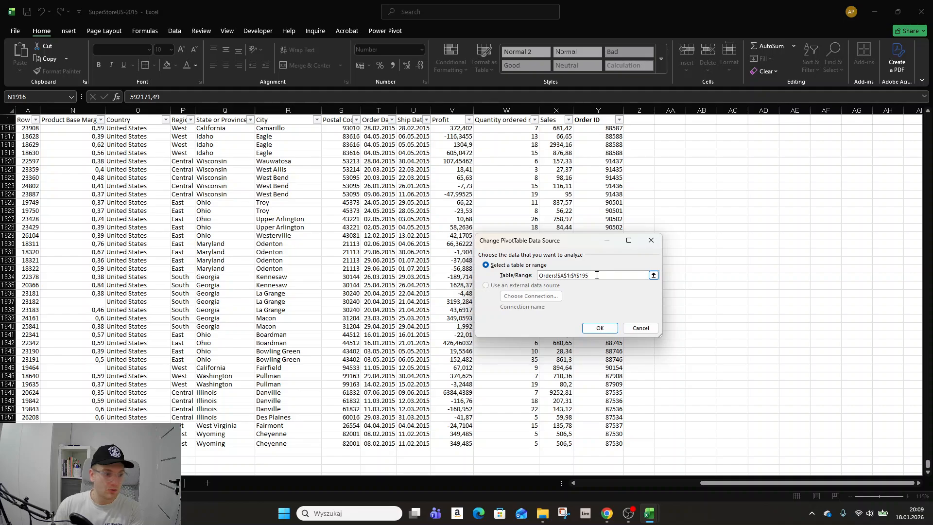
pyautogui.click(600, 327)
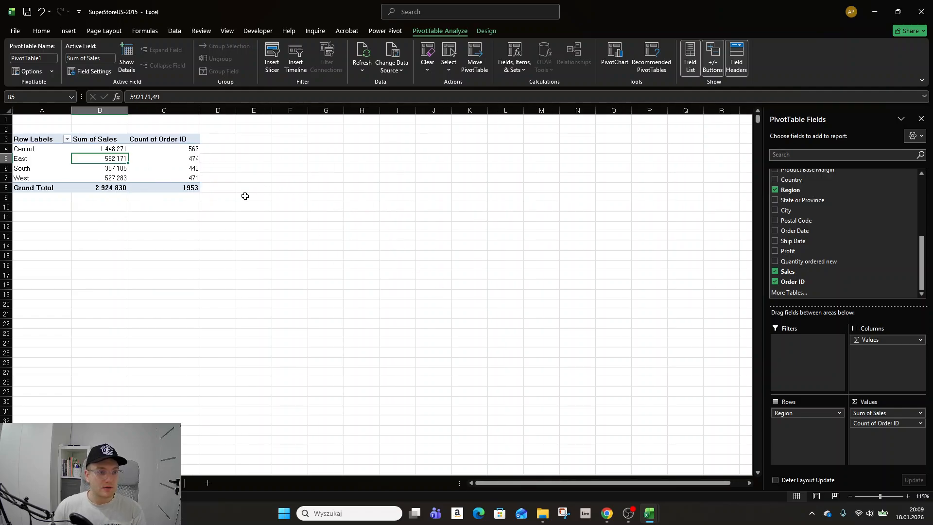
# - Convert the Orders data range $A$1:$Y$1954 into an Excel table with headers
pyautogui.click(107, 139)
pyautogui.hotkey('ctrl', 'pagedown')
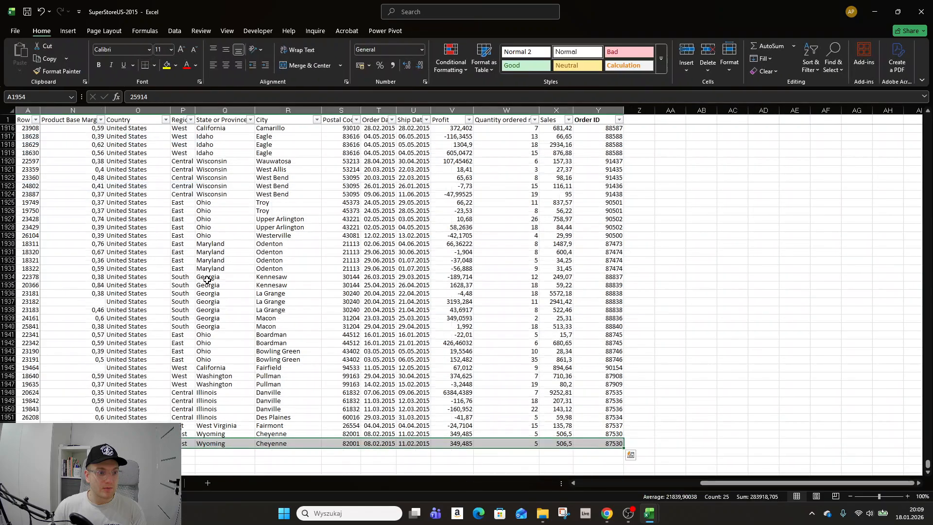
pyautogui.click(208, 278)
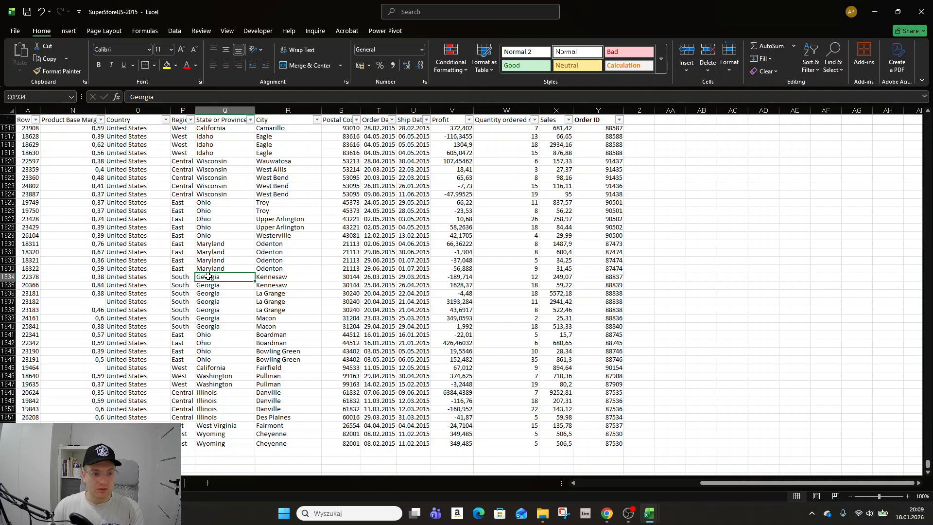
pyautogui.hotkey('ctrl', 't')
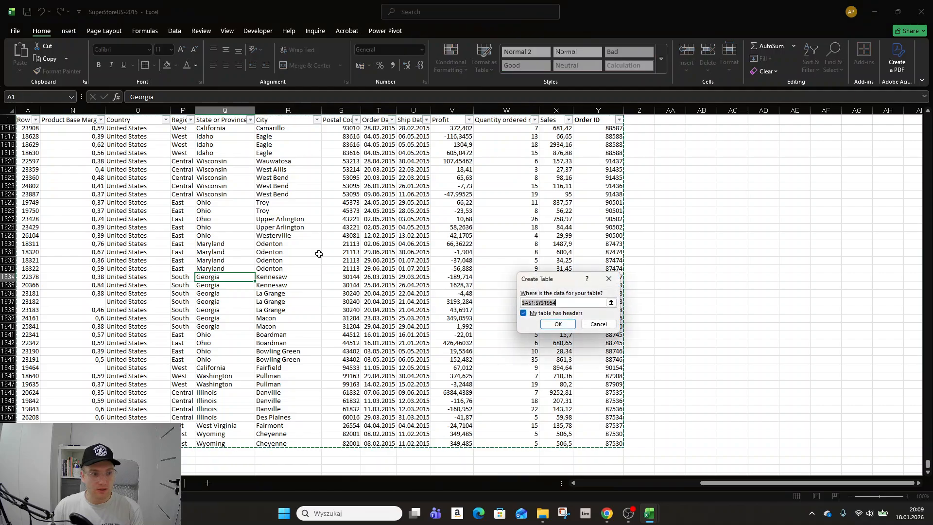
pyautogui.click(559, 324)
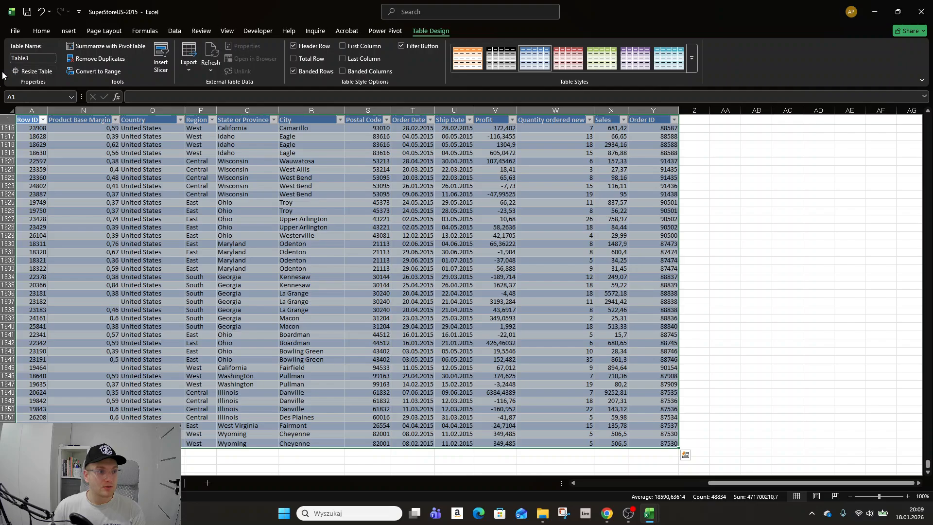
# - Rename the Orders table as Table_for_PT
pyautogui.doubleClick(29, 58)
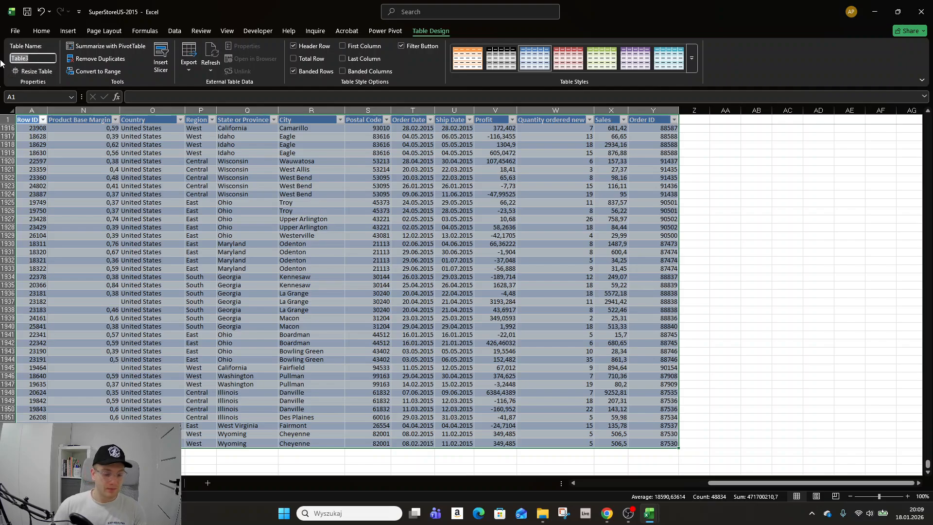
pyautogui.write('Table_f')
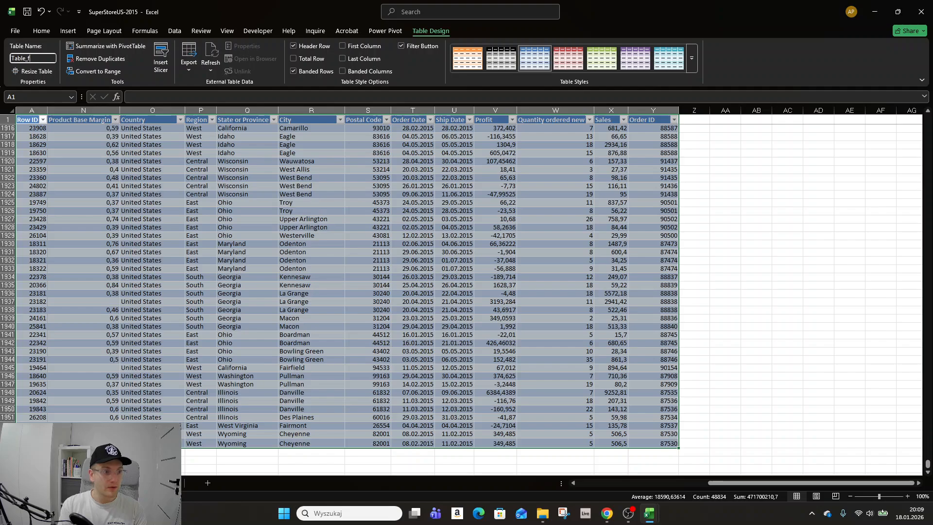
pyautogui.write('or_P')
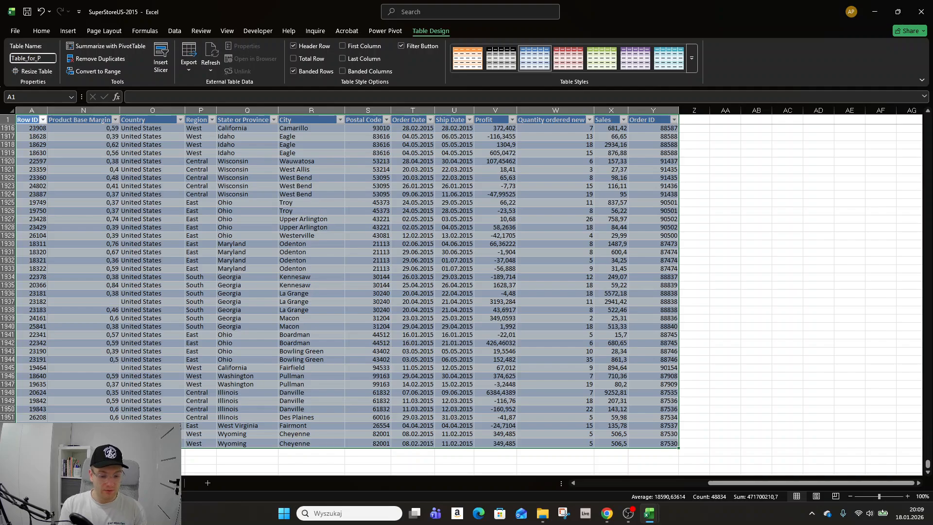
pyautogui.write('T')
pyautogui.press('Return')
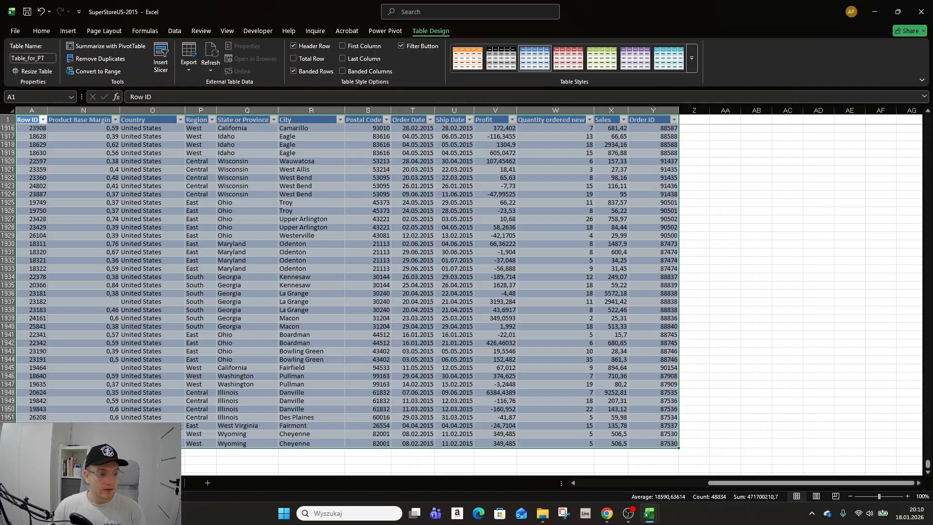
# - Duplicate the table's last record, the Cheyenne, Wyoming order, into row 1955 directly below it
pyautogui.hotkey('ctrl', 'Down')
pyautogui.hotkey('shift', 'space')
pyautogui.hotkey('ctrl', 'c')
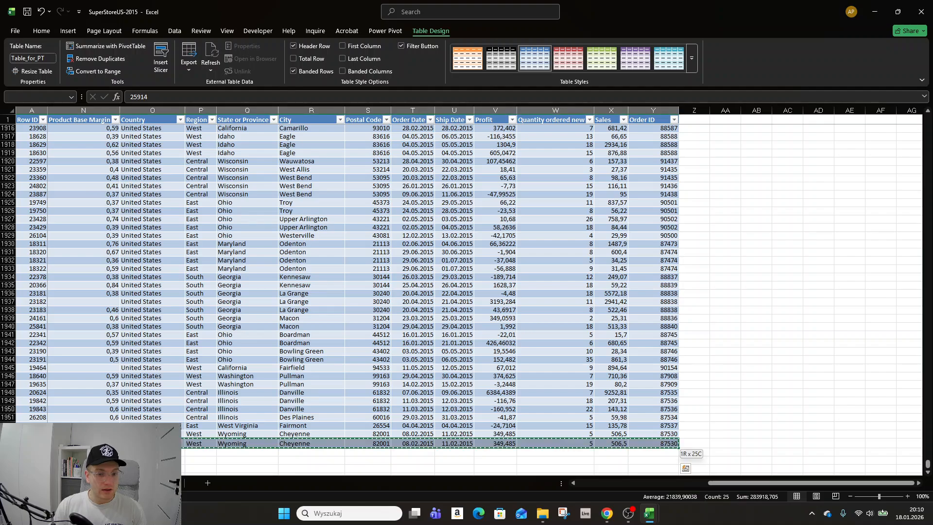
pyautogui.press('Down')
pyautogui.hotkey('ctrl', 'v')
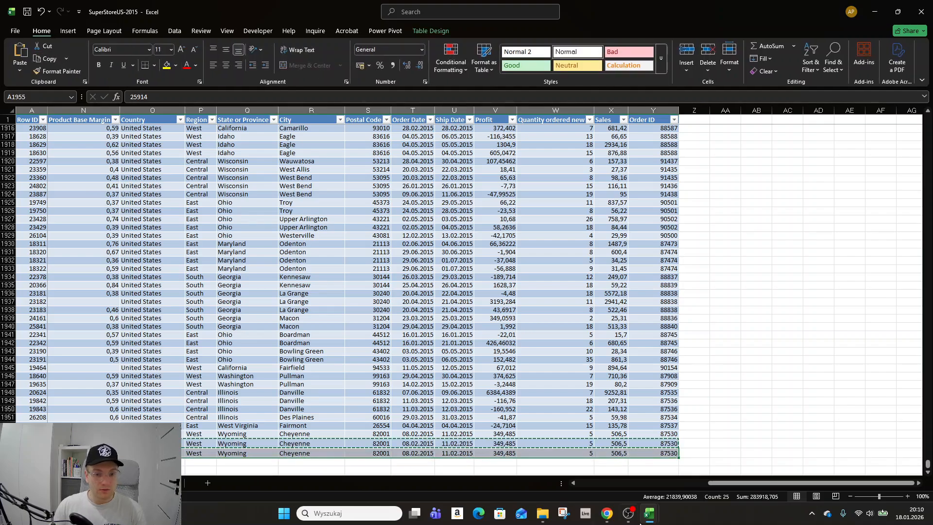
# - Set the Sales value of the new record in cell X1955 to 100000
pyautogui.click(612, 453)
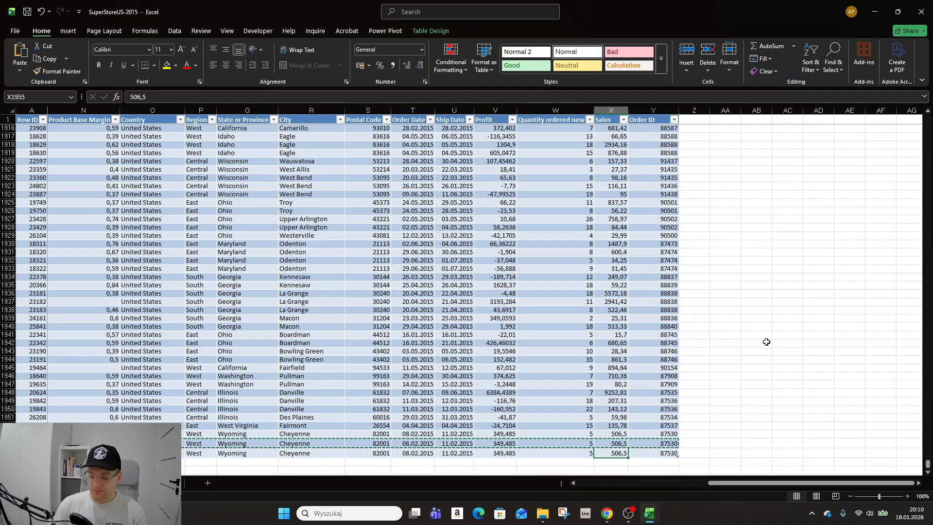
pyautogui.write('100000')
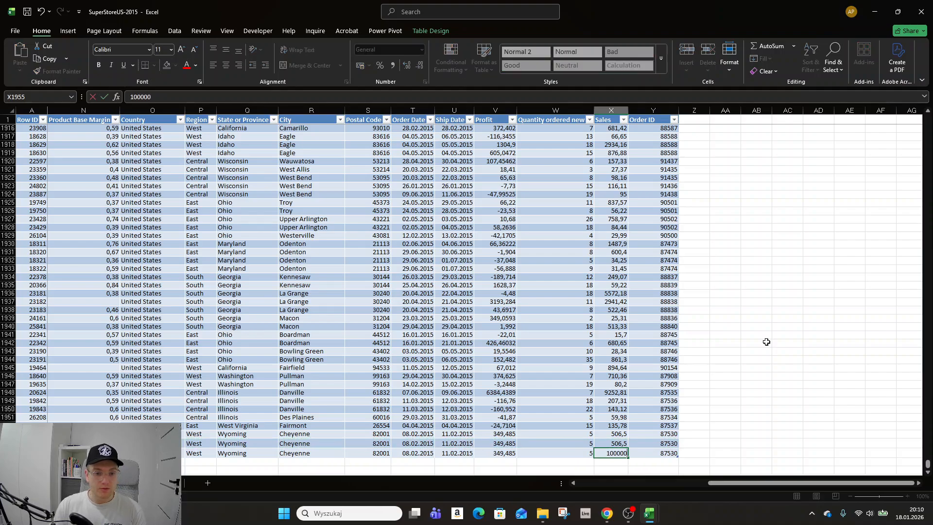
pyautogui.press('Tab')
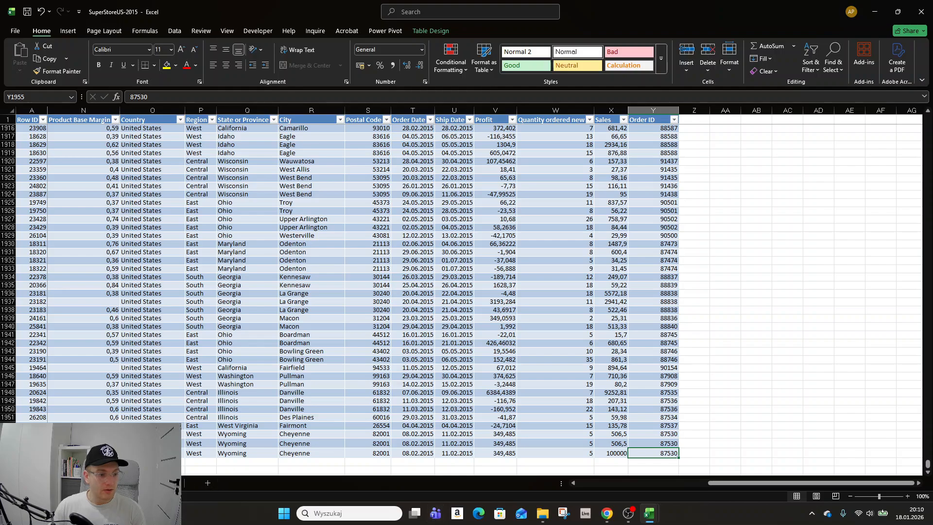
# - Refresh the region PivotTable to bring in the record added to the Orders table
pyautogui.click(127, 483)
pyautogui.click(63, 484)
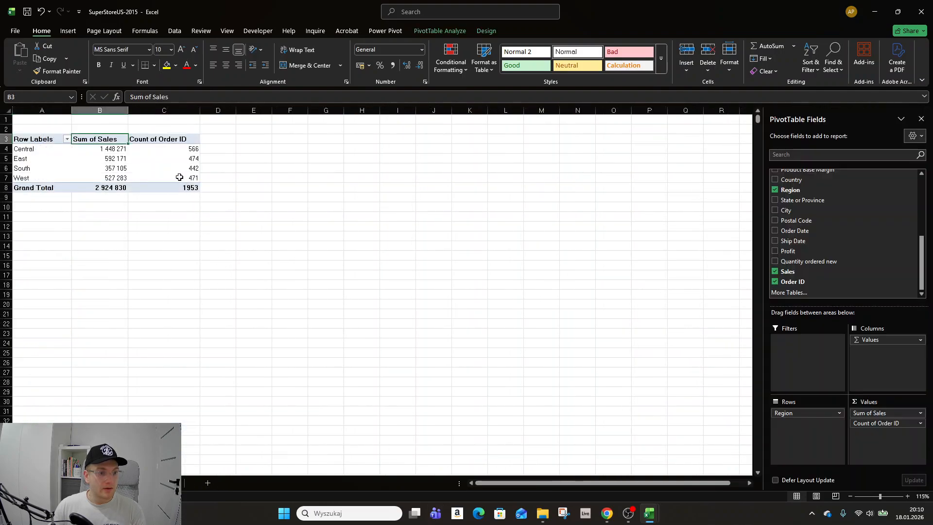
pyautogui.click(98, 155)
pyautogui.rightClick(97, 160)
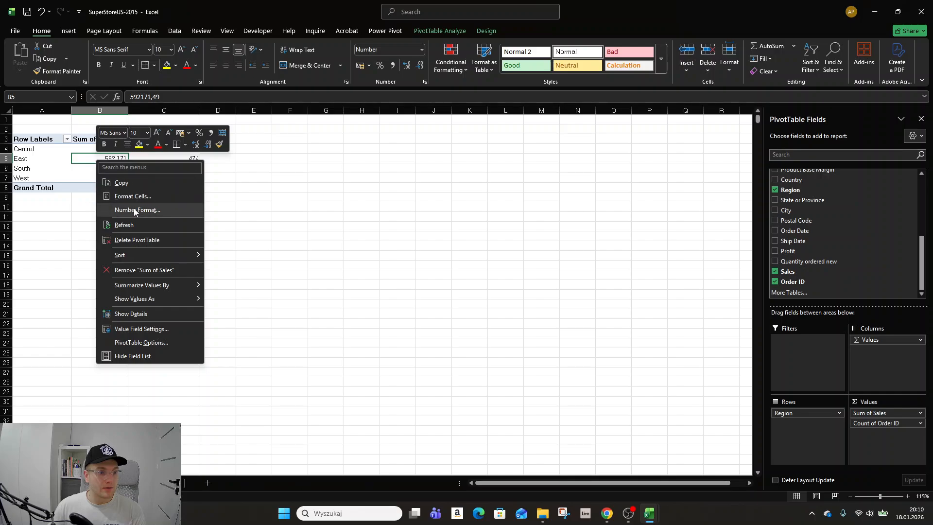
pyautogui.click(124, 225)
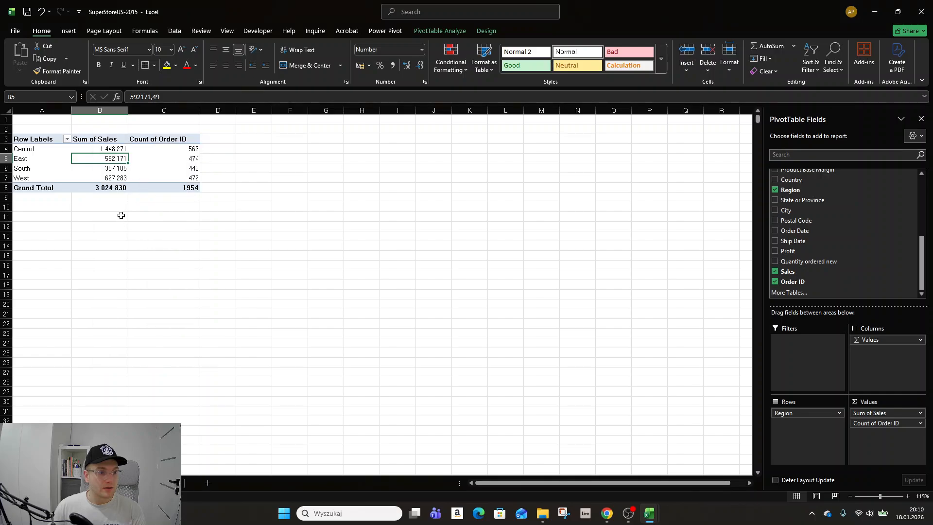
pyautogui.click(93, 483)
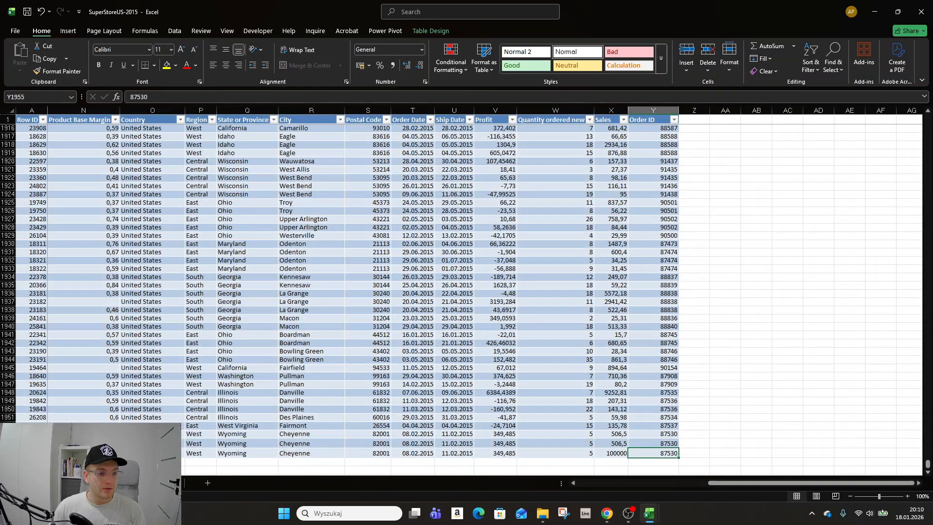
pyautogui.hotkey('ctrl', 'Left')
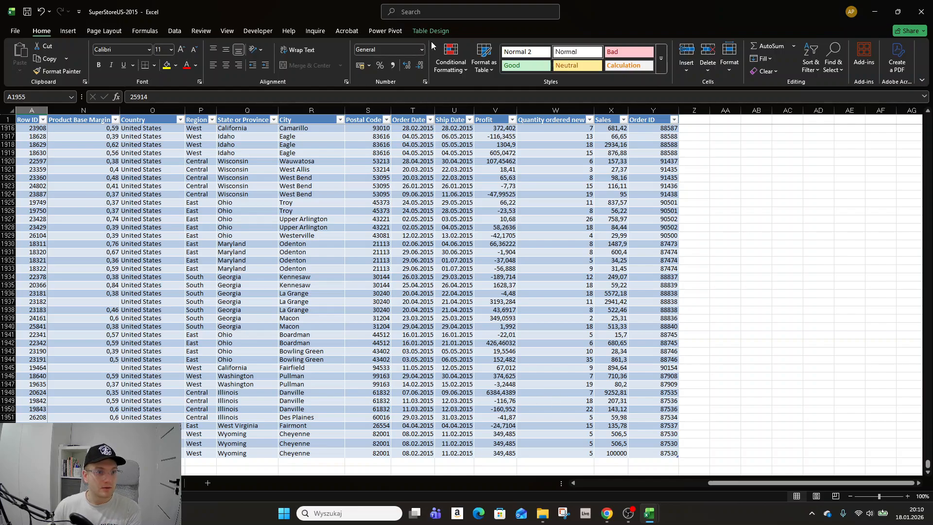
pyautogui.click(56, 483)
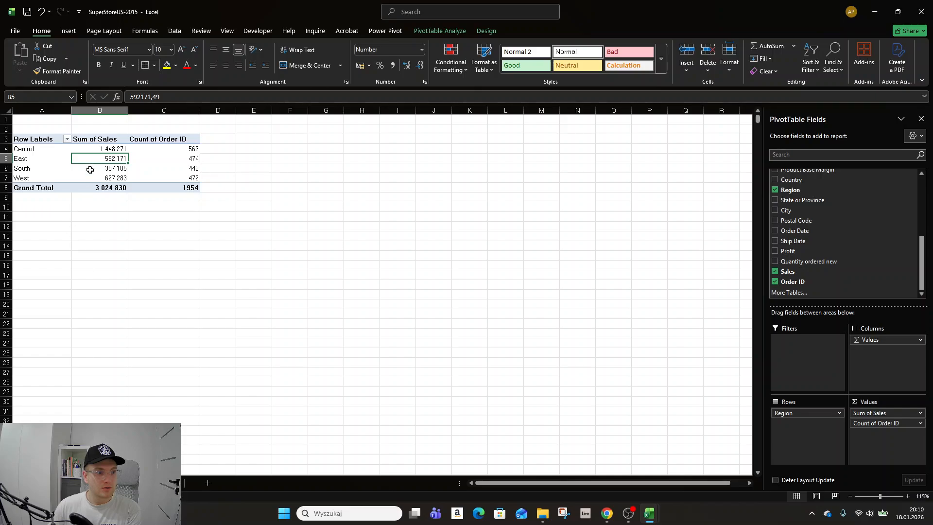
# - Format Sales cell X1955 as Number with a thousands separator and zero decimal places, and set its value to 1000000
pyautogui.click(88, 483)
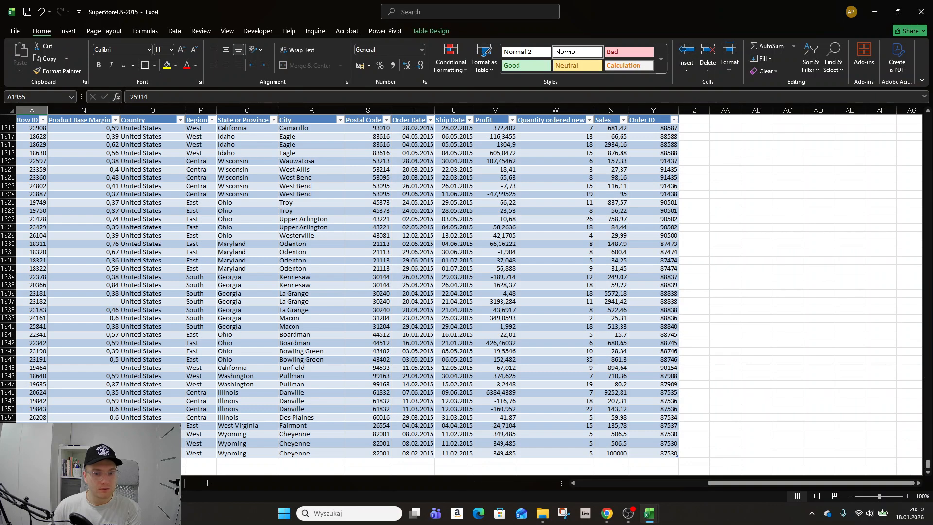
pyautogui.click(610, 453)
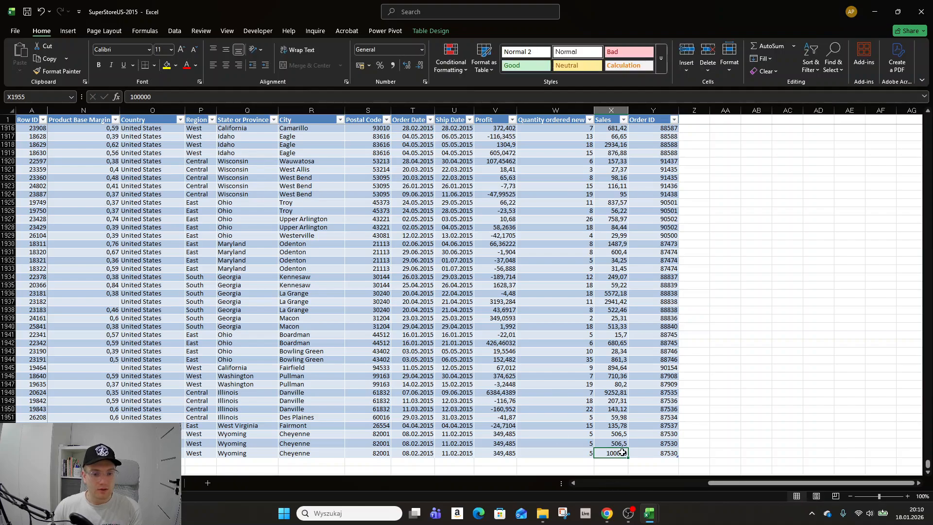
pyautogui.hotkey('ctrl', '1')
pyautogui.click(465, 219)
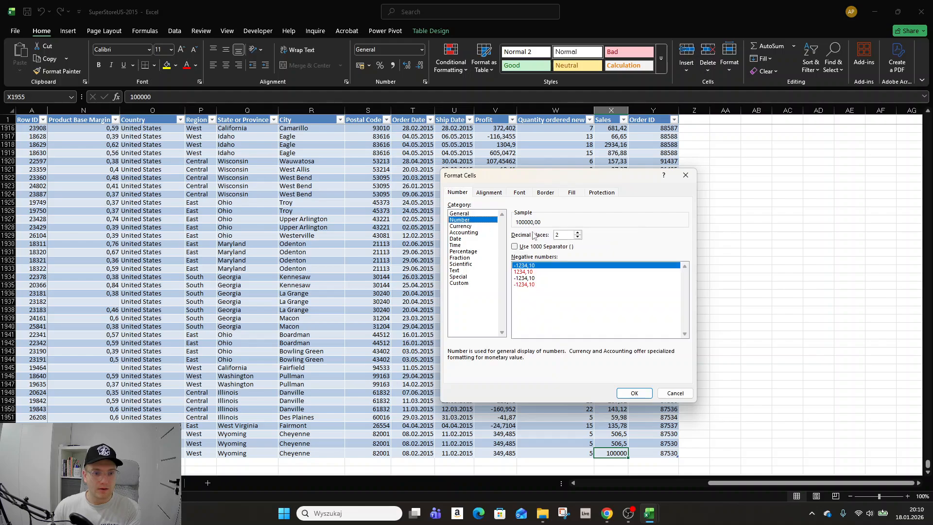
pyautogui.click(515, 246)
pyautogui.click(578, 237)
pyautogui.click(577, 238)
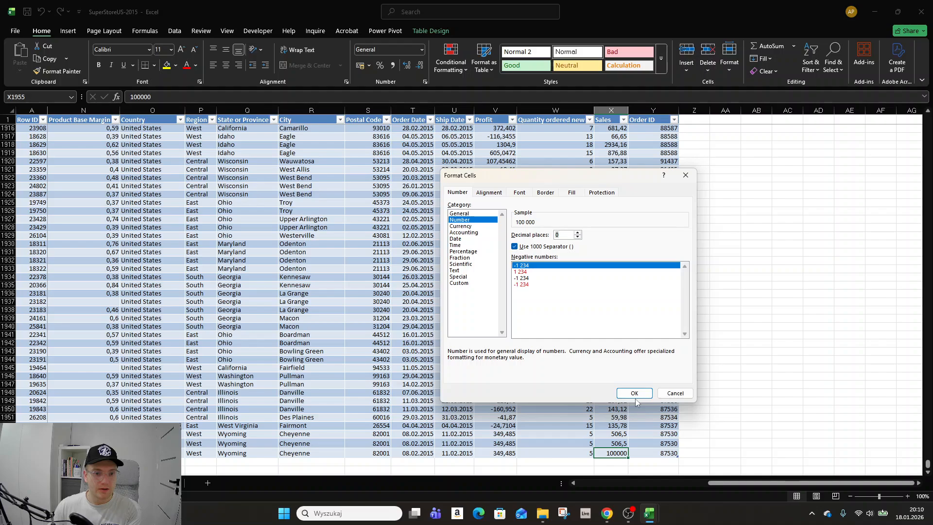
pyautogui.click(634, 394)
pyautogui.write('1000000')
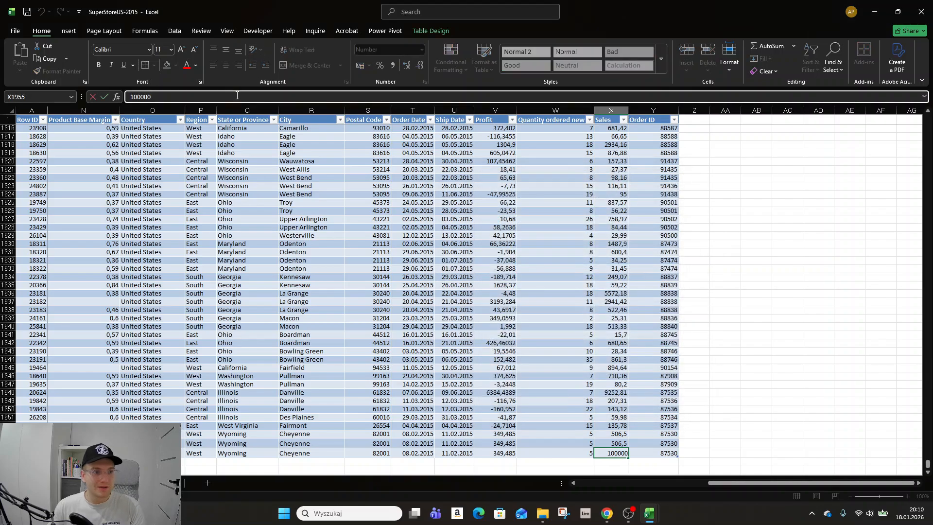
pyautogui.press('Tab')
# - Refresh the region PivotTable to pick up the changed Sales value of the last Cheyenne order
pyautogui.hotkey('ctrl', 'pageup')
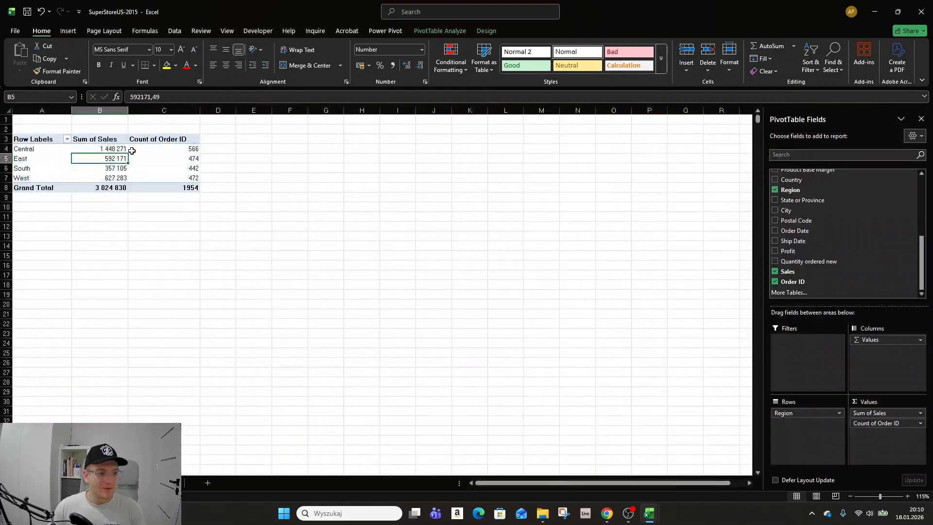
pyautogui.click(107, 177)
pyautogui.rightClick(107, 177)
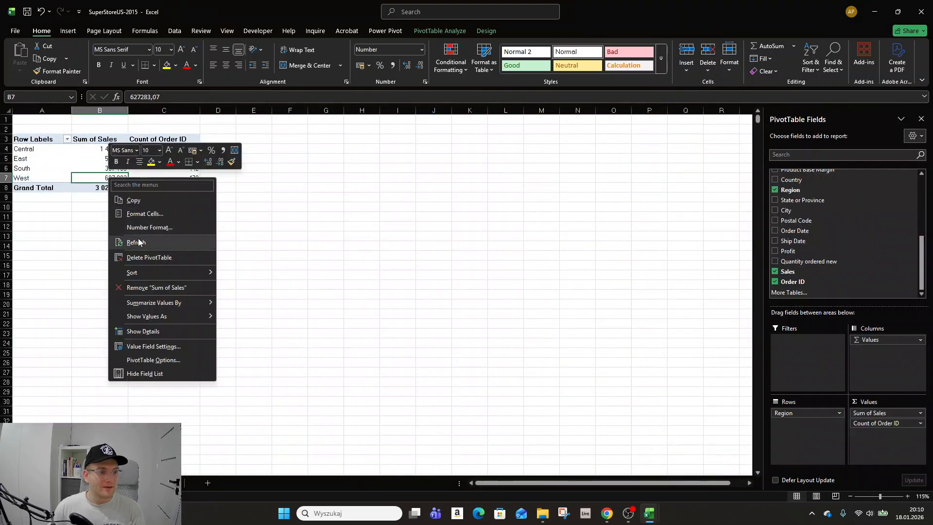
pyautogui.click(138, 238)
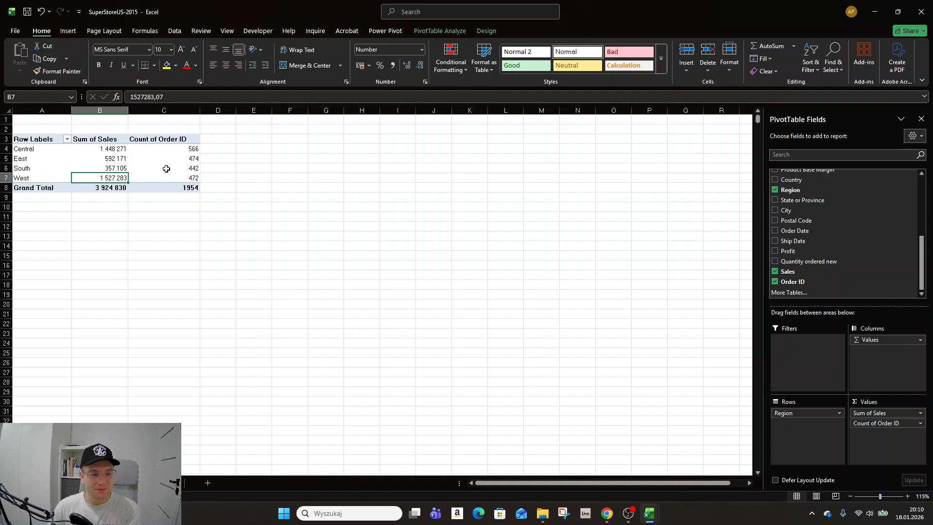
pyautogui.click(133, 169)
pyautogui.hscroll(1, 75, 173)
pyautogui.hscroll(-1, 73, 177)
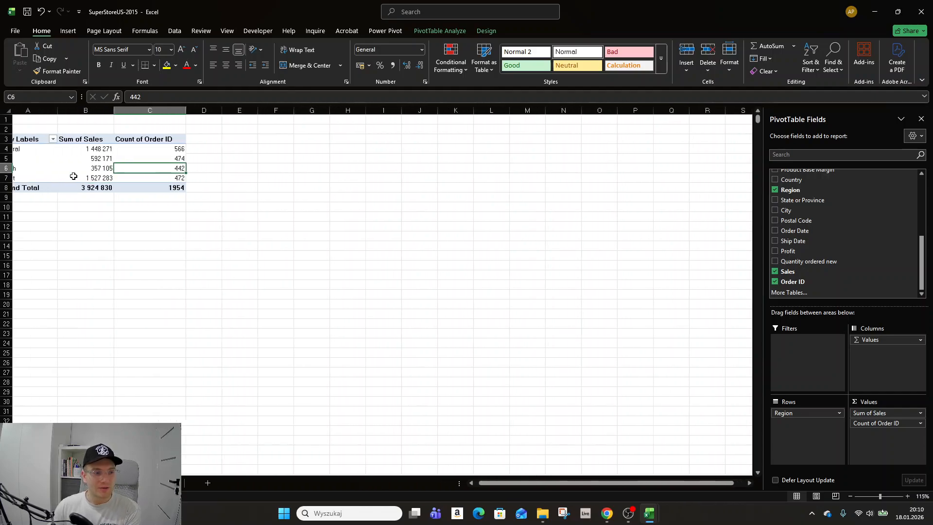
pyautogui.click(48, 141)
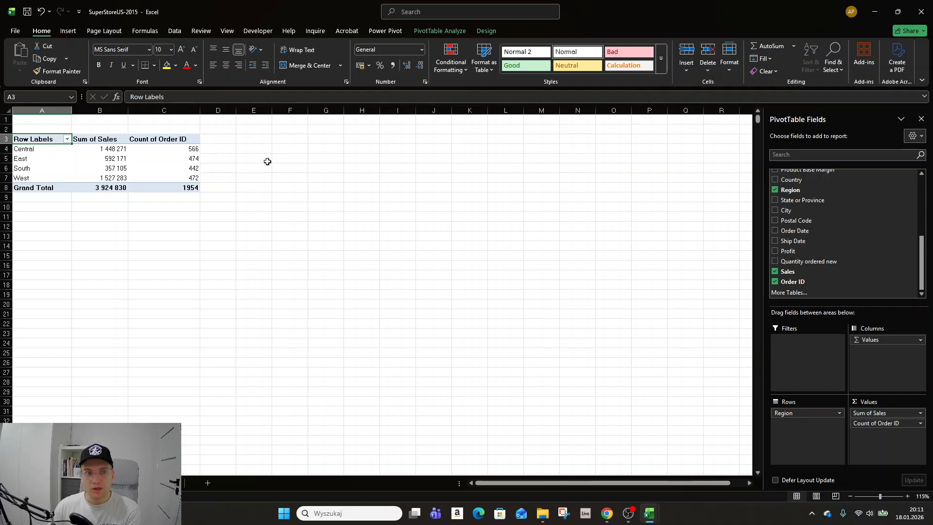
pyautogui.click(440, 31)
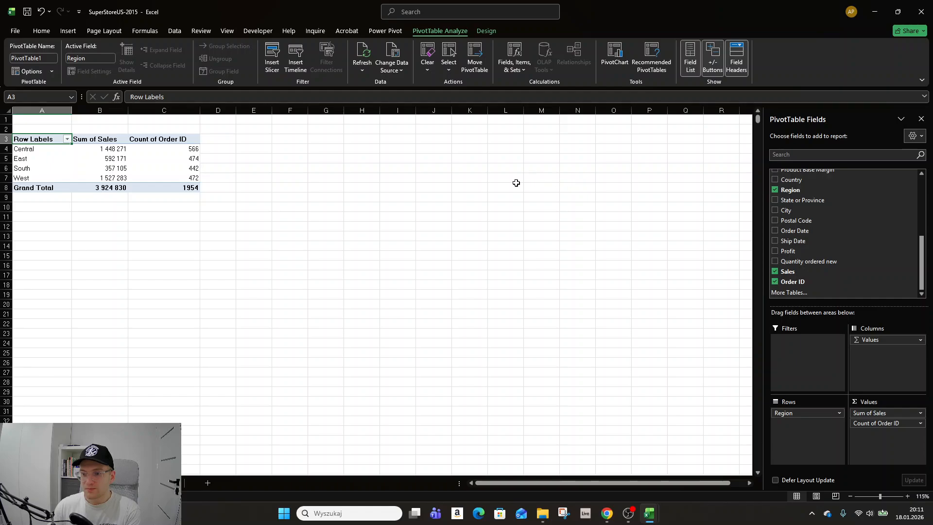
pyautogui.click(373, 188)
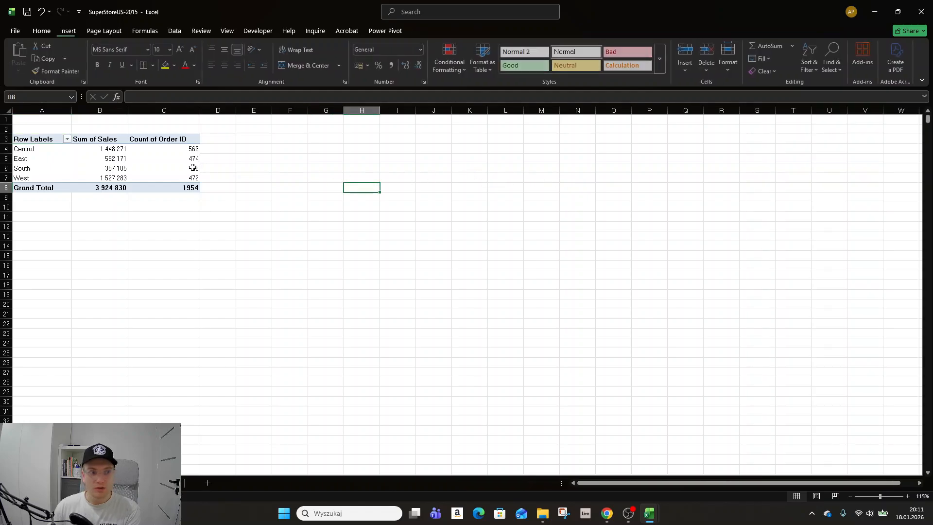
# - Add the State or Province and City fields to the PivotTable rows beneath Region
pyautogui.click(65, 142)
pyautogui.click(435, 31)
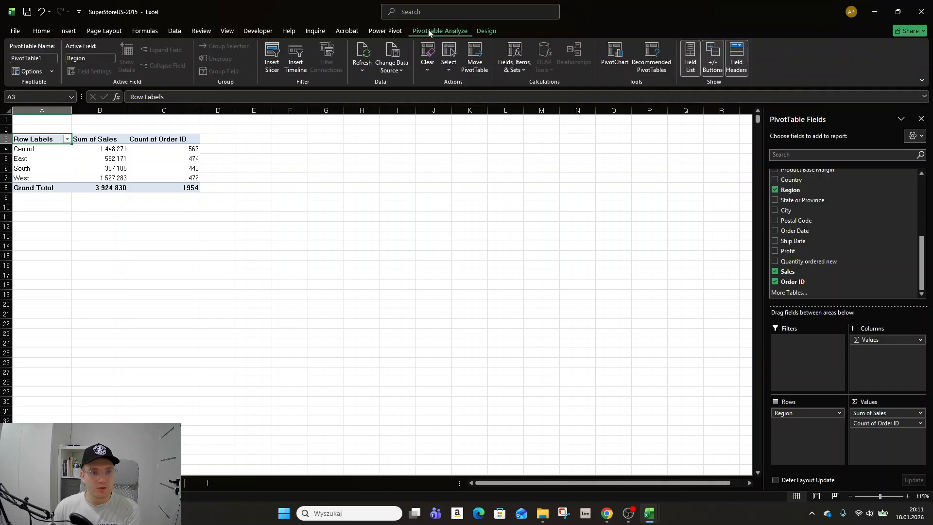
pyautogui.click(486, 32)
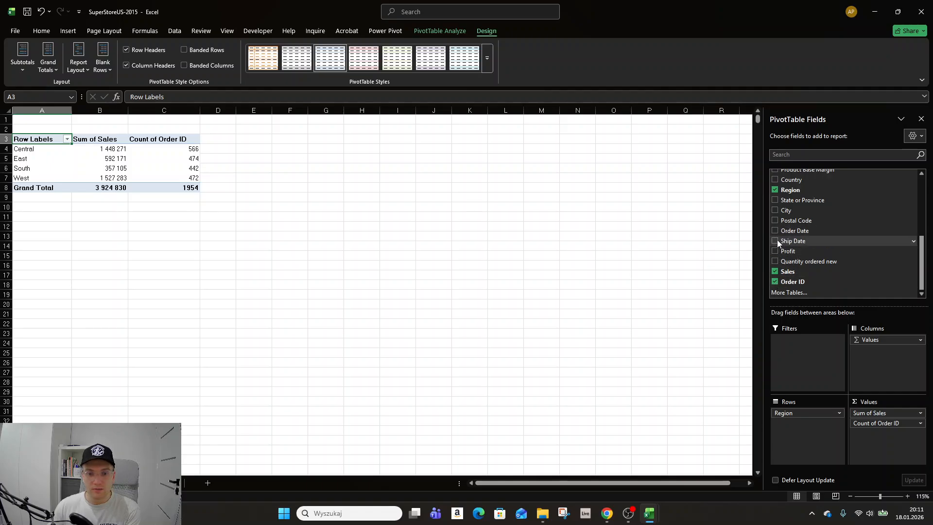
pyautogui.scroll(2, 786, 231)
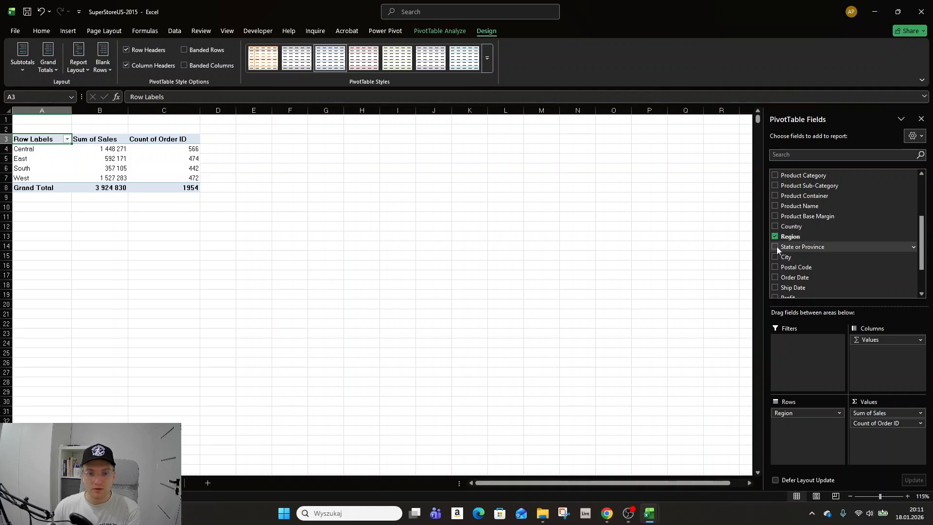
pyautogui.click(775, 246)
pyautogui.click(775, 257)
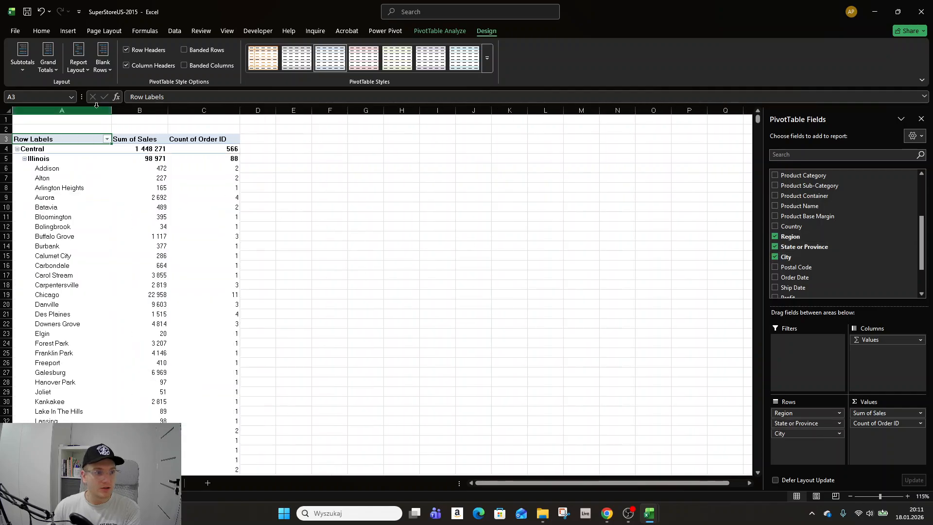
# - Show the PivotTable in tabular form and repeat all item labels for Region and State or Province
pyautogui.click(101, 71)
pyautogui.click(78, 64)
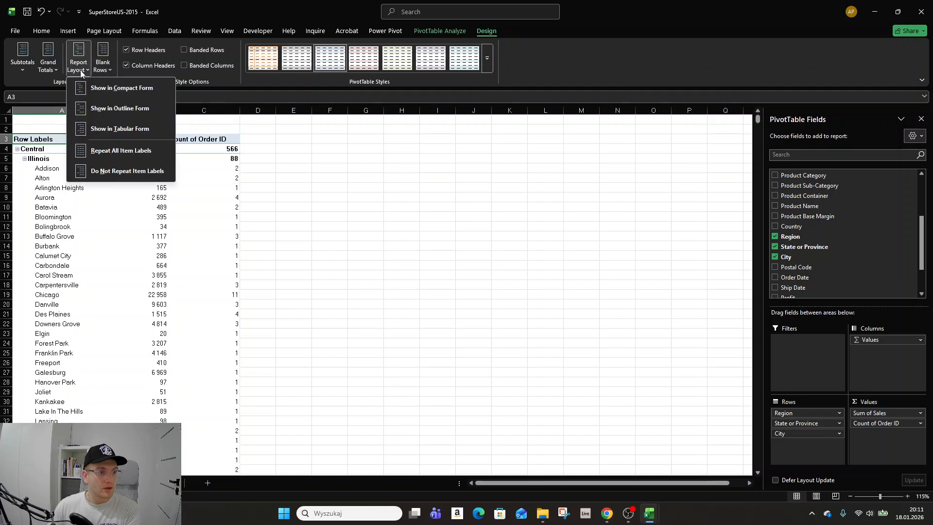
pyautogui.click(109, 129)
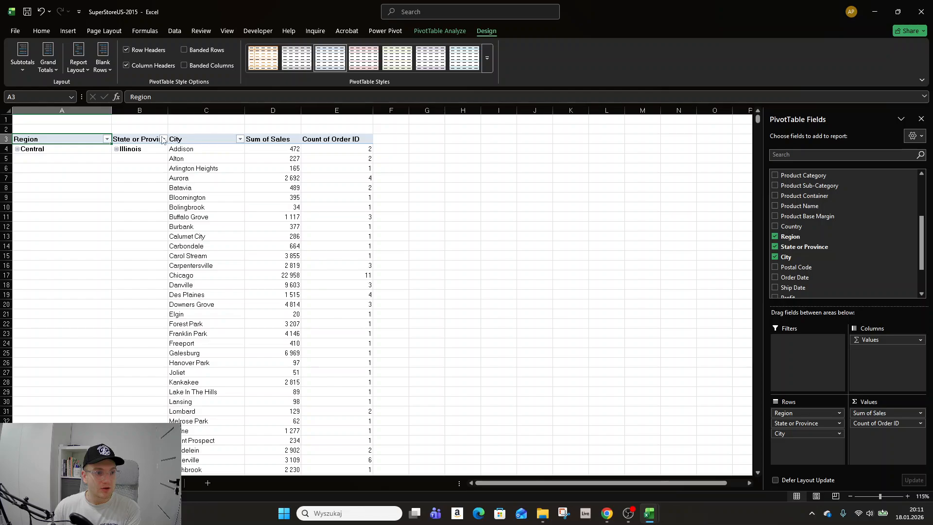
pyautogui.click(79, 65)
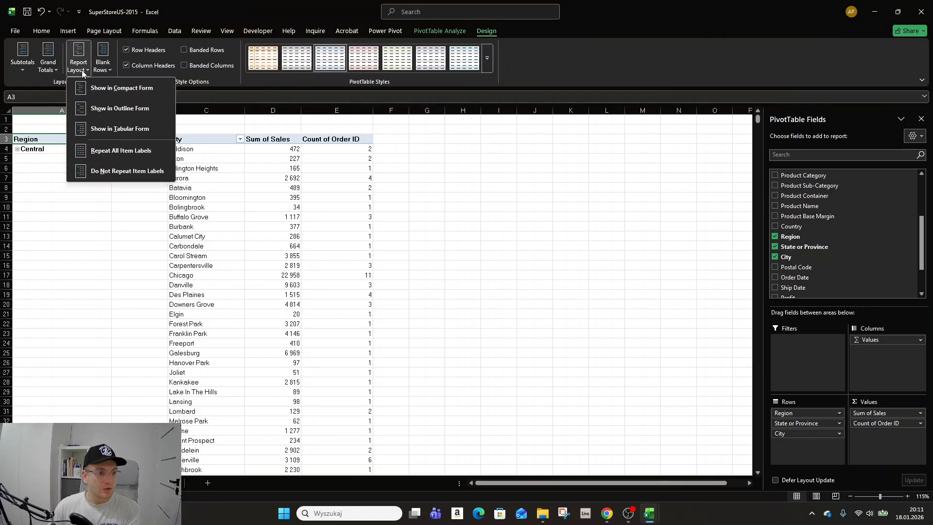
pyautogui.click(131, 149)
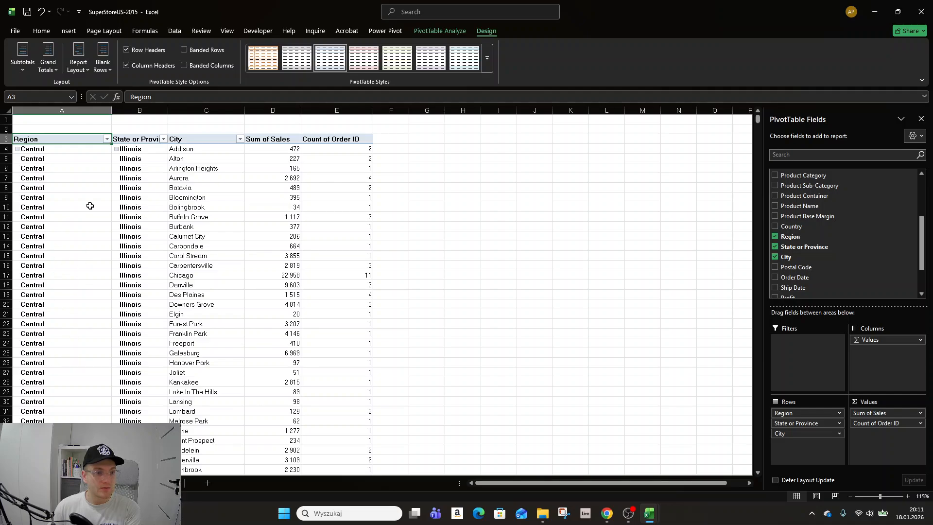
# - Try the compact, outline and tabular report layouts on the PivotTable
pyautogui.click(79, 67)
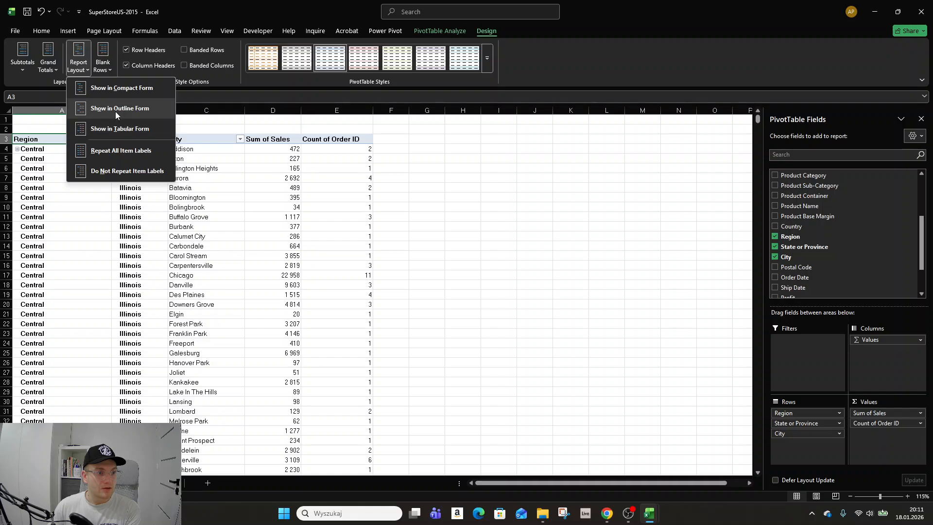
pyautogui.click(120, 88)
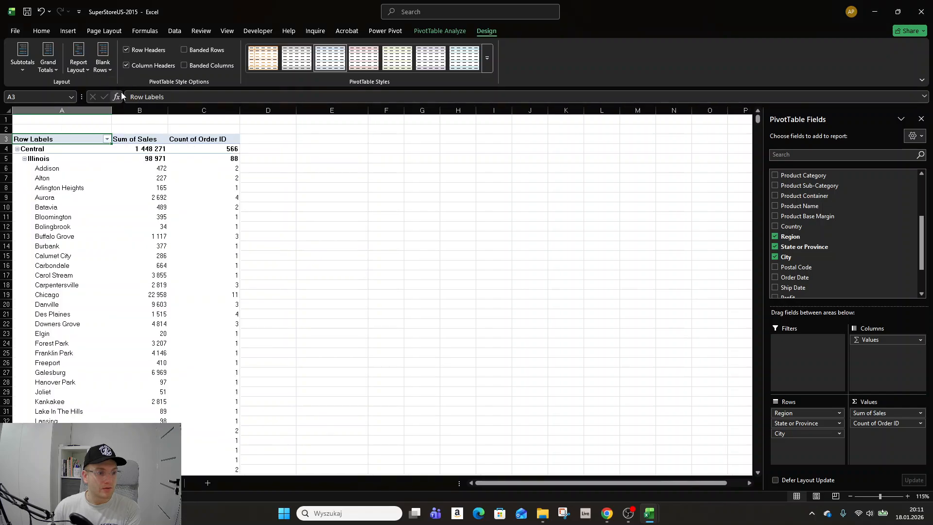
pyautogui.click(81, 69)
pyautogui.click(110, 109)
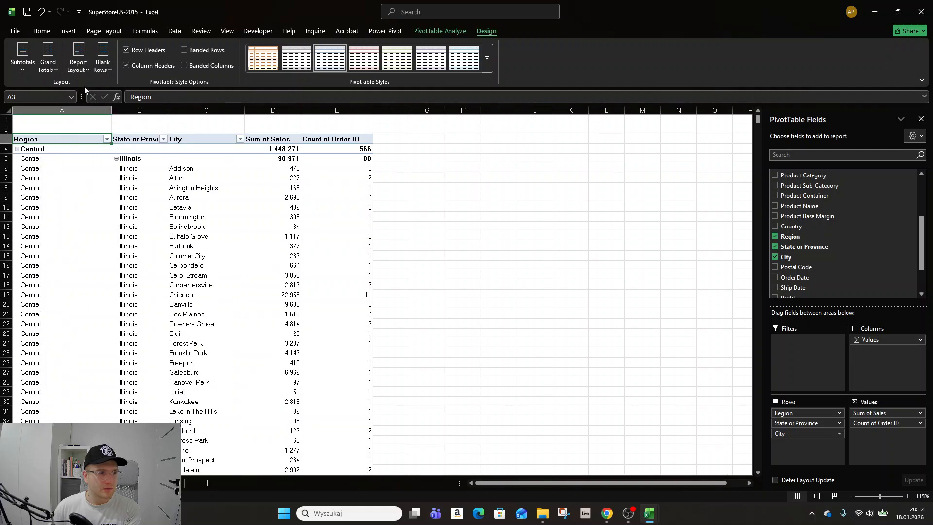
pyautogui.click(83, 69)
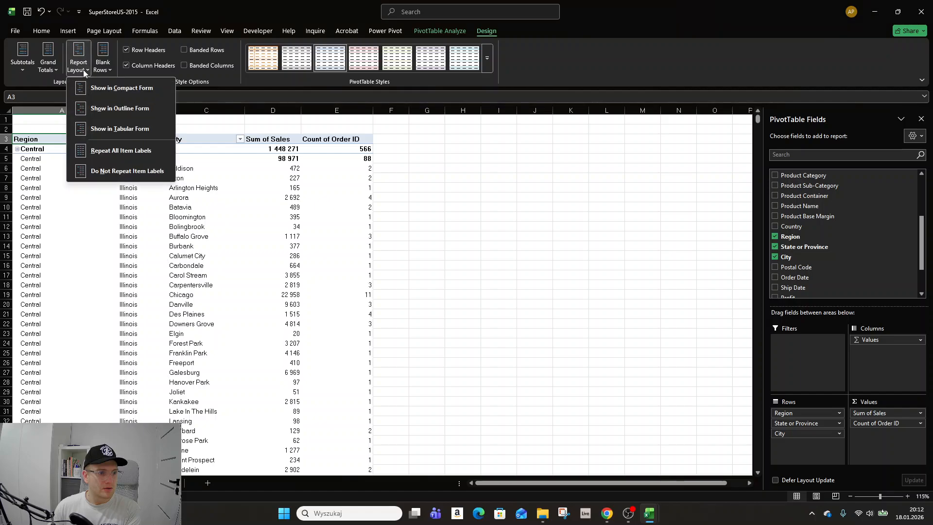
pyautogui.click(125, 125)
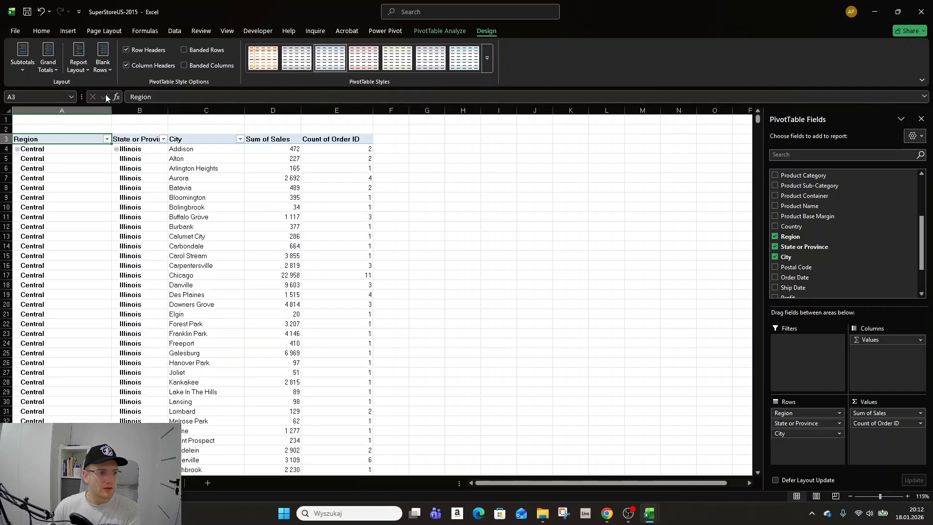
# - Set the PivotTable's report layout to outline form
pyautogui.click(79, 62)
pyautogui.click(103, 107)
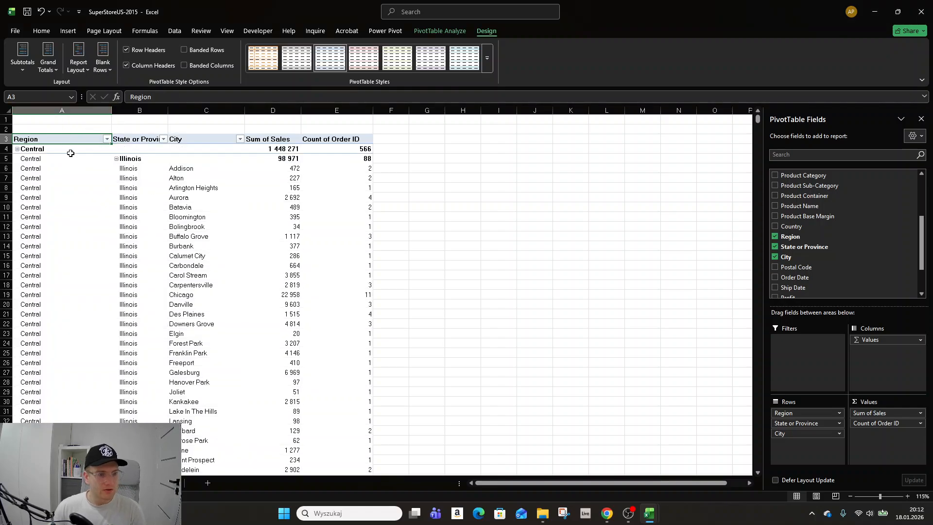
pyautogui.click(63, 134)
pyautogui.click(63, 139)
# - Sort the regions by Sum of Sales from smallest to largest
pyautogui.click(279, 148)
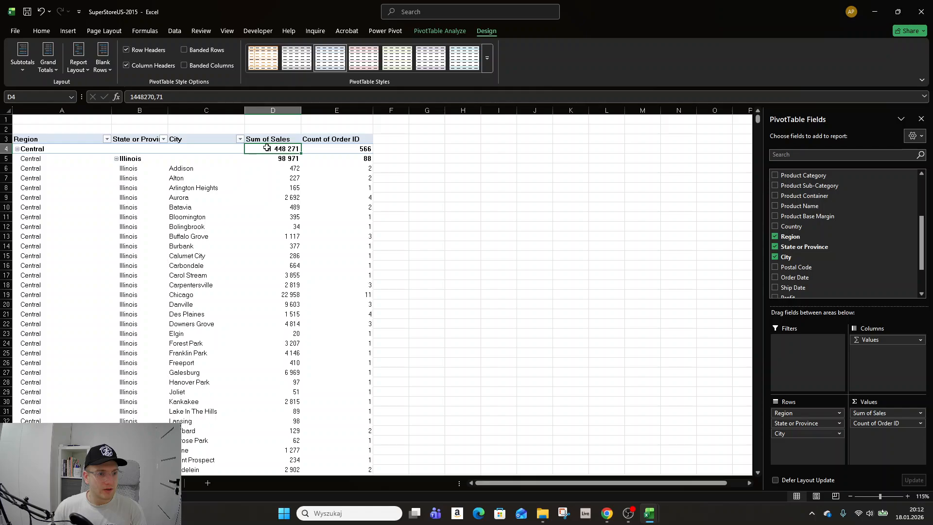
pyautogui.moveTo(285, 151)
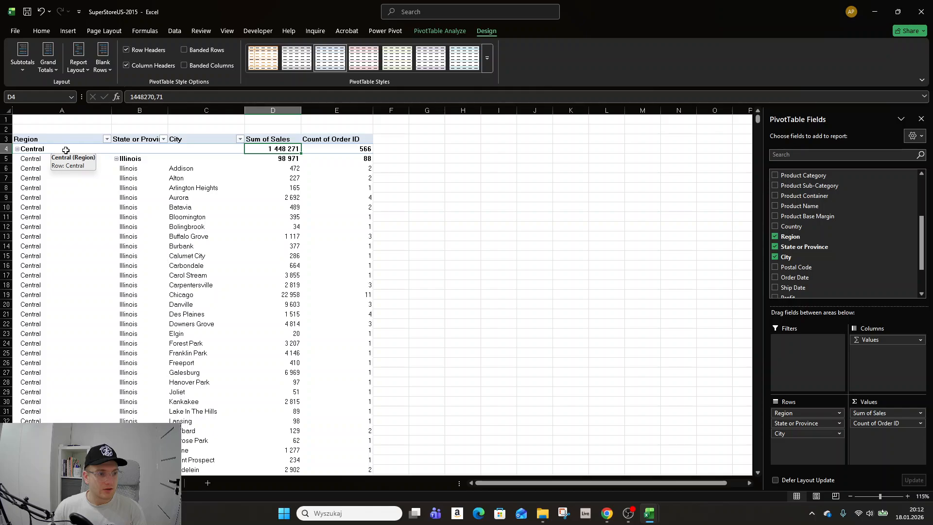
pyautogui.rightClick(261, 149)
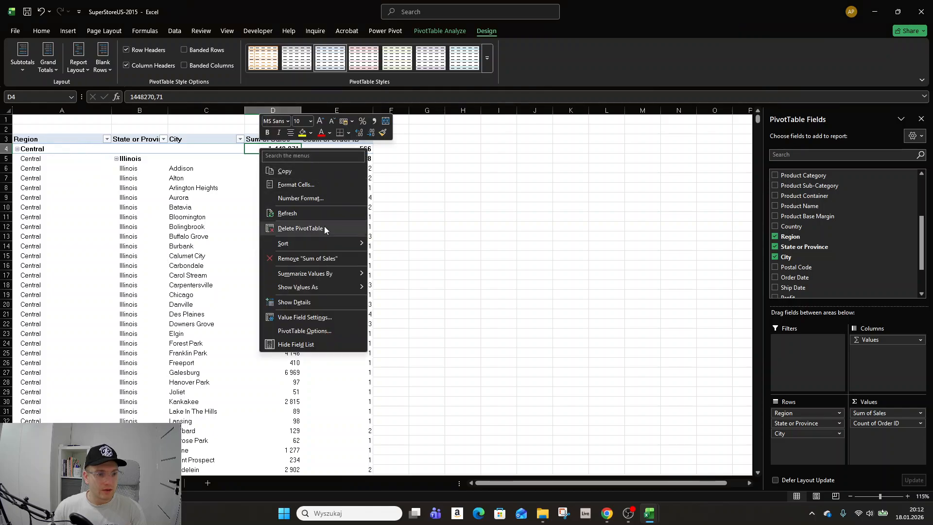
pyautogui.moveTo(333, 246)
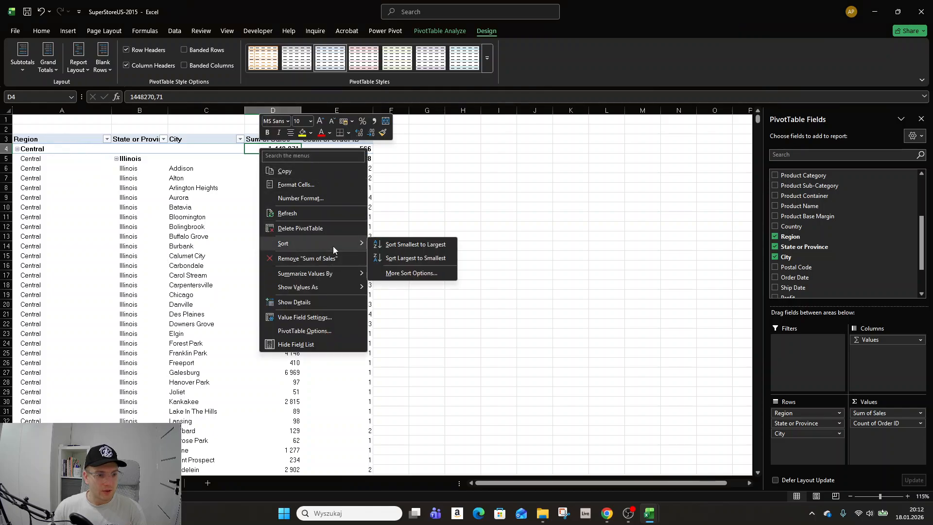
pyautogui.click(395, 247)
# - Collapse the entire Region field so that its states and cities are hidden
pyautogui.rightClick(77, 151)
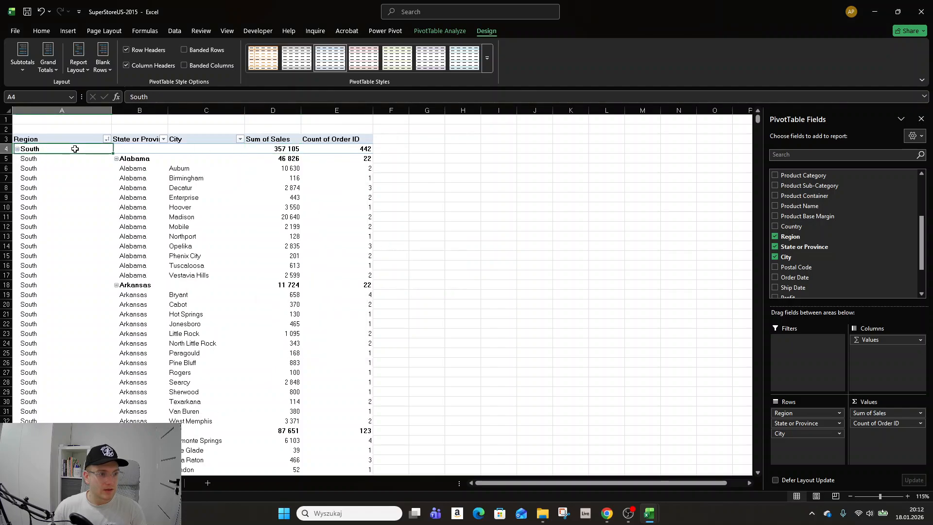
pyautogui.moveTo(143, 275)
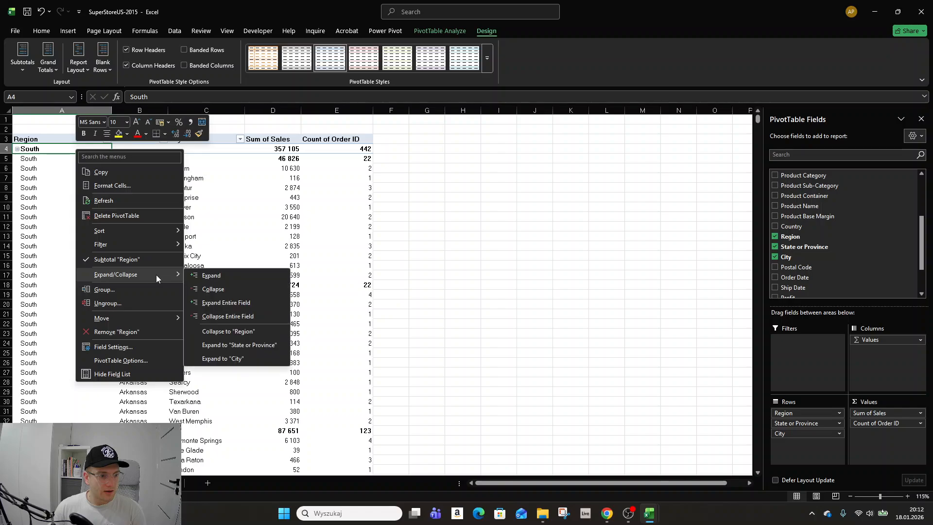
pyautogui.click(248, 316)
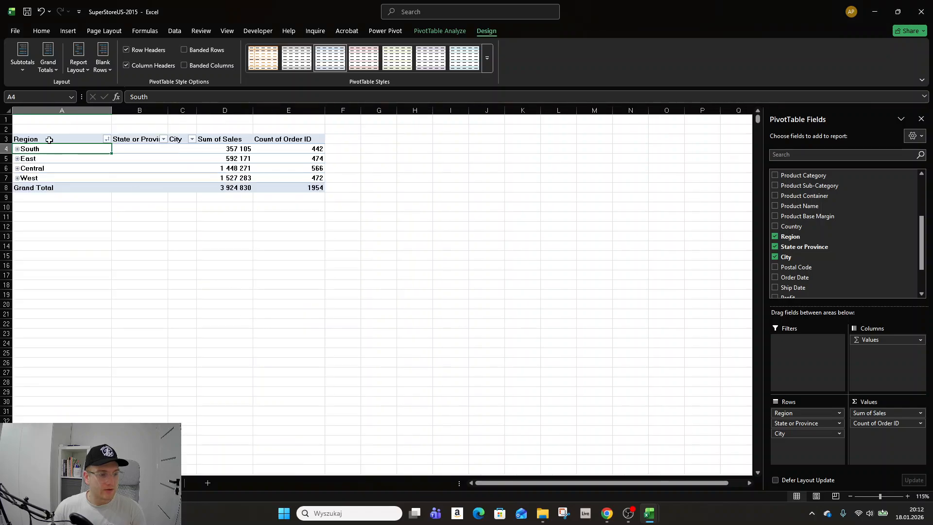
pyautogui.click(246, 149)
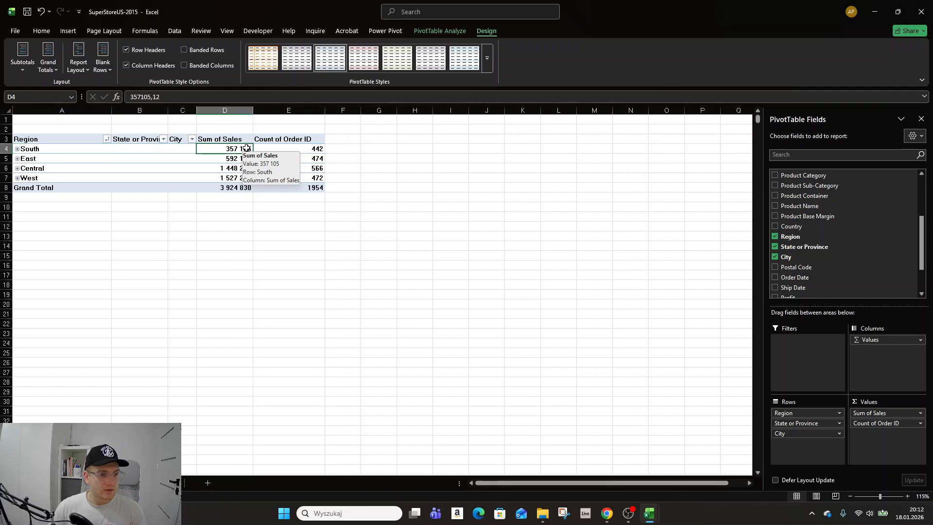
pyautogui.click(240, 158)
pyautogui.click(235, 169)
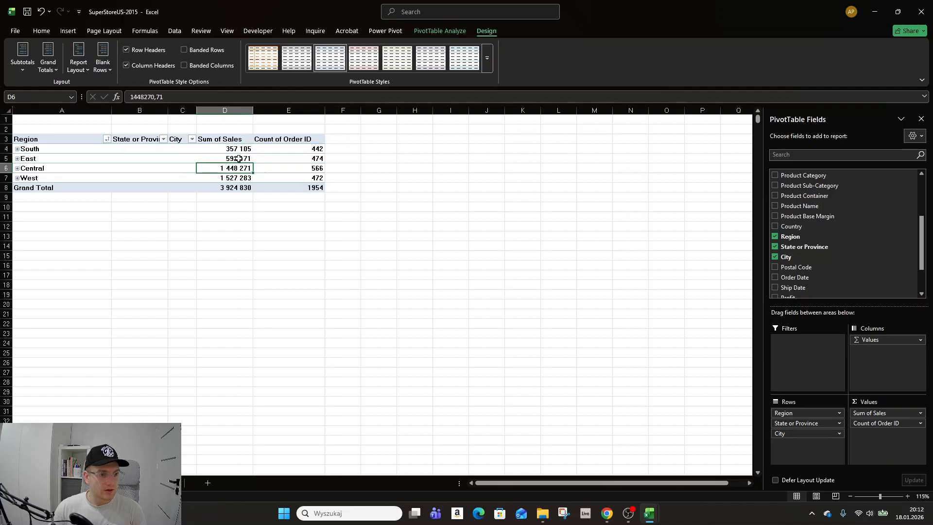
# - Expand the entire Region field so that its states and cities are shown
pyautogui.click(238, 158)
pyautogui.click(236, 170)
pyautogui.click(241, 178)
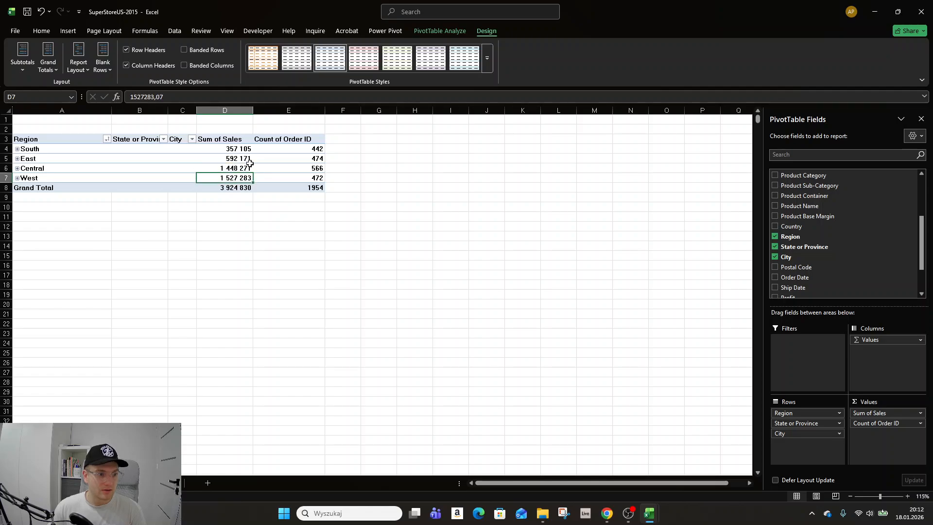
pyautogui.click(49, 141)
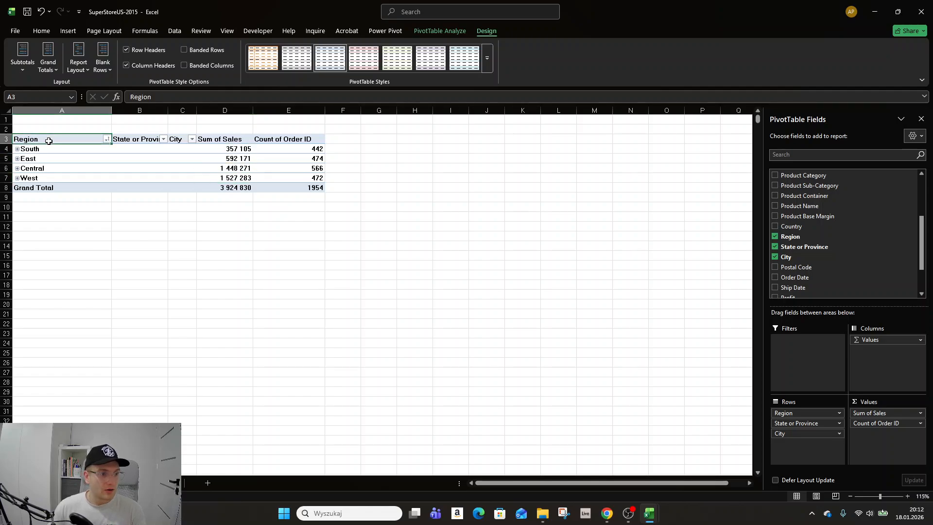
pyautogui.rightClick(49, 141)
pyautogui.click(35, 149)
pyautogui.rightClick(54, 148)
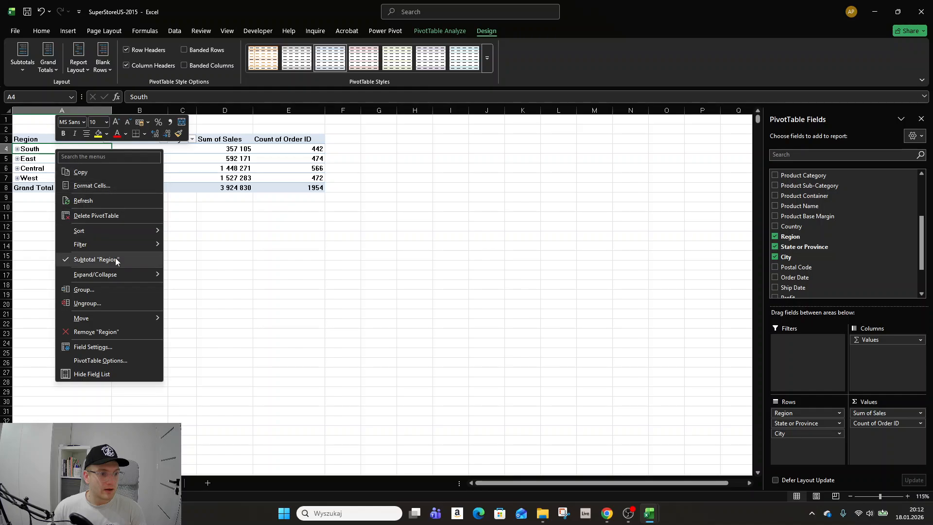
pyautogui.moveTo(122, 273)
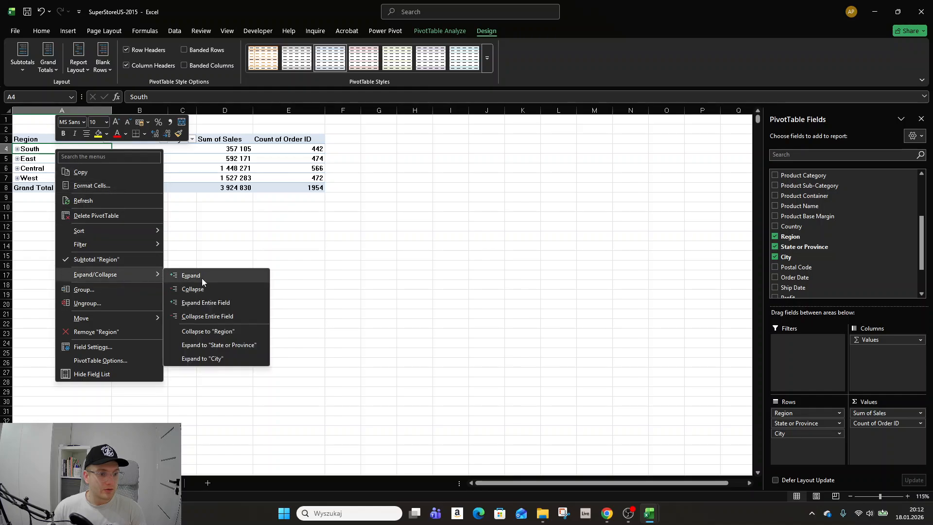
pyautogui.click(208, 303)
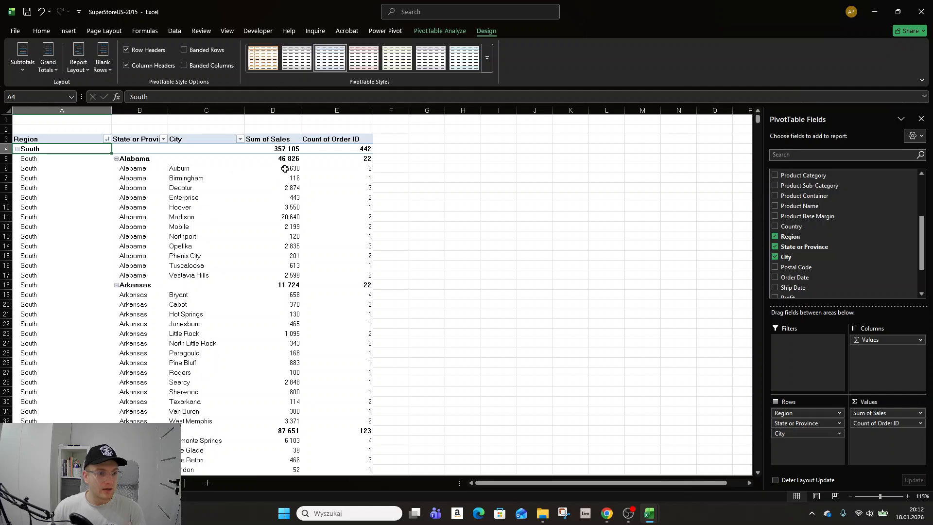
# - Sort the cities within each state by Sum of Sales from largest to smallest
pyautogui.moveTo(289, 169)
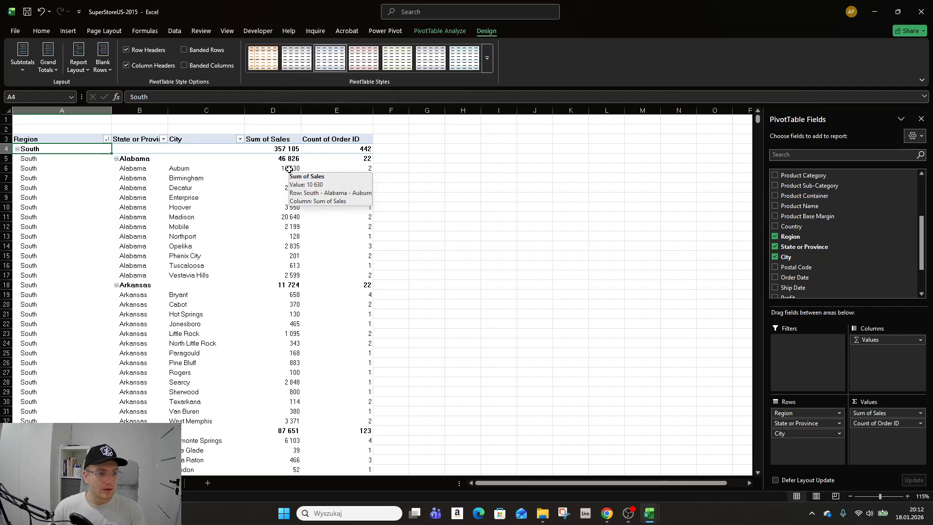
pyautogui.click(289, 170)
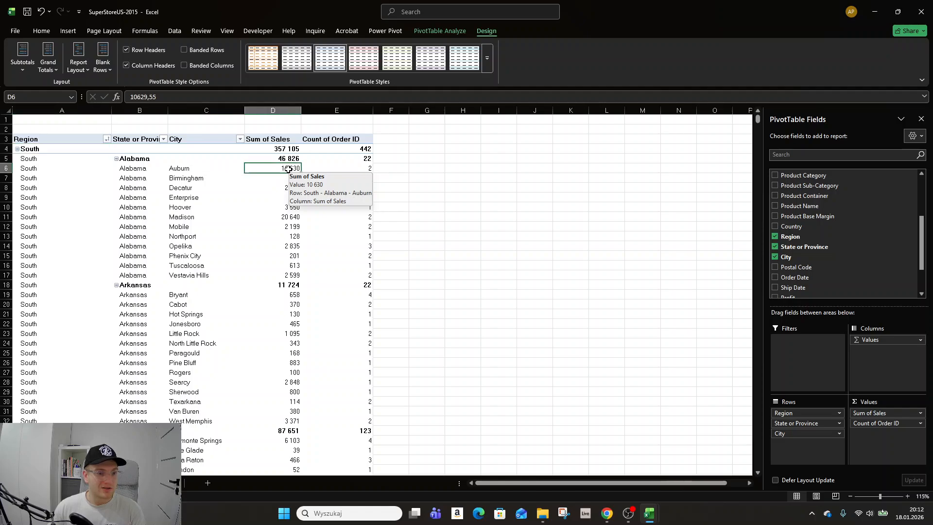
pyautogui.rightClick(289, 169)
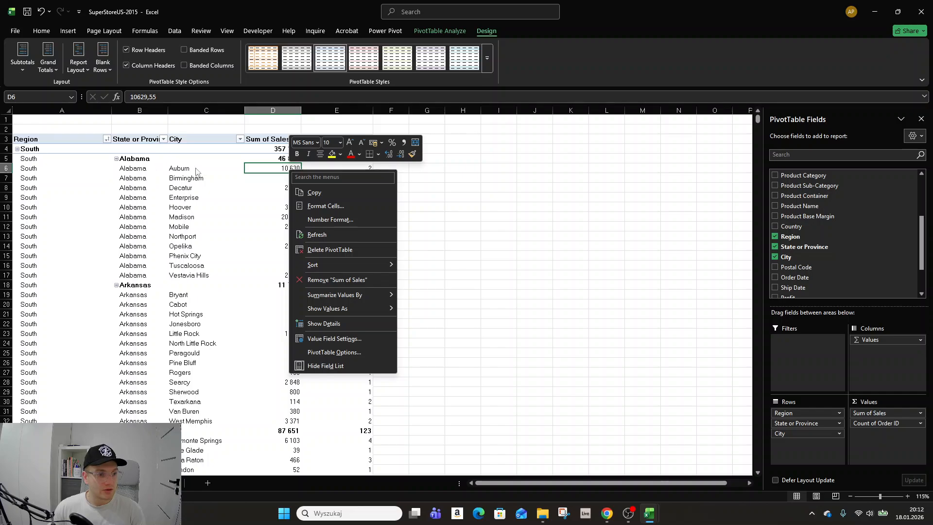
pyautogui.press('Escape')
pyautogui.click(137, 159)
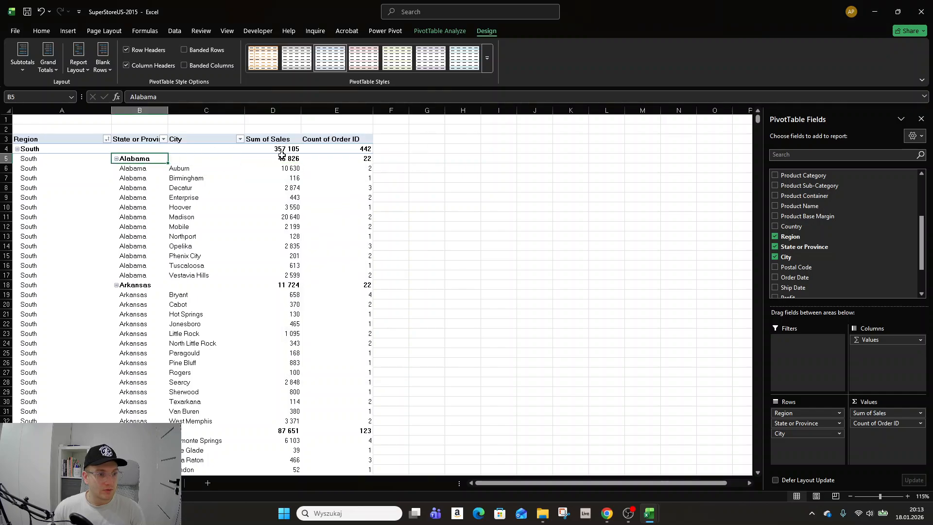
pyautogui.click(282, 159)
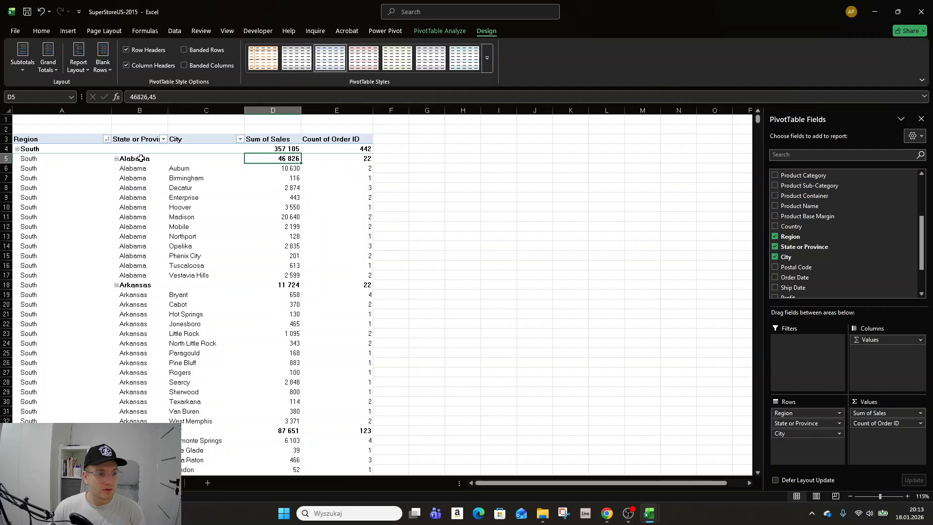
pyautogui.rightClick(276, 169)
pyautogui.moveTo(349, 267)
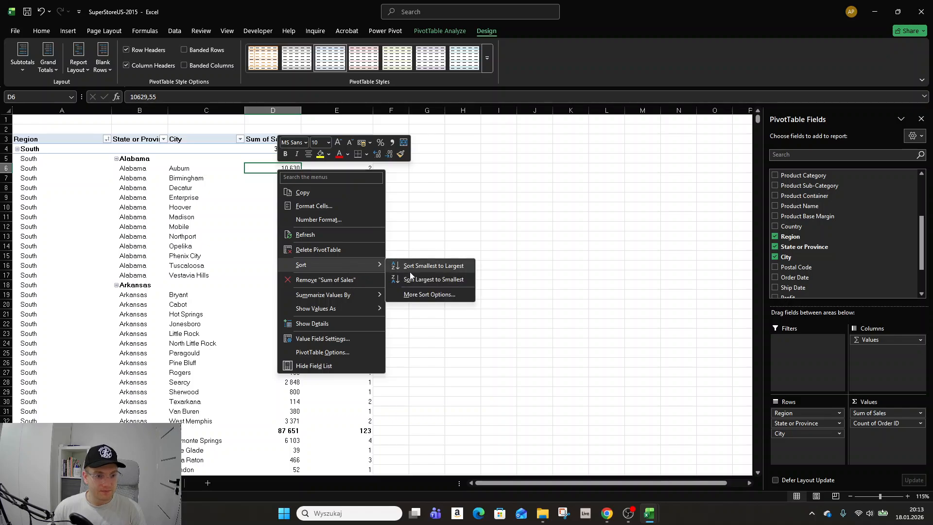
pyautogui.click(423, 280)
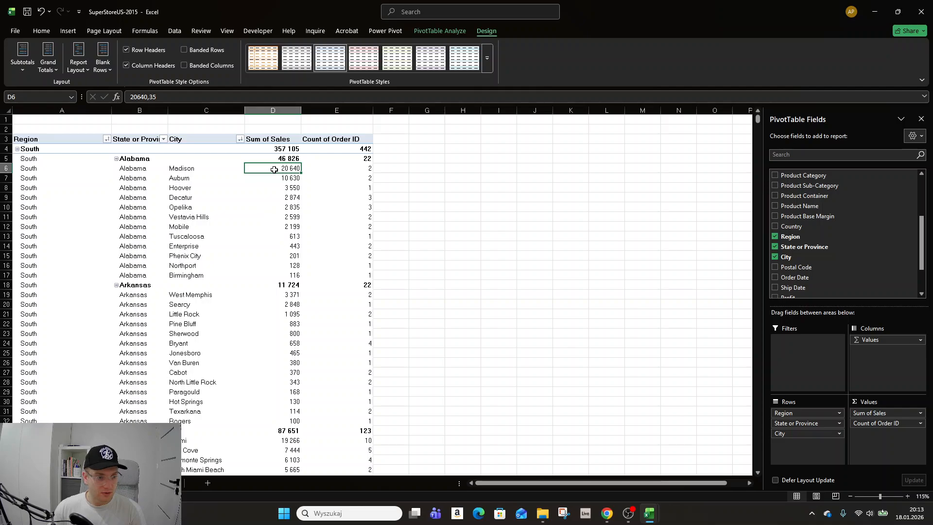
# - Examine the sorted city sales within Alabama and the list of states offered by the State or Province filter
pyautogui.click(281, 148)
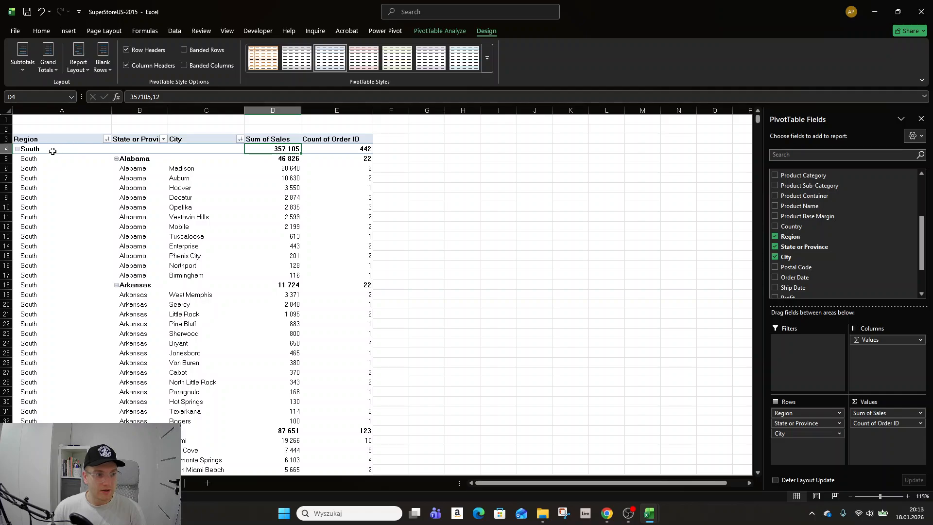
pyautogui.moveTo(276, 169); pyautogui.dragTo(286, 275)
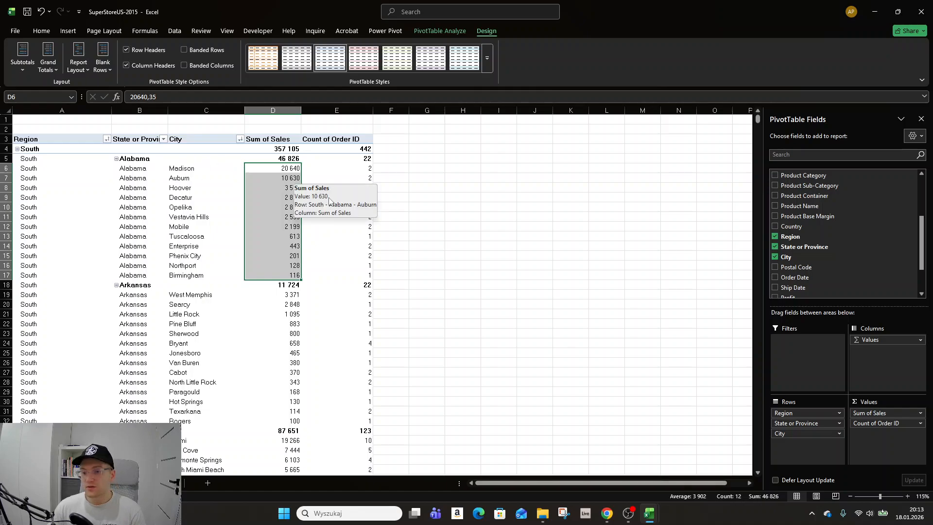
pyautogui.click(316, 252)
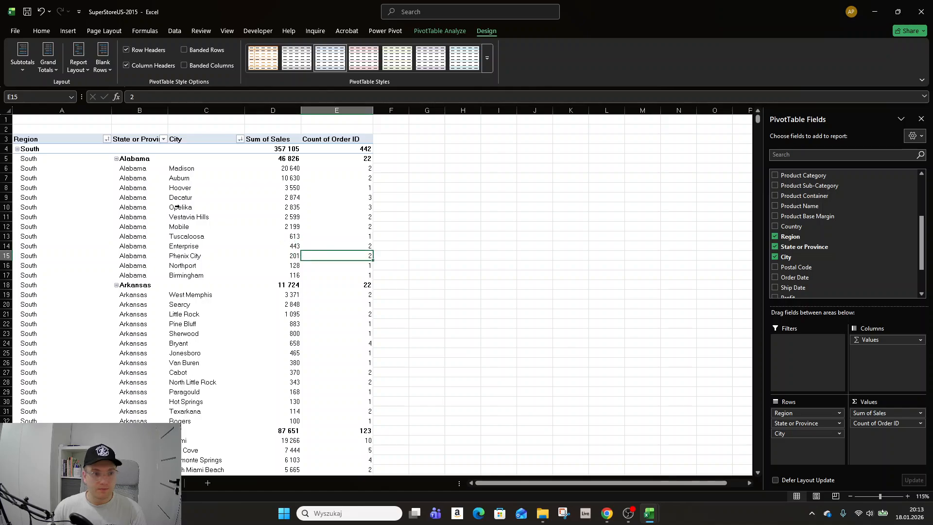
pyautogui.click(182, 184)
pyautogui.click(185, 188)
pyautogui.click(194, 135)
pyautogui.click(193, 141)
pyautogui.click(163, 139)
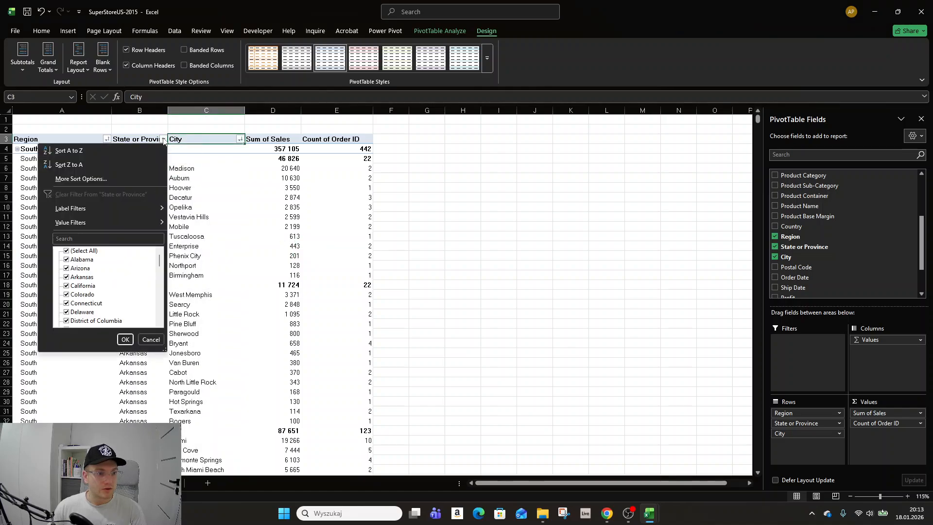
pyautogui.scroll(-1, 86, 254)
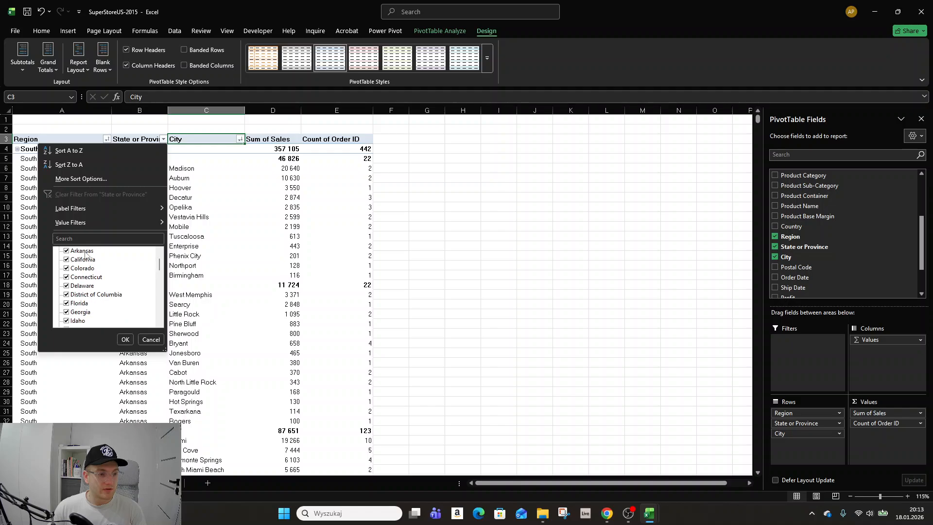
pyautogui.scroll(-7, 90, 267)
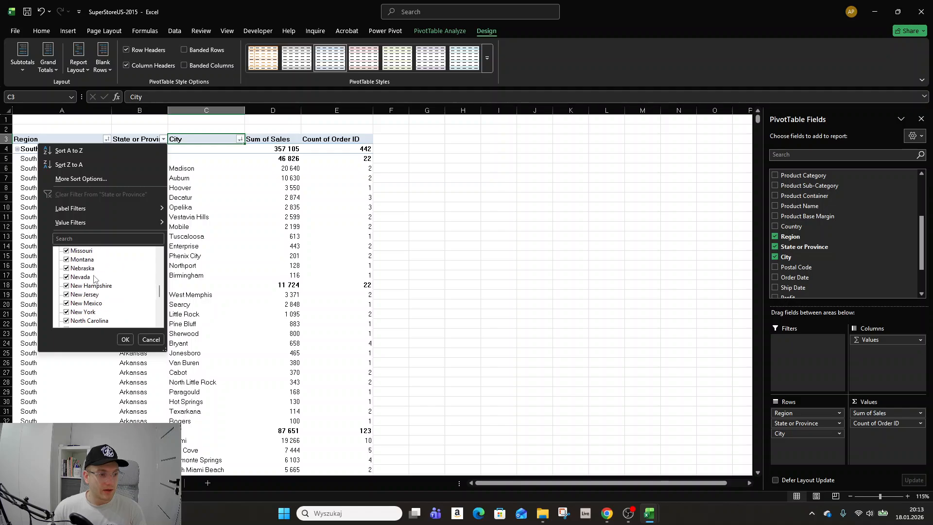
pyautogui.scroll(8, 94, 278)
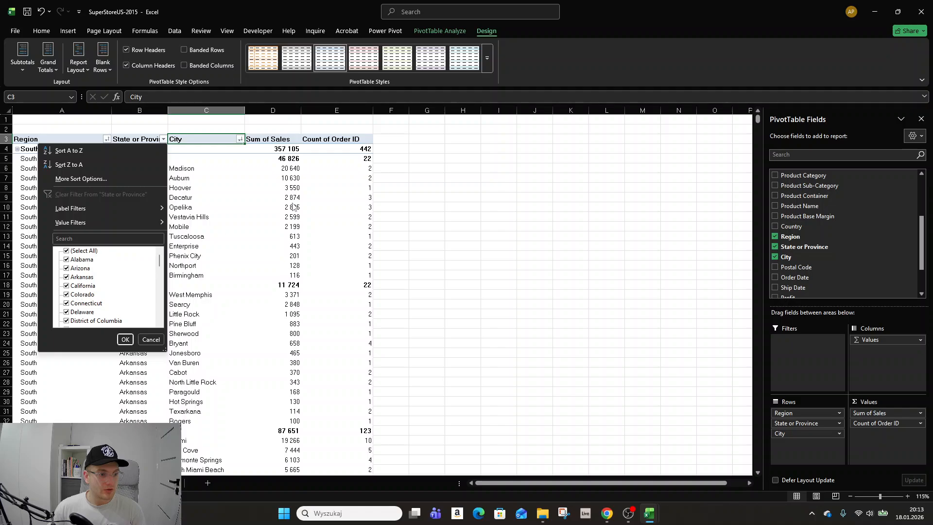
pyautogui.click(125, 339)
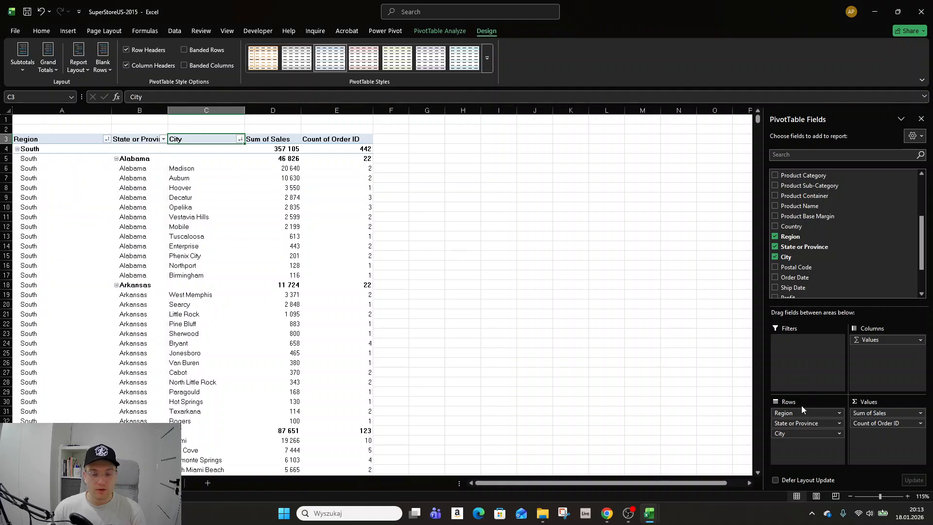
# - Move the Region field from rows to columns and make Sales the only value field of the PivotTable
pyautogui.moveTo(788, 413); pyautogui.dragTo(693, 333)
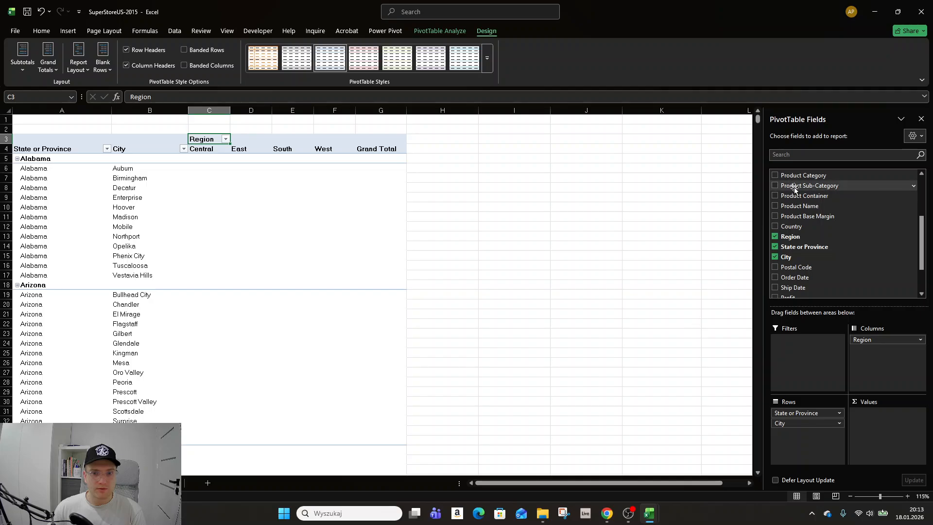
pyautogui.scroll(-2, 780, 274)
pyautogui.click(775, 294)
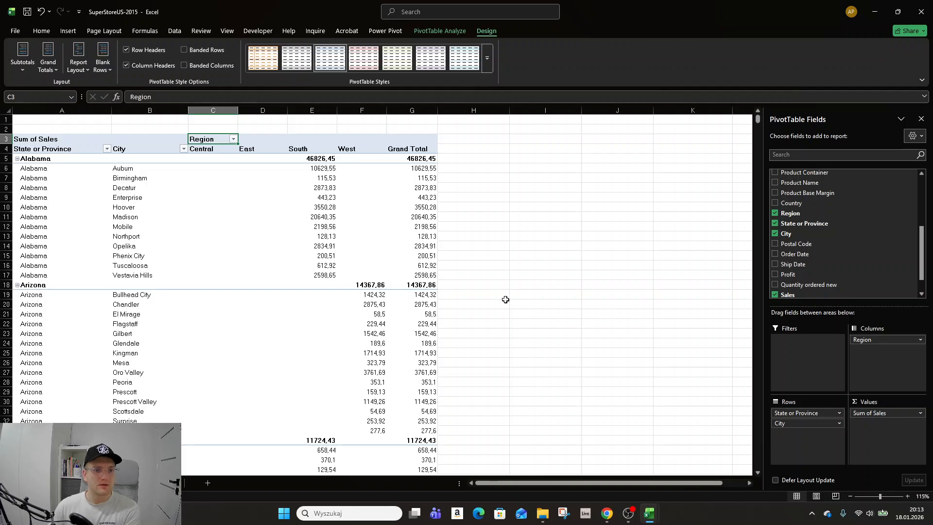
pyautogui.scroll(-1, 507, 300)
pyautogui.scroll(1, 506, 299)
pyautogui.hscroll(1, 505, 299)
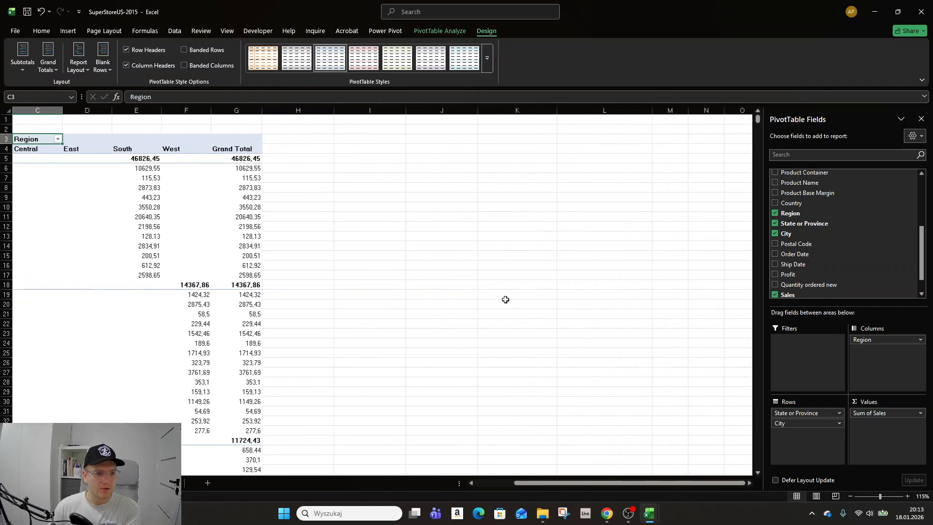
pyautogui.hscroll(-1, 506, 300)
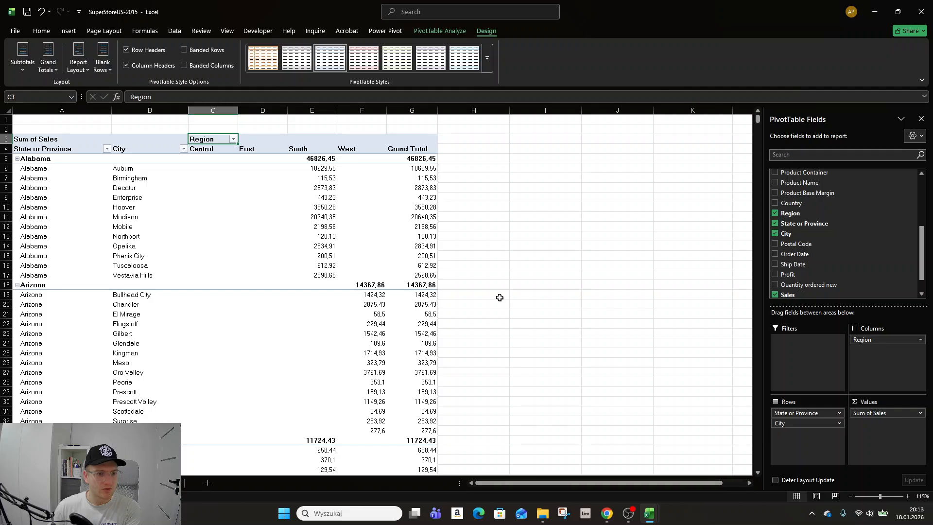
# - Format the Sum of Sales values as Number with a thousands separator and 0 decimal places
pyautogui.rightClick(322, 179)
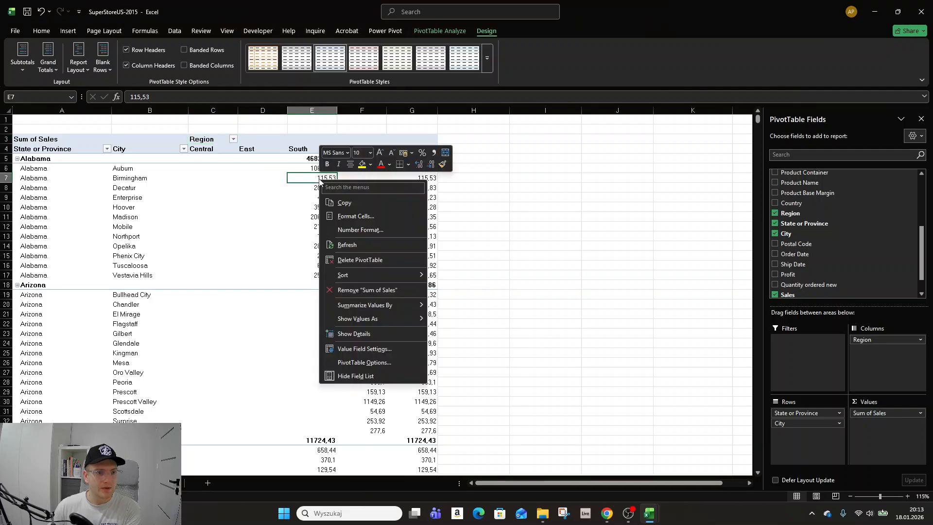
pyautogui.click(387, 231)
pyautogui.click(281, 158)
pyautogui.click(365, 186)
pyautogui.click(397, 175)
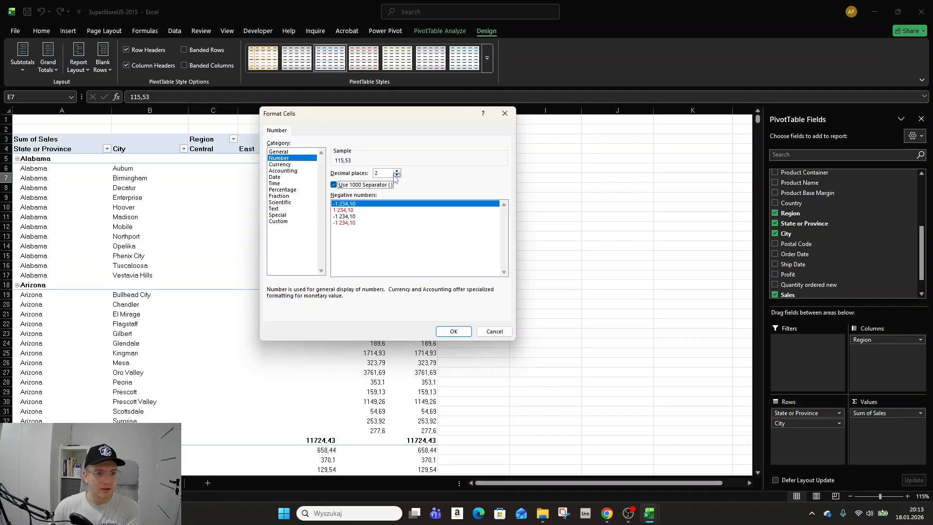
pyautogui.click(397, 176)
pyautogui.click(452, 333)
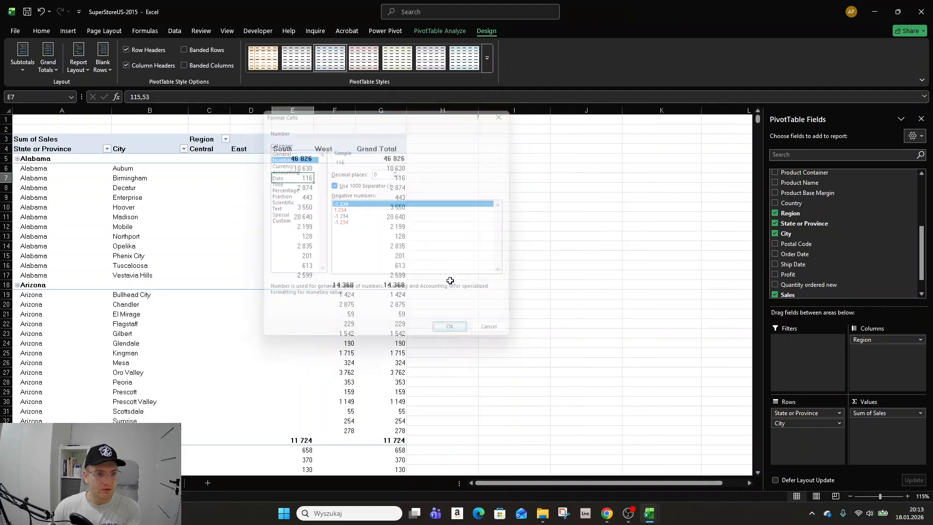
# - Examine the Region column headings and the regions offered by the Region filter
pyautogui.click(241, 181)
pyautogui.click(206, 151)
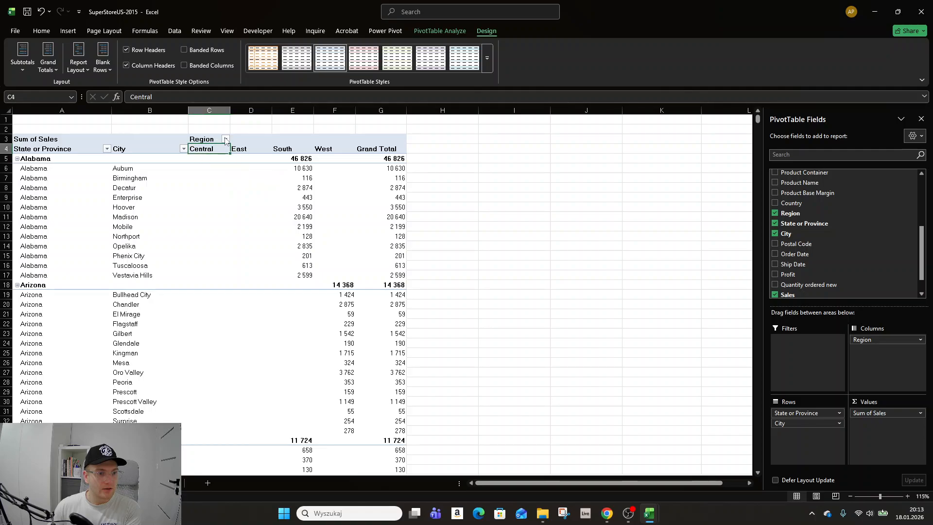
pyautogui.click(211, 140)
pyautogui.click(209, 207)
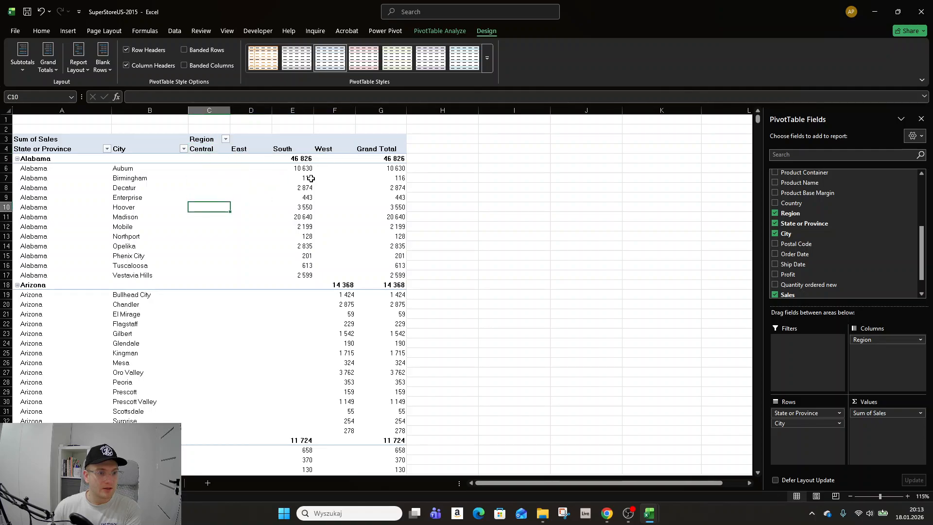
pyautogui.click(207, 138)
pyautogui.click(206, 139)
pyautogui.click(226, 139)
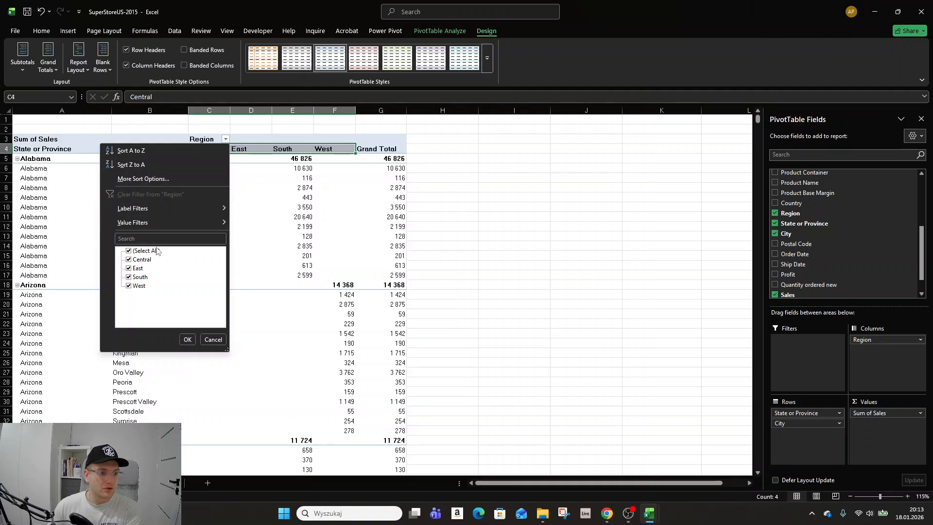
pyautogui.click(187, 339)
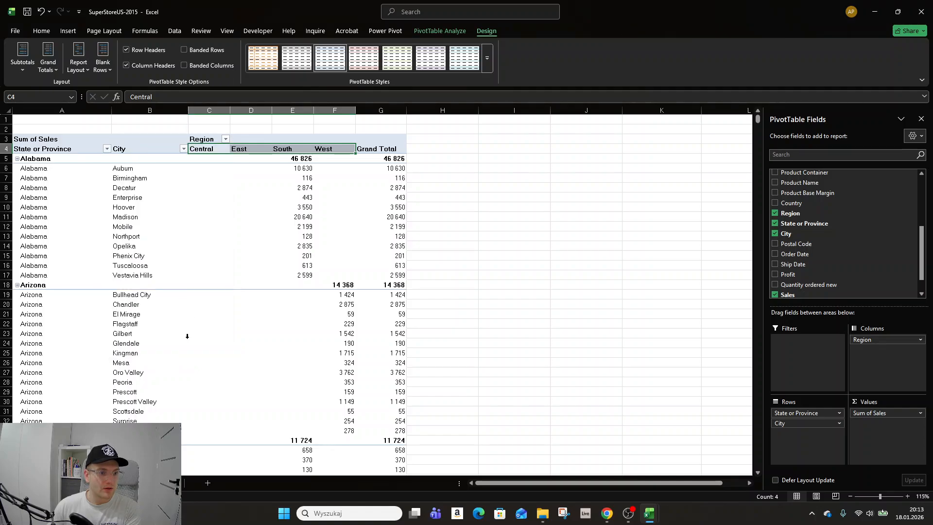
# - Filter the Region columns to show only Central
pyautogui.click(226, 139)
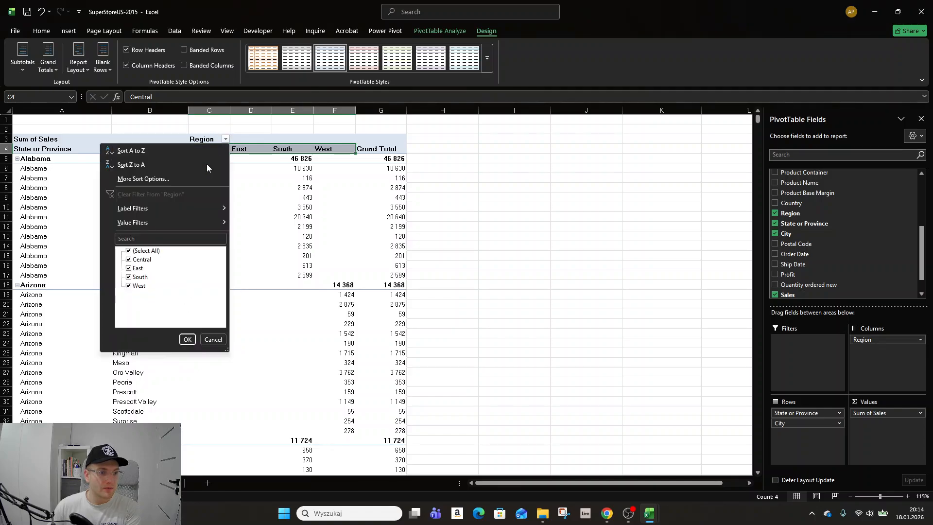
pyautogui.click(138, 251)
pyautogui.click(138, 260)
pyautogui.click(187, 339)
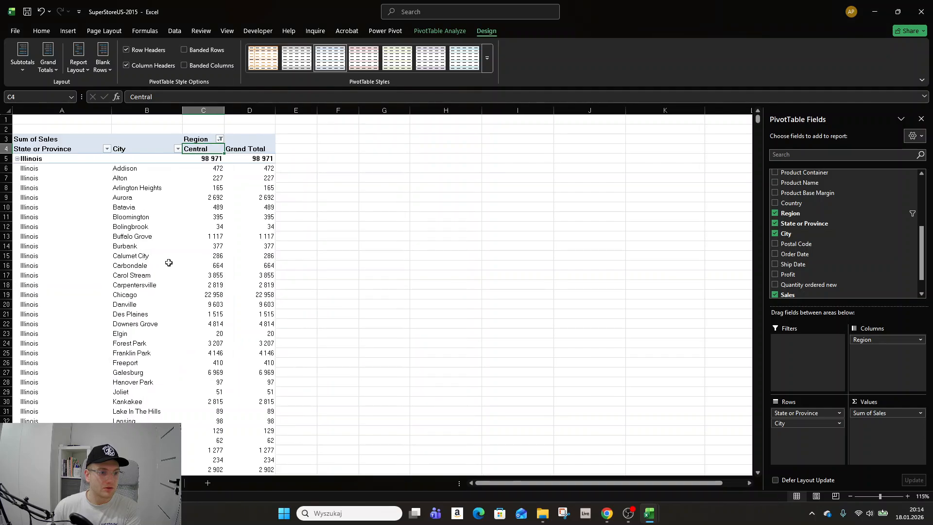
# - Filter the Region columns to show only East instead of Central
pyautogui.click(219, 140)
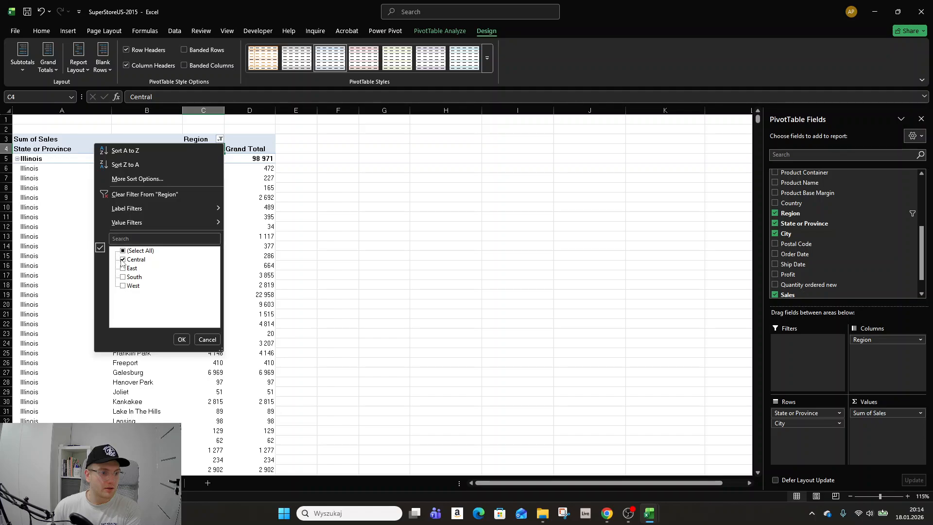
pyautogui.click(123, 260)
pyautogui.click(123, 268)
pyautogui.click(180, 341)
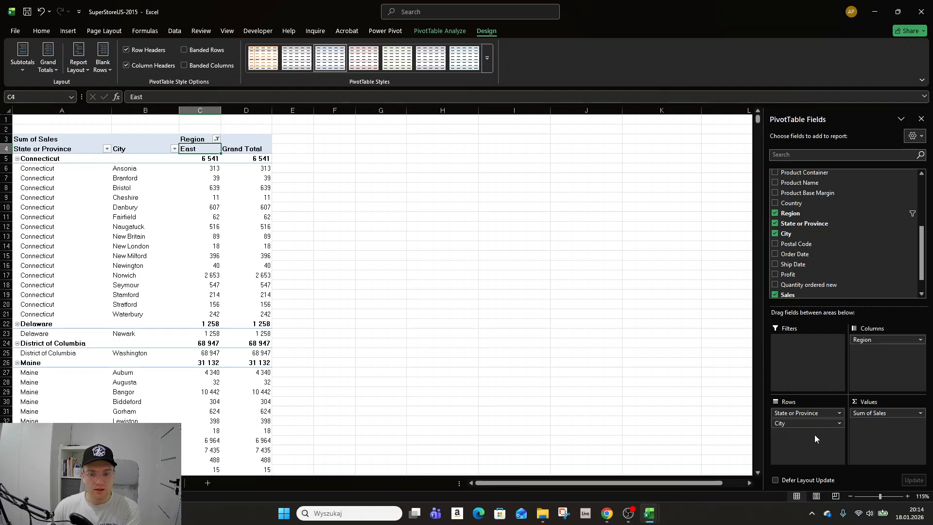
# - Reduce the PivotTable rows to Region only, removing State or Province and City, and add Order Date below Region
pyautogui.moveTo(871, 340); pyautogui.dragTo(700, 432)
pyautogui.moveTo(788, 422); pyautogui.dragTo(664, 402)
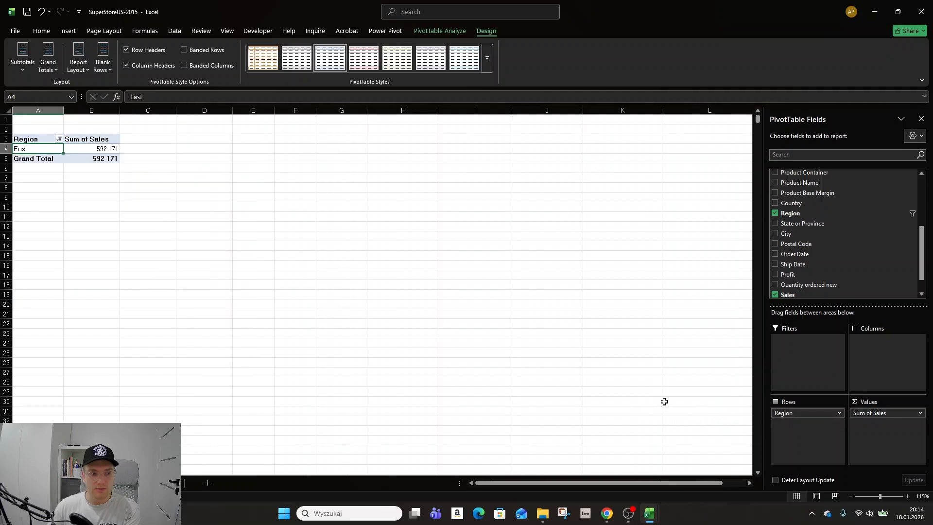
pyautogui.scroll(2, 807, 263)
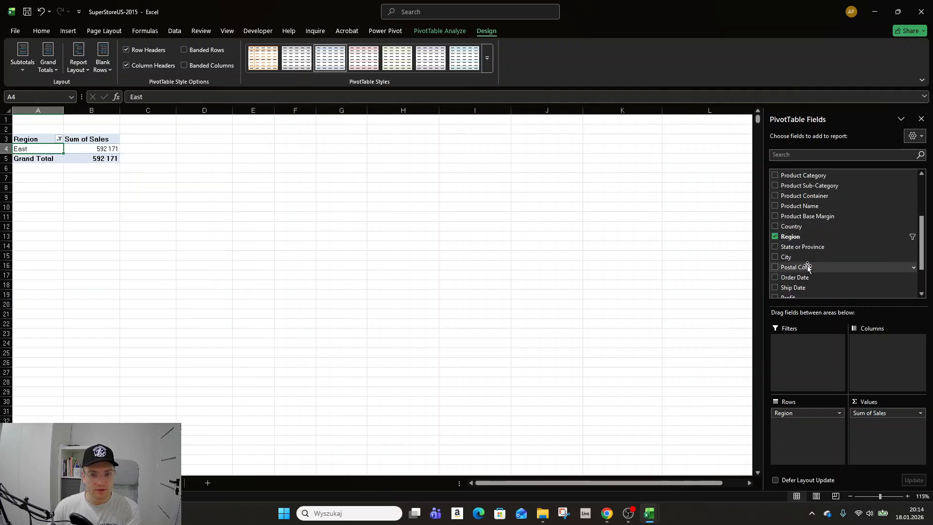
pyautogui.scroll(-1, 808, 267)
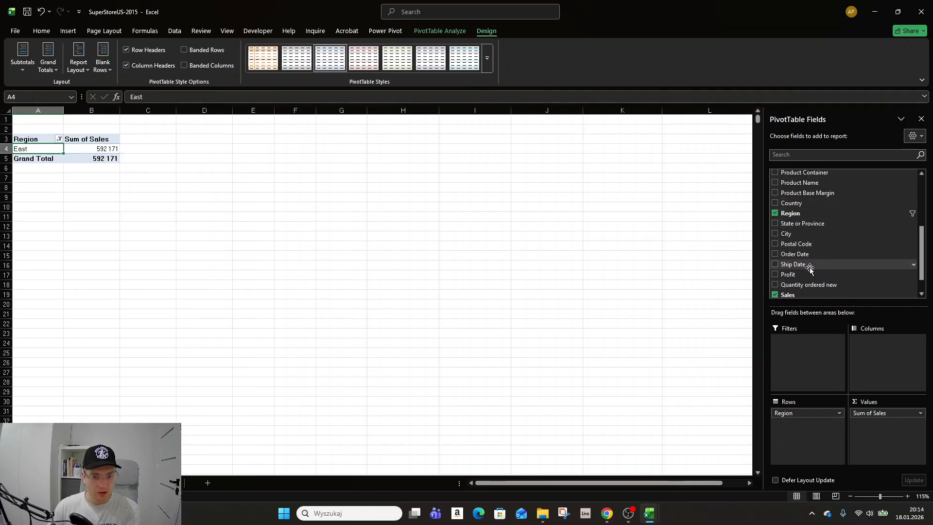
pyautogui.click(775, 254)
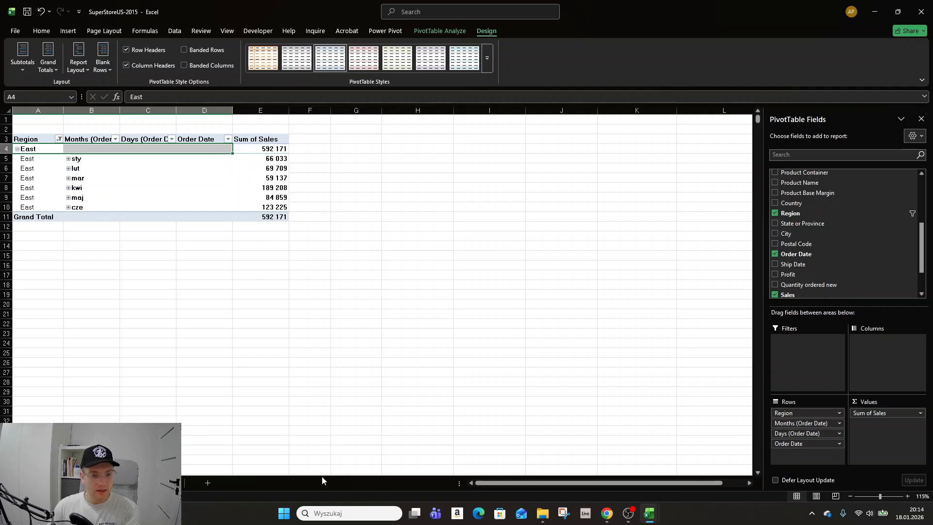
# - Check which year and months the Order Date column covers in the source table, leaving its filter unchanged
pyautogui.click(92, 483)
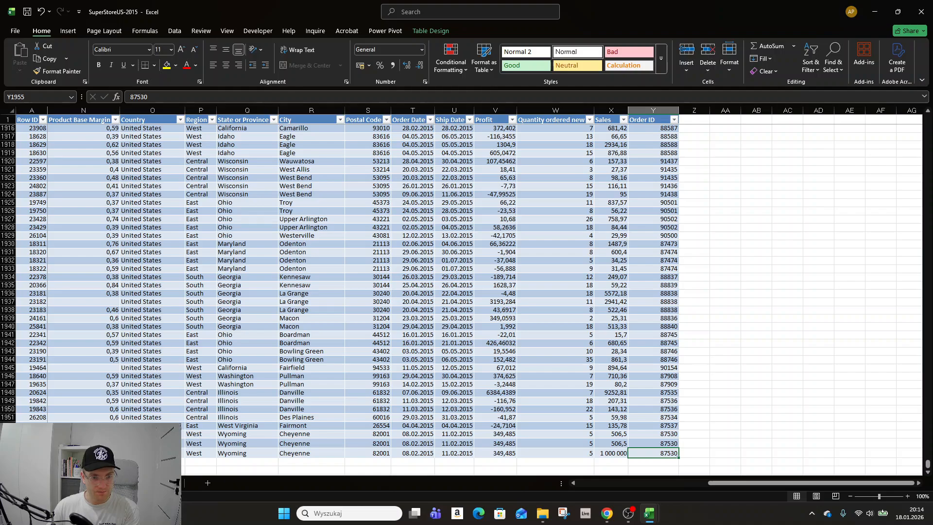
pyautogui.click(423, 128)
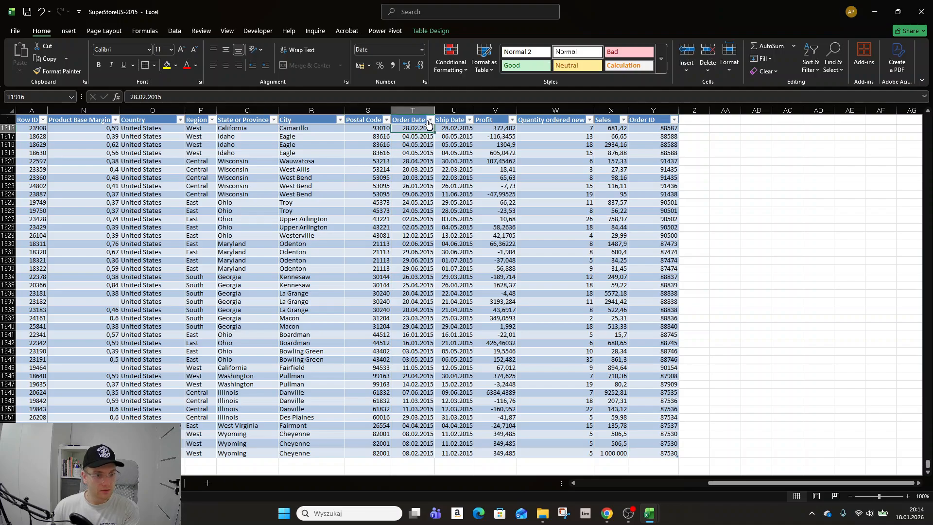
pyautogui.click(430, 120)
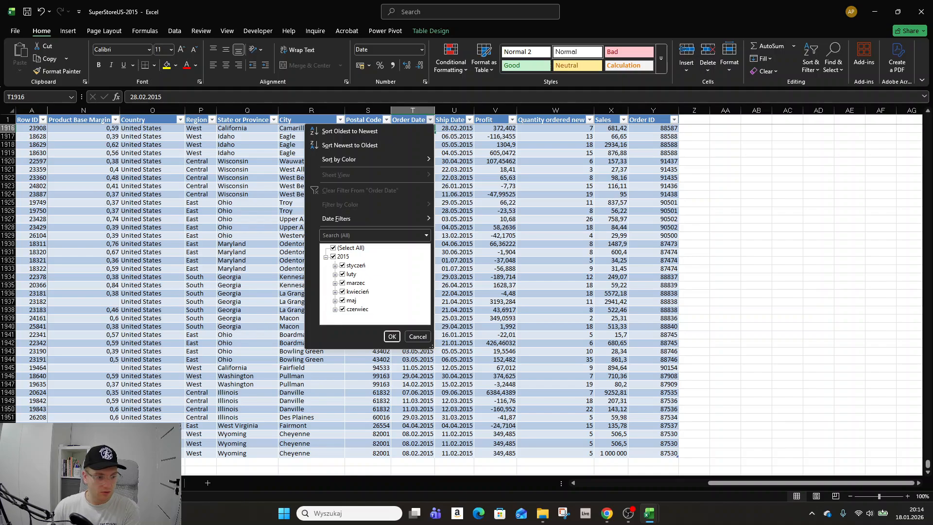
pyautogui.click(392, 337)
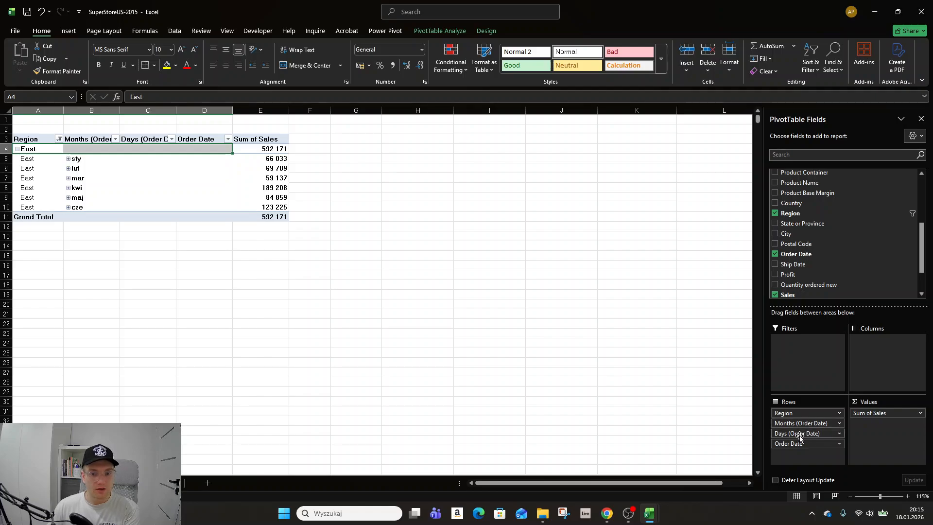
# - Remove the Days, Months and Order Date fields from the PivotTable rows, and add Order Date back
pyautogui.moveTo(799, 437); pyautogui.dragTo(654, 381)
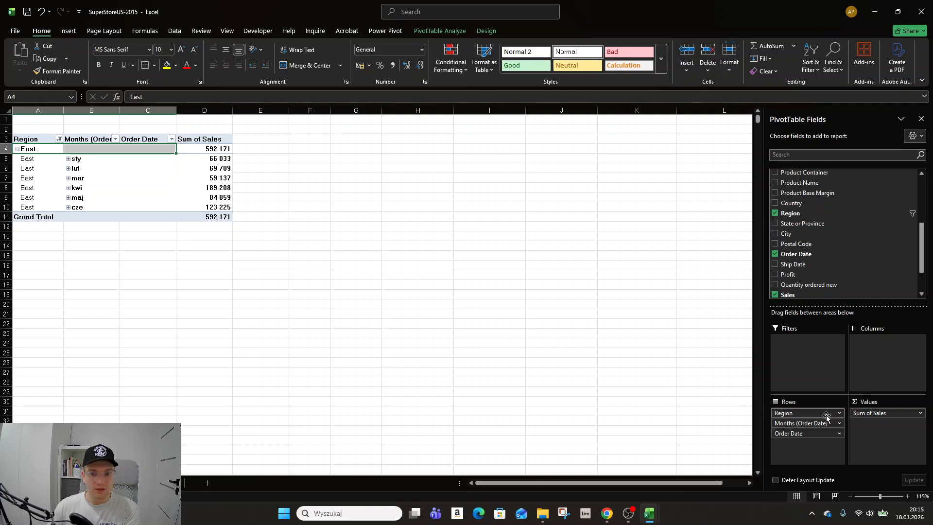
pyautogui.moveTo(826, 423); pyautogui.dragTo(677, 389)
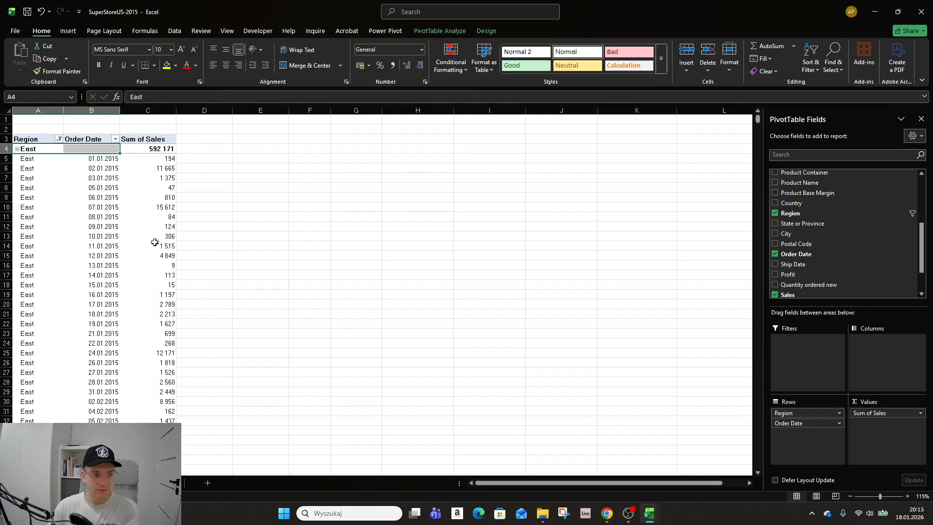
pyautogui.moveTo(807, 423); pyautogui.dragTo(706, 258)
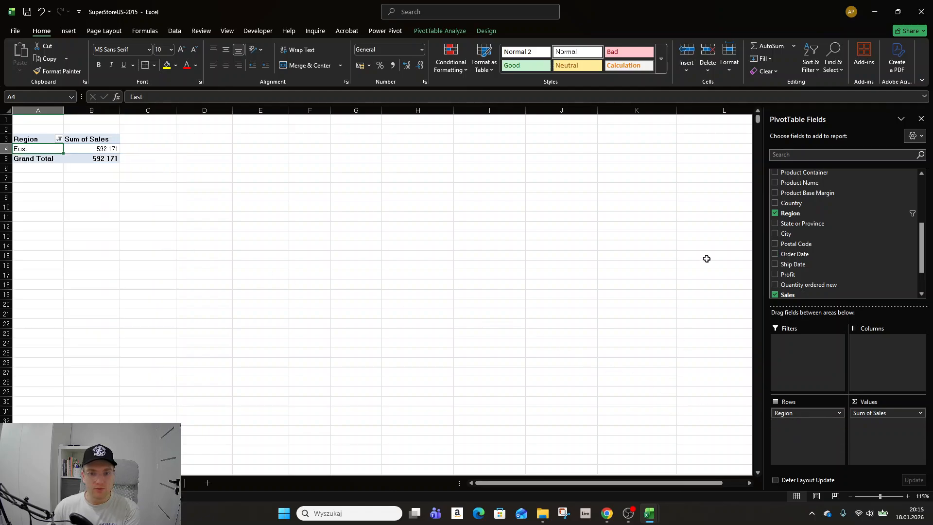
pyautogui.click(775, 254)
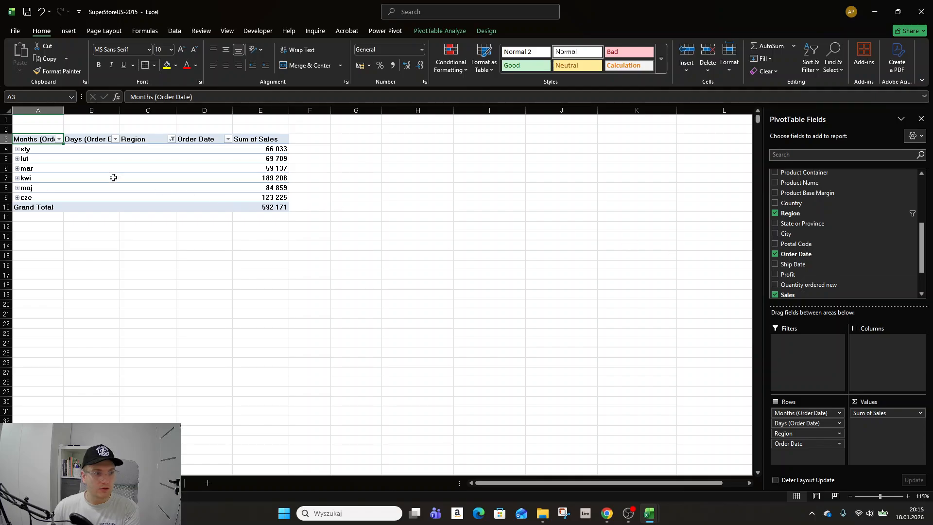
# - Group the order dates by Months and Quarters without Days, and review the months under Qtr1 and Qtr2
pyautogui.rightClick(42, 162)
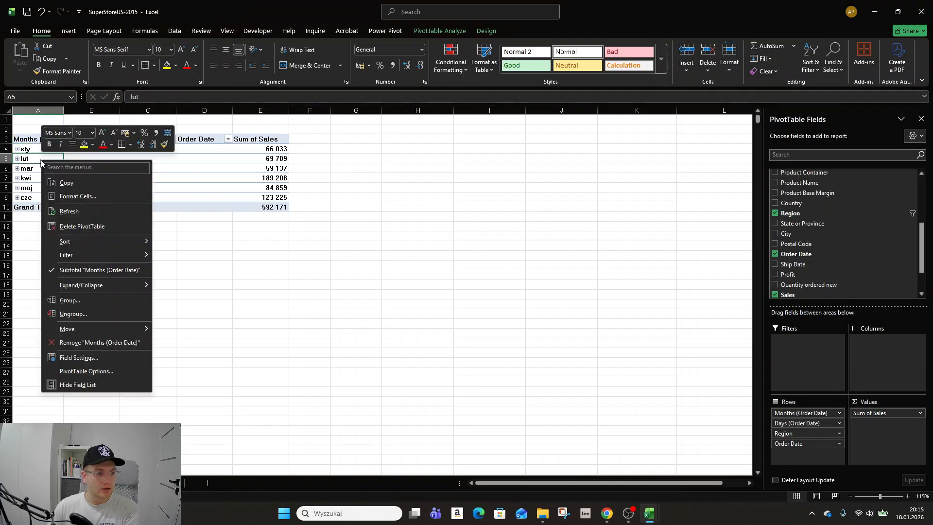
pyautogui.click(73, 300)
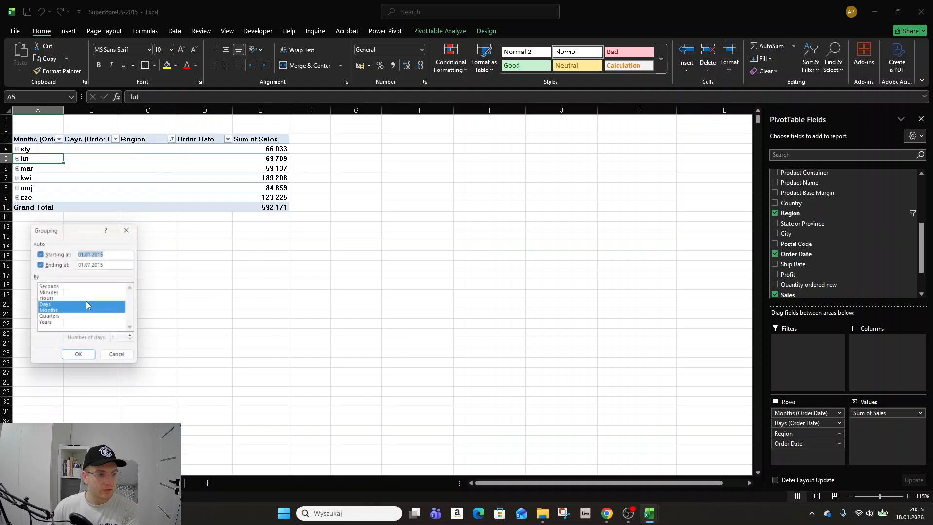
pyautogui.click(55, 307)
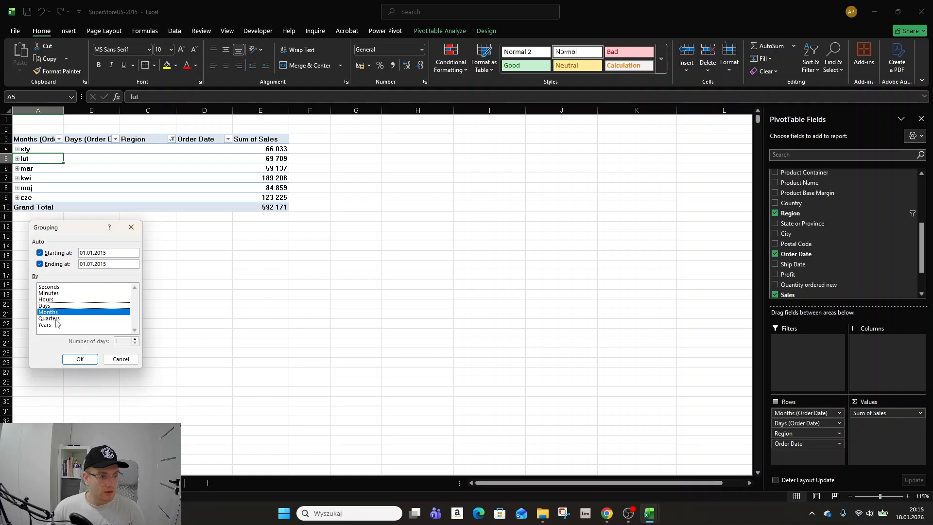
pyautogui.click(58, 319)
pyautogui.click(81, 359)
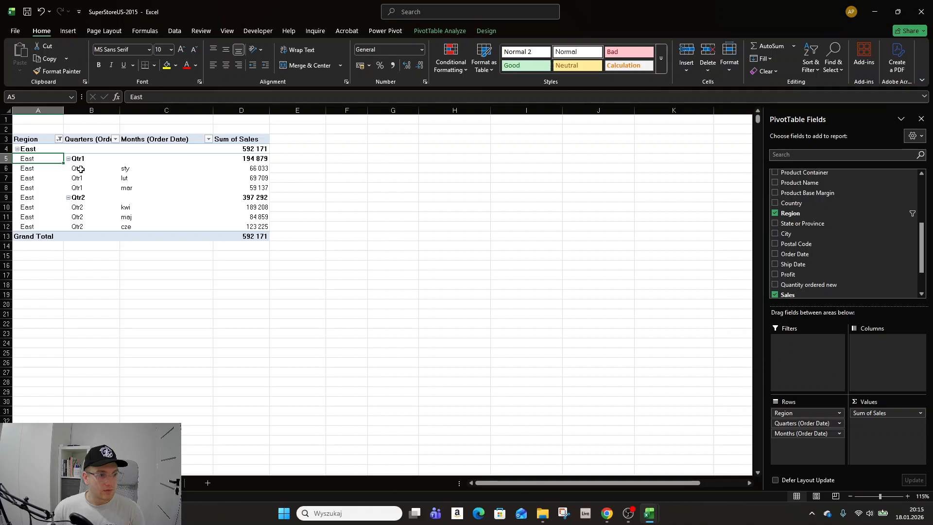
pyautogui.moveTo(83, 168); pyautogui.dragTo(243, 197)
pyautogui.click(92, 160)
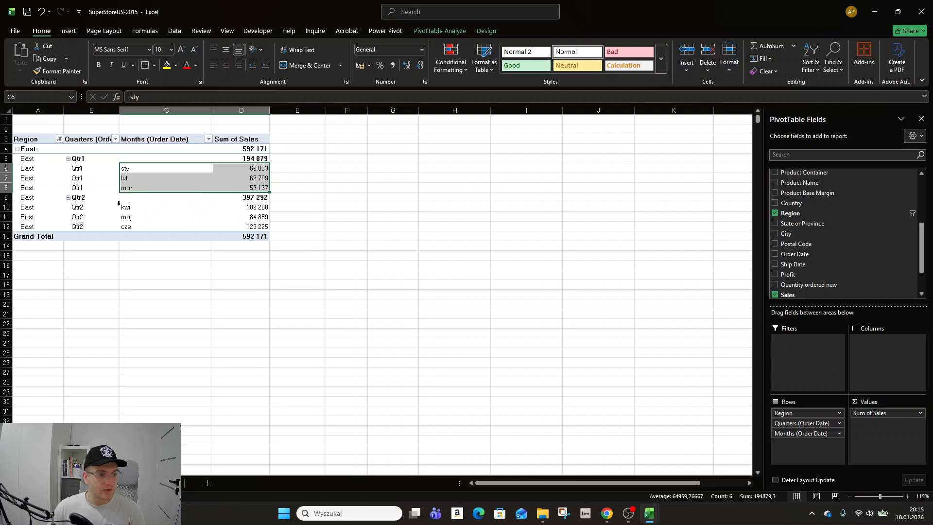
pyautogui.click(78, 198)
pyautogui.moveTo(83, 208); pyautogui.dragTo(130, 224)
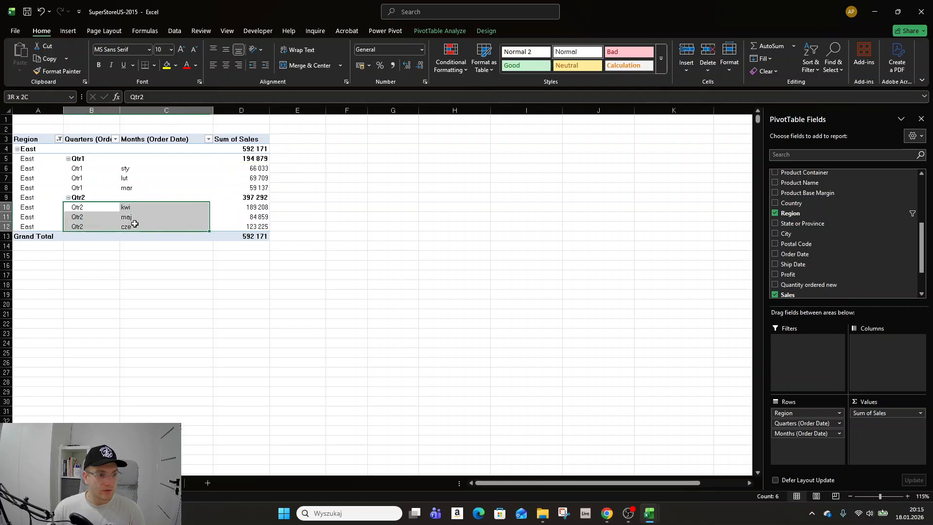
# - Clear the Region filter and review the quarterly and monthly sales of all regions
pyautogui.click(58, 139)
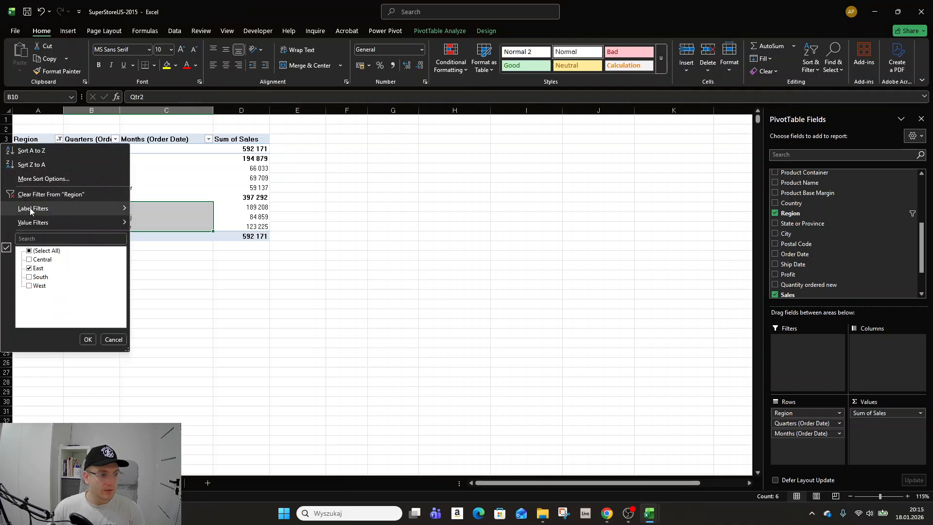
pyautogui.click(59, 190)
pyautogui.click(177, 265)
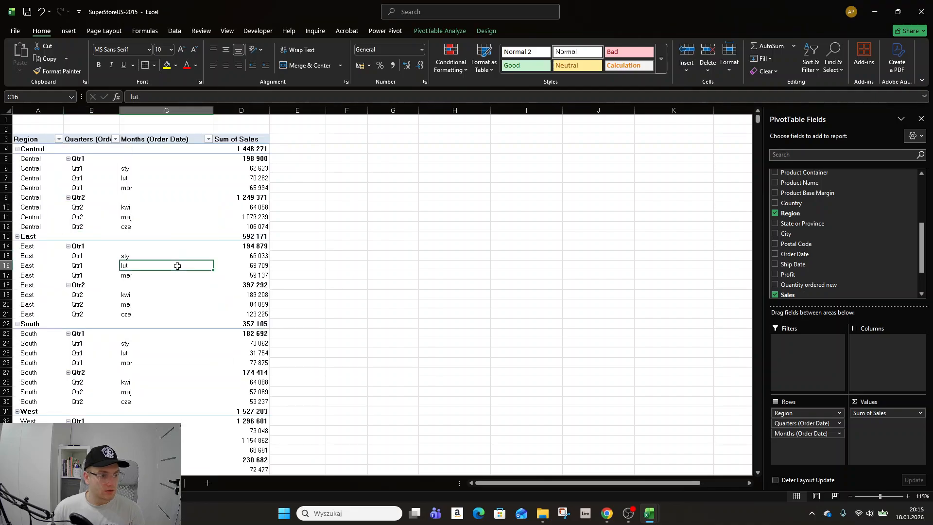
pyautogui.scroll(-3, 180, 266)
pyautogui.scroll(3, 209, 308)
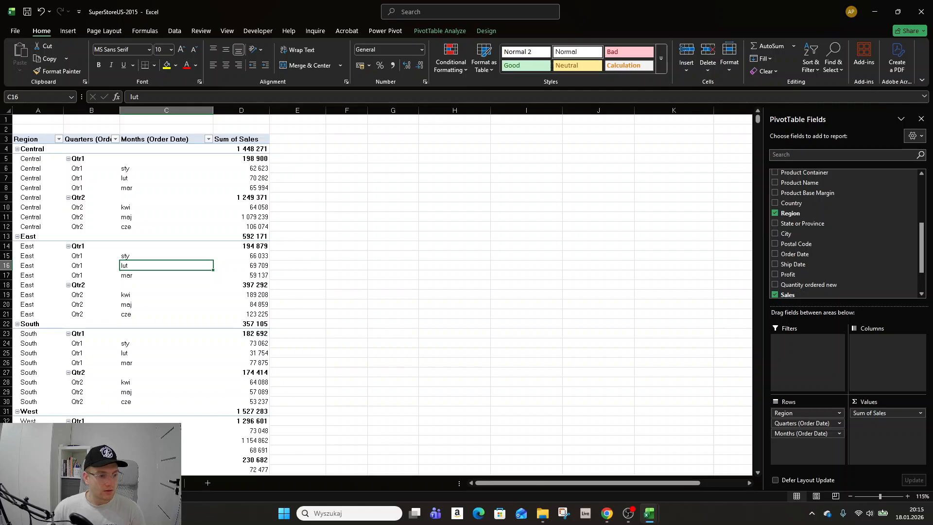
# - Compare the PivotTable's months with those in the source table's Order Date filter, and return to the PivotTable
pyautogui.click(92, 484)
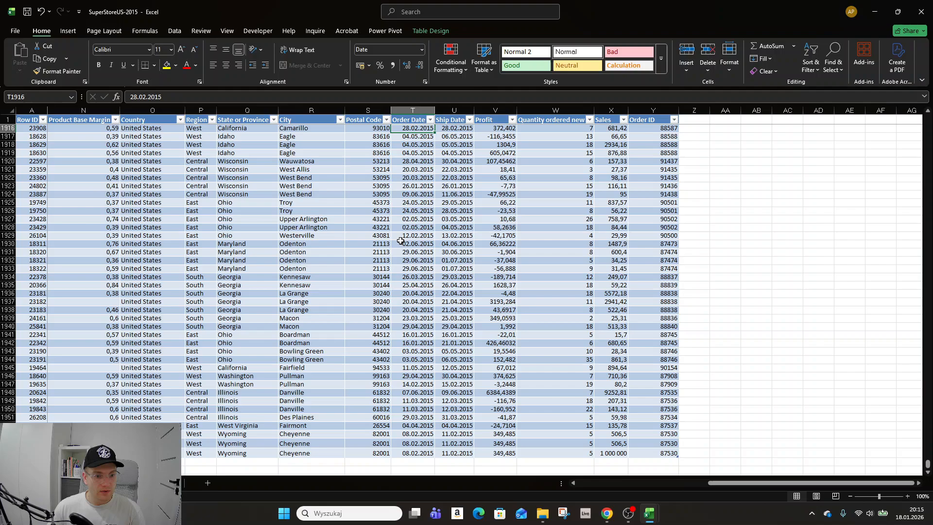
pyautogui.click(466, 136)
pyautogui.click(429, 120)
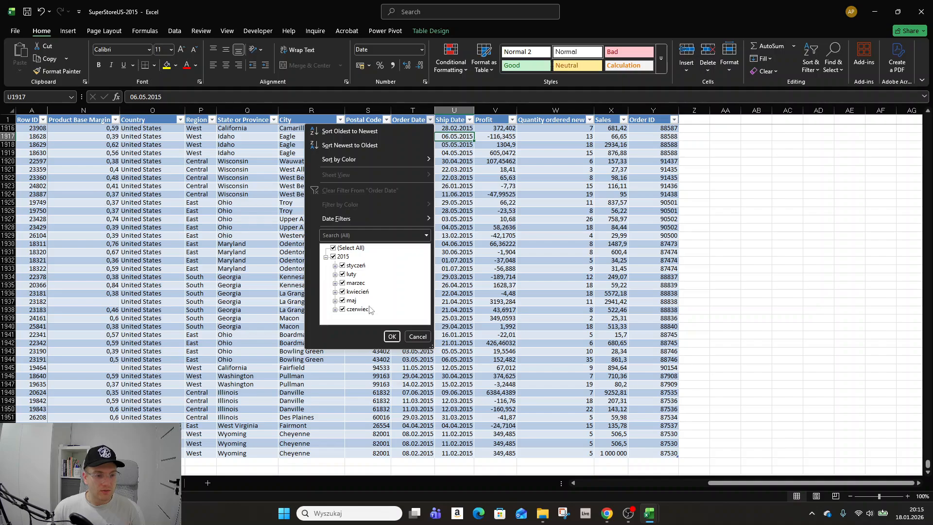
pyautogui.click(82, 483)
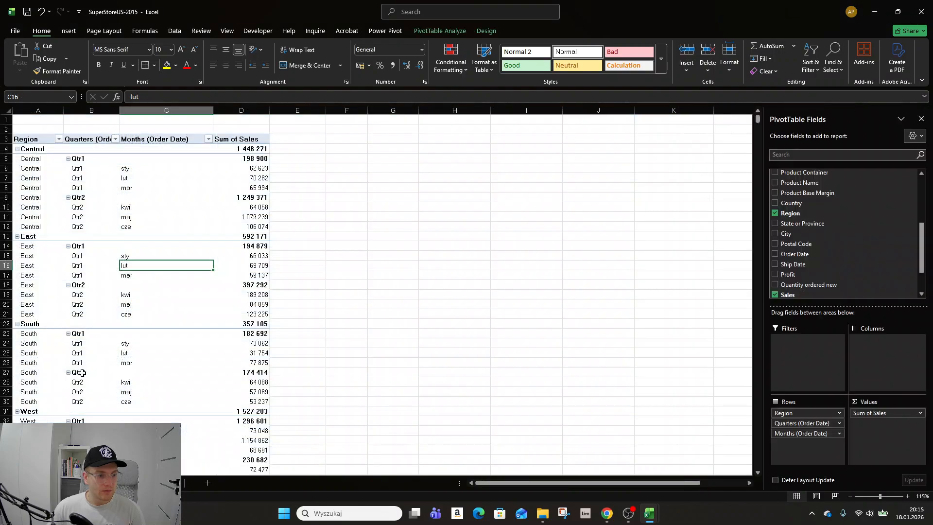
pyautogui.click(43, 140)
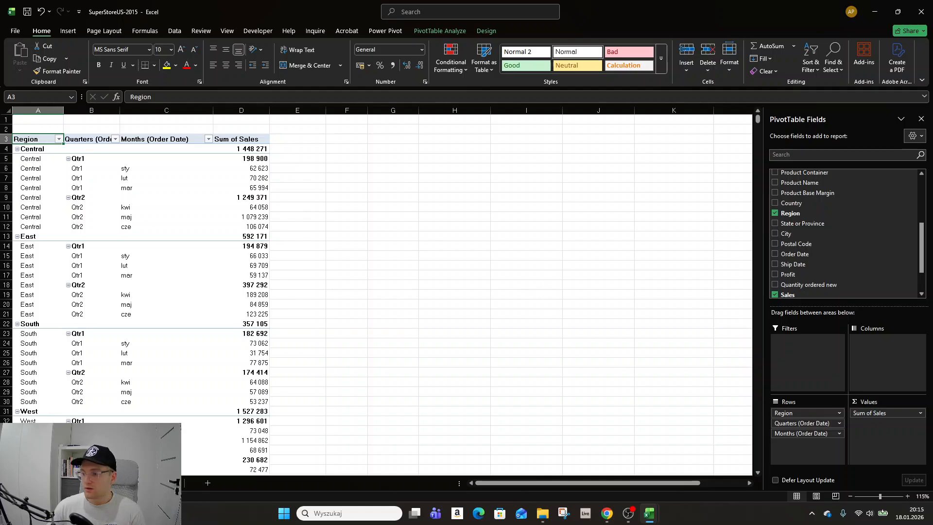
pyautogui.hotkey('alt', 'Tab')
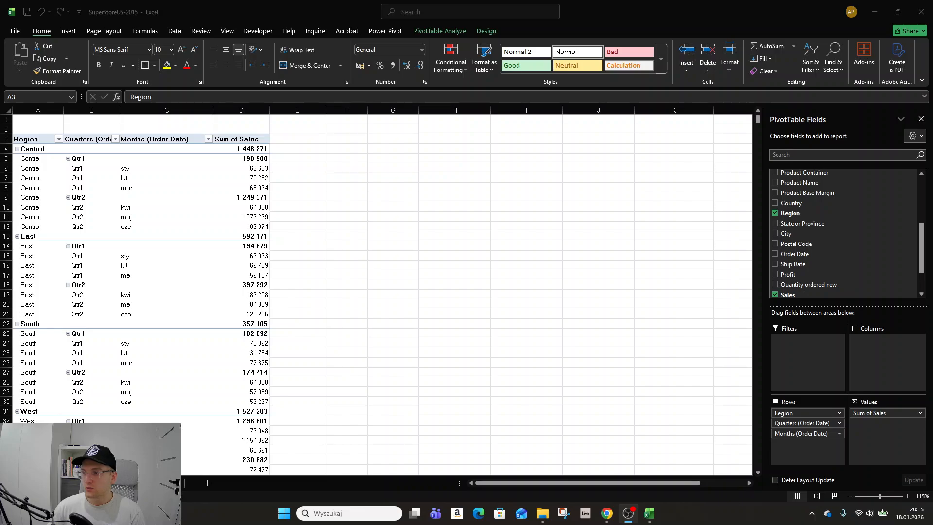